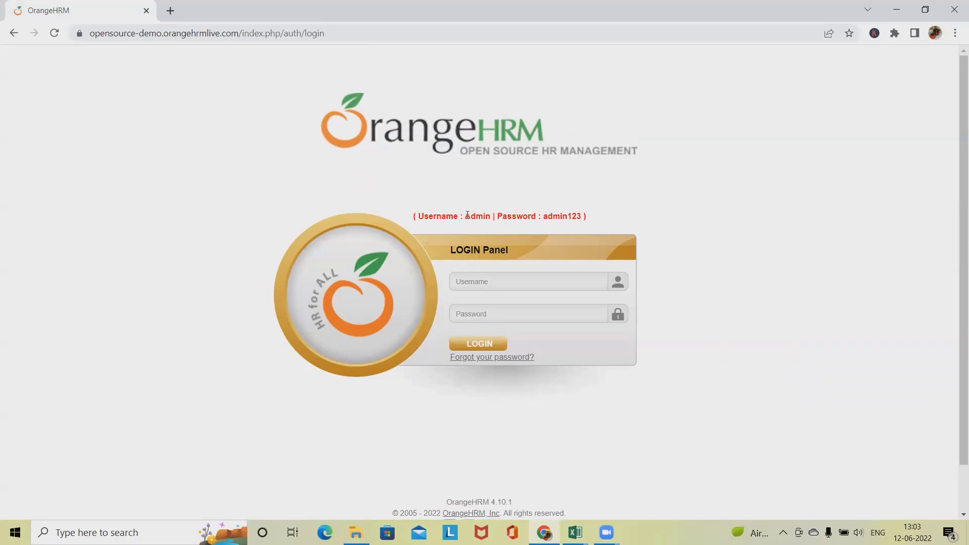
Copy the demo admin username from the credentials hint into the Username field.
drag(465, 216, 489, 216)
key(ctrl+c)
click(489, 281)
key(ctrl+v)
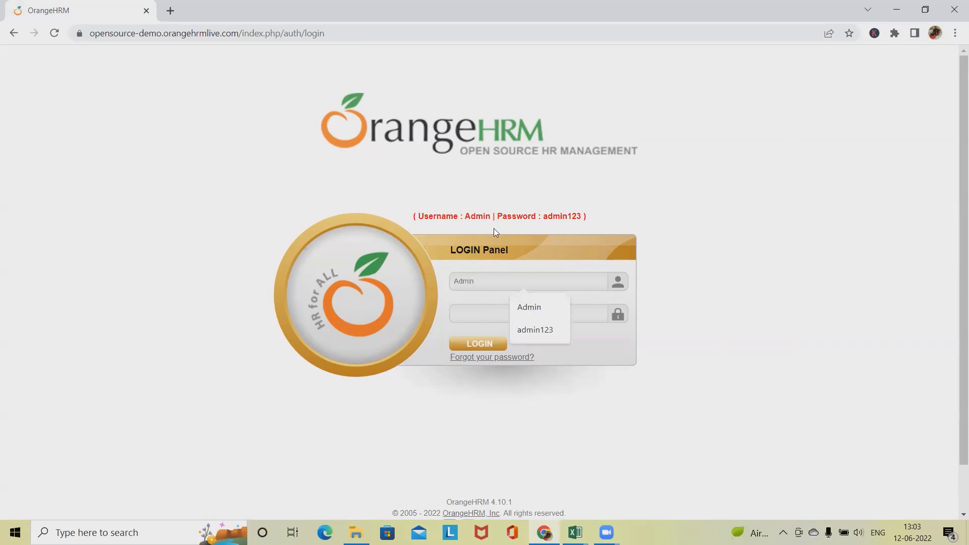
Paste the demo password into the Password field and log in to OrangeHRM.
drag(543, 216, 580, 216)
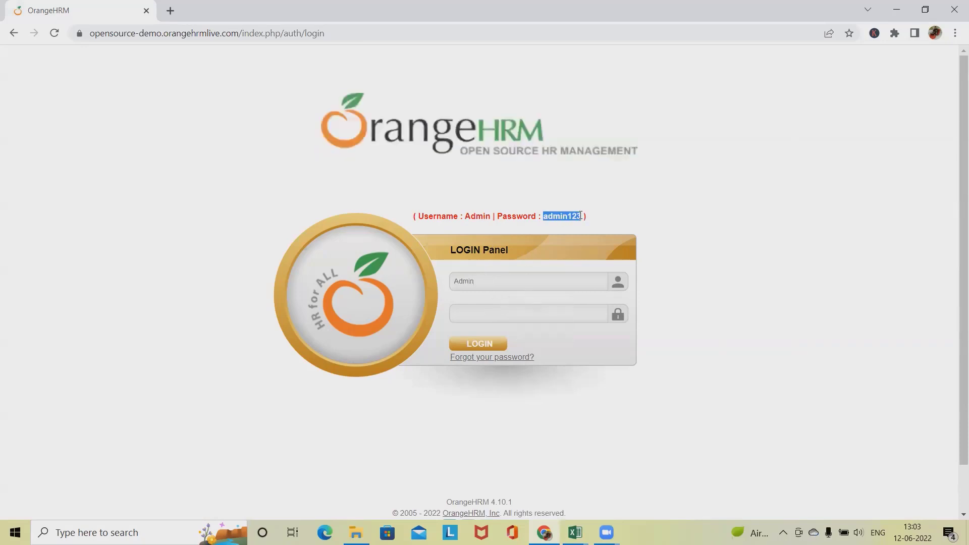
click(514, 310)
key(ctrl+v)
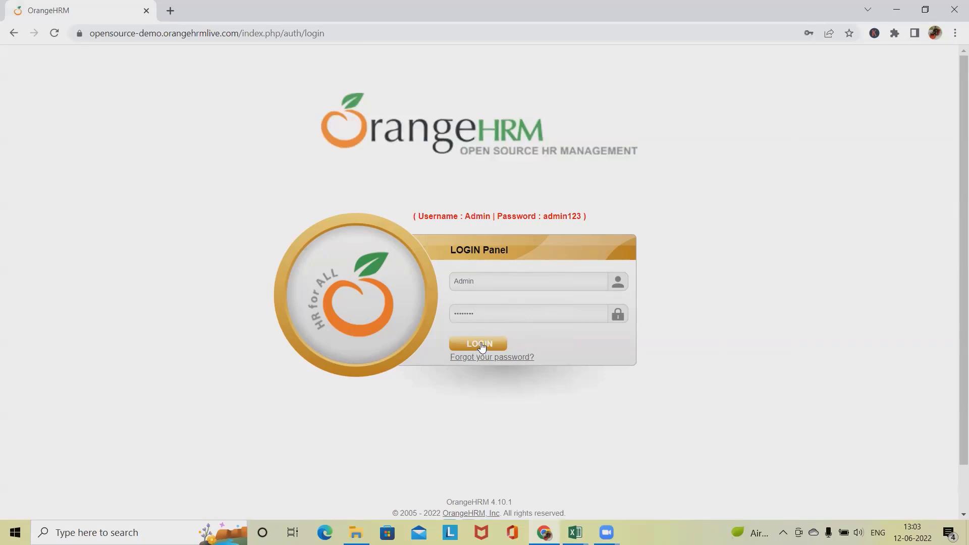
click(481, 346)
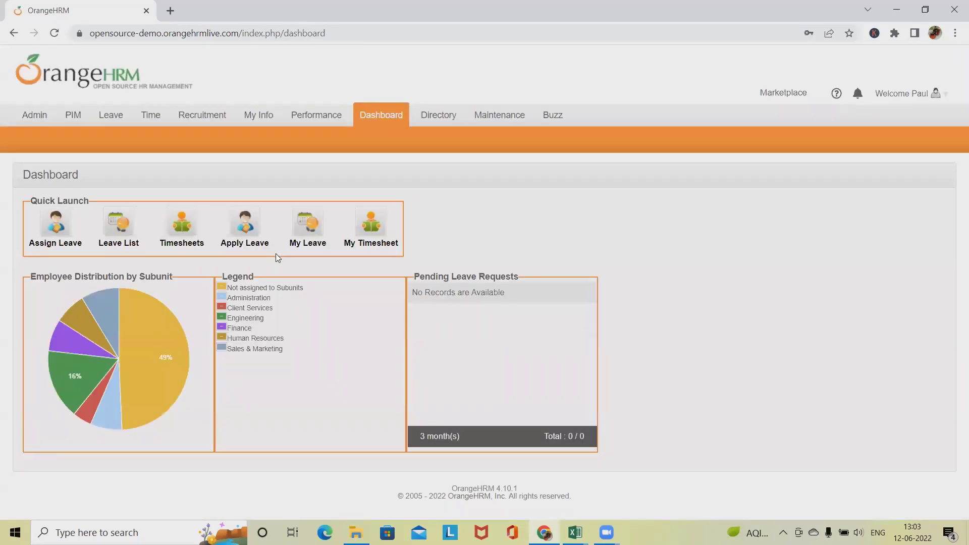
Dismiss Chrome's password prompts, declining to save the password, on the Dashboard.
click(598, 216)
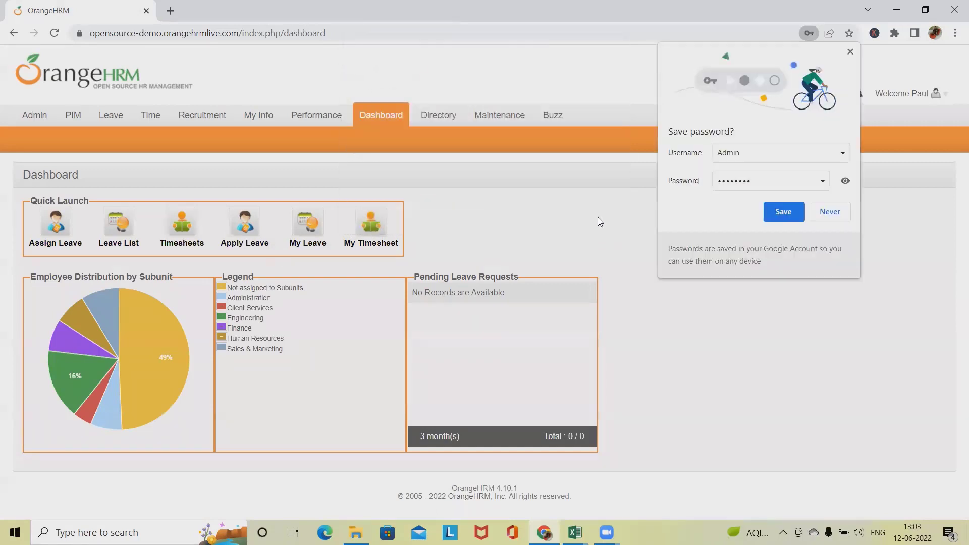
click(832, 213)
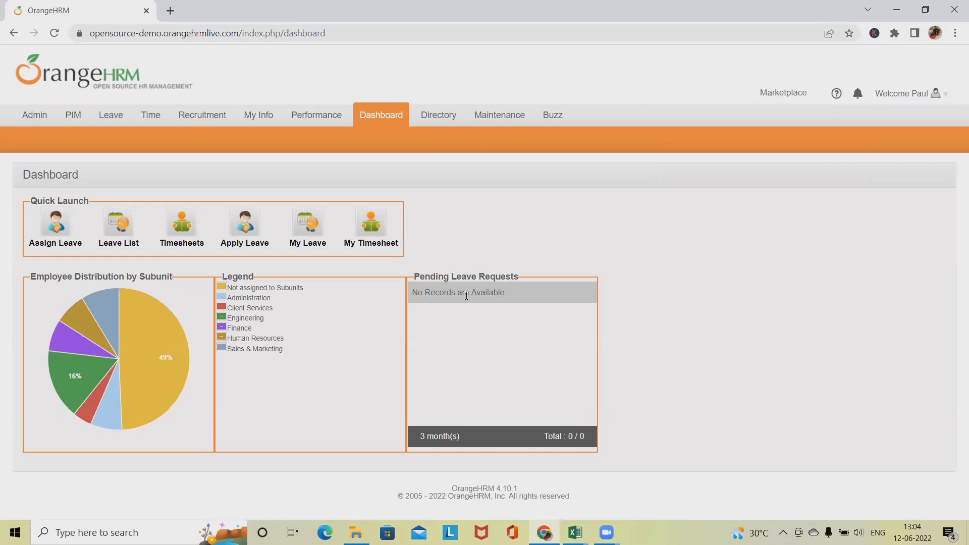
mouse_move(54, 123)
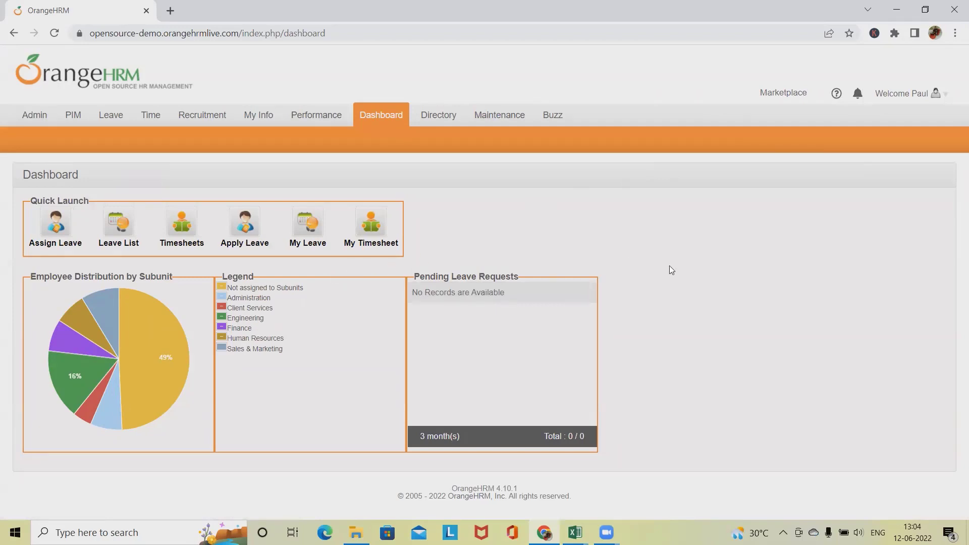
mouse_move(118, 115)
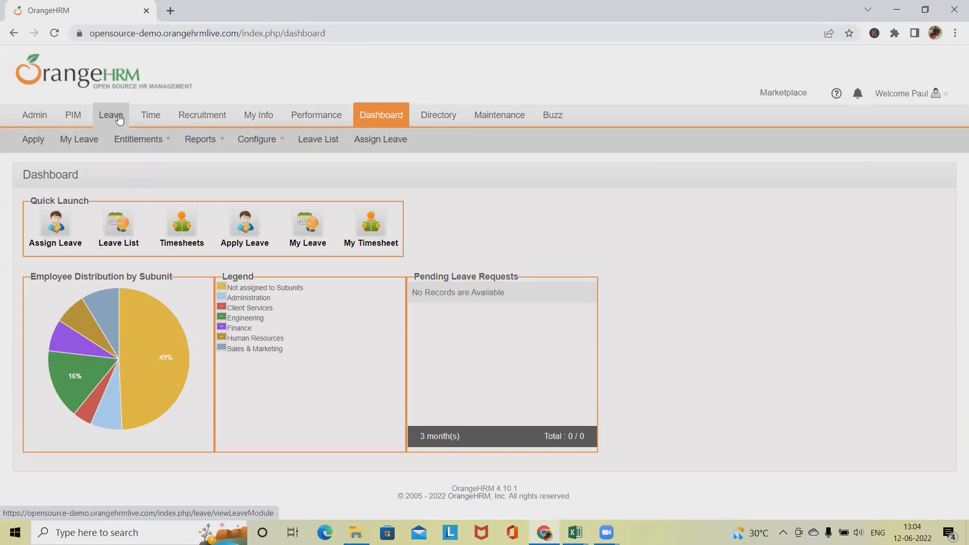
Open the Leave List, scroll through its 67 records, then switch to the Book1 workbook.
click(112, 121)
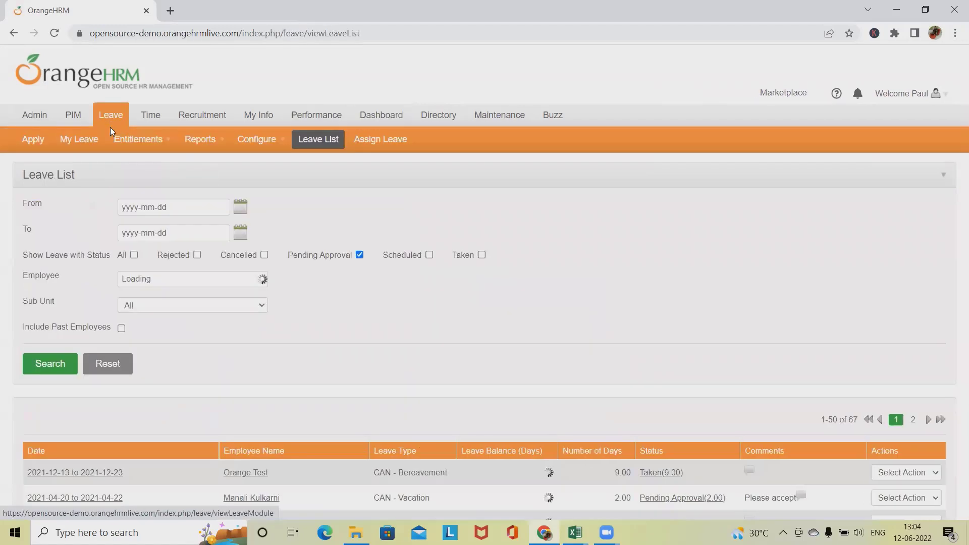
mouse_move(68, 145)
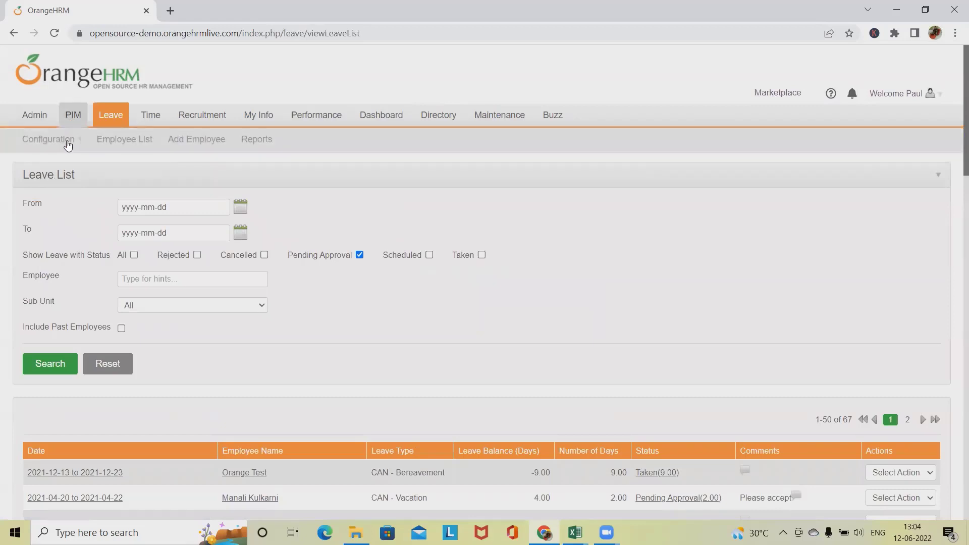
mouse_move(112, 119)
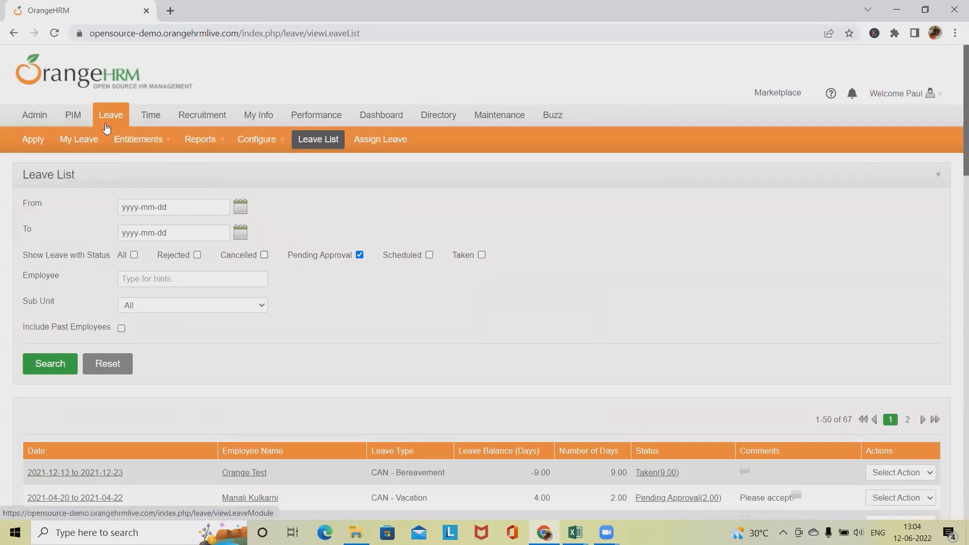
mouse_move(286, 140)
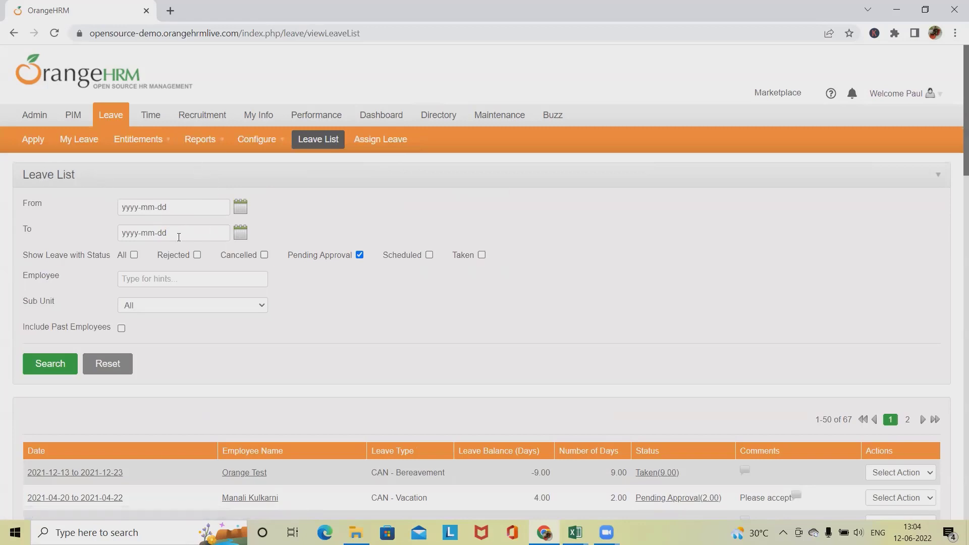
scroll(358, 331, down, 4)
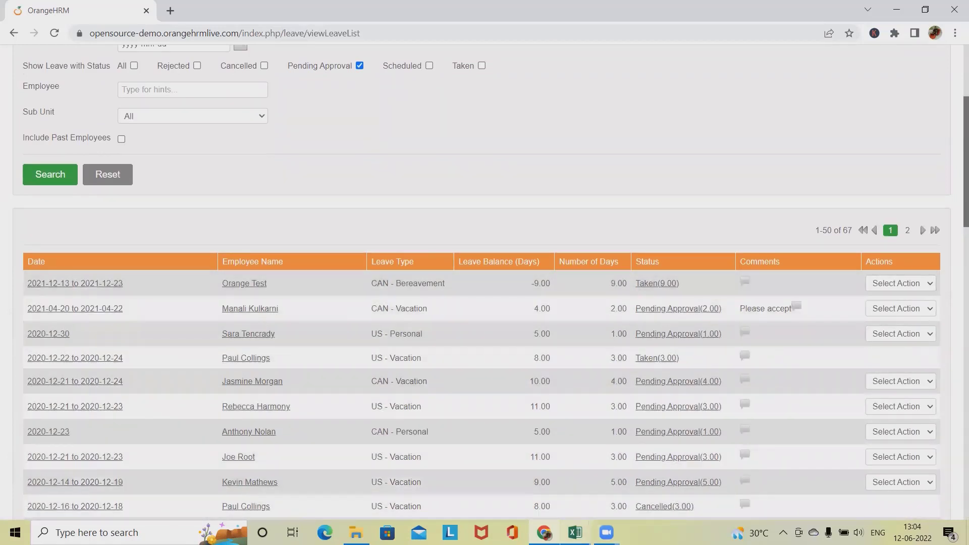
mouse_move(575, 533)
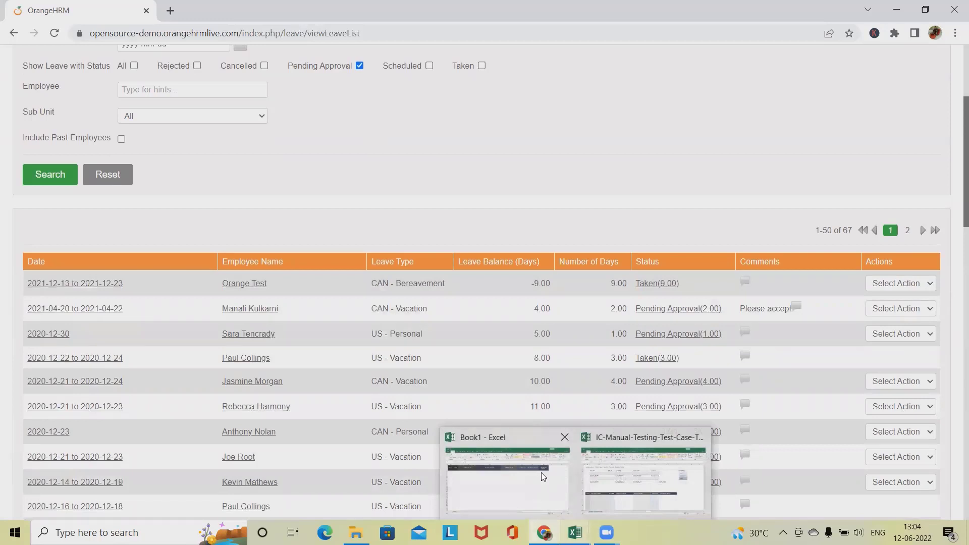
click(507, 479)
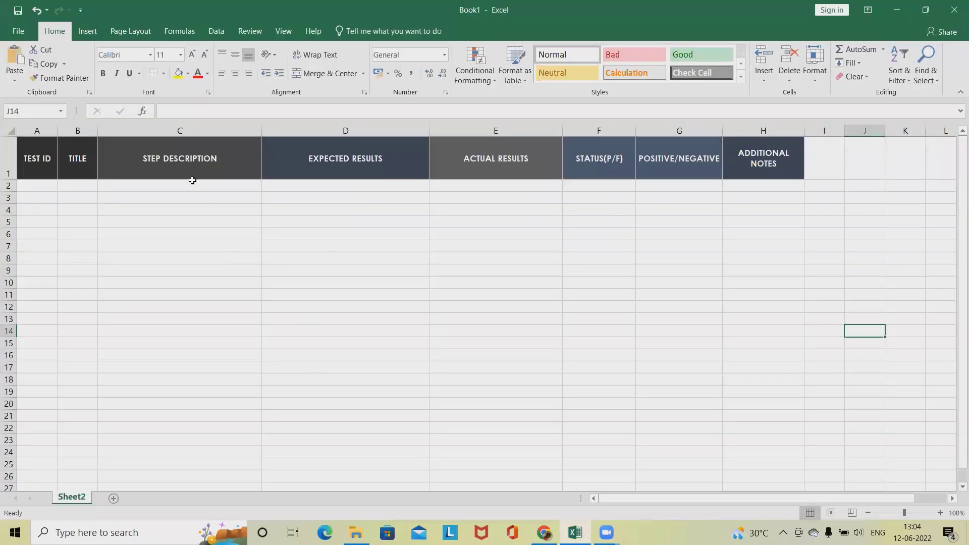
Hide the ACTUAL RESULTS column E in the test-case template.
click(52, 187)
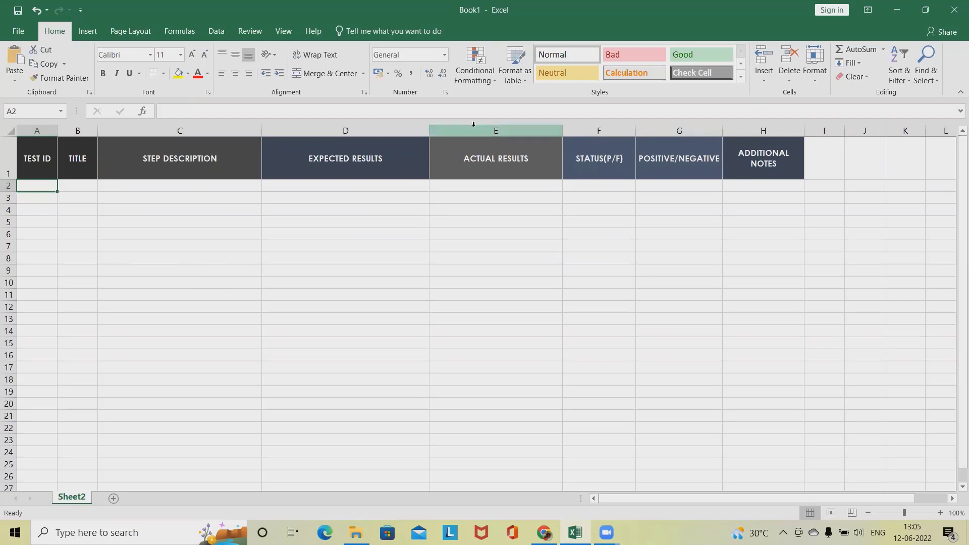
click(474, 131)
right_click(474, 132)
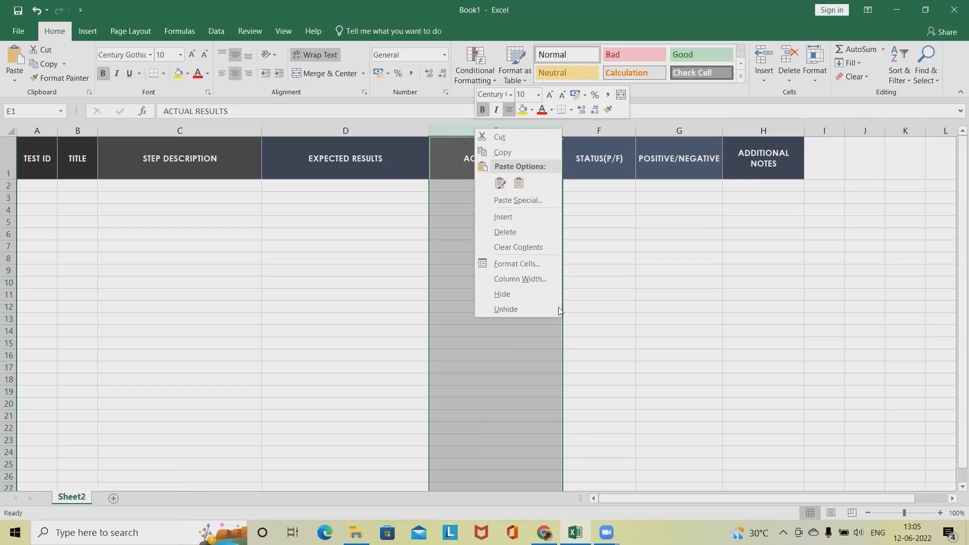
click(522, 294)
click(605, 282)
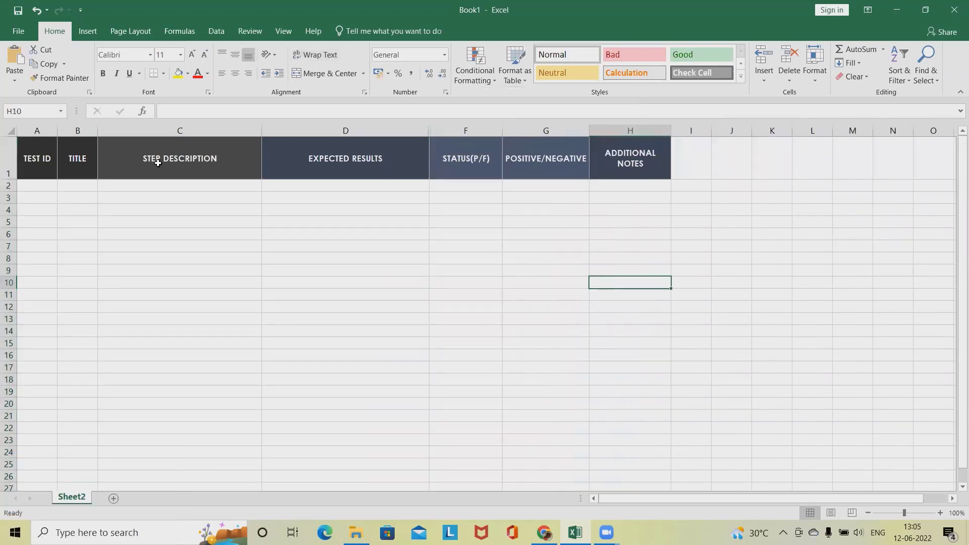
Widen TITLE, narrow STATUS(P/F) and POSITIVE/NEGATIVE, and hide the ADDITIONAL NOTES column.
drag(97, 131, 168, 132)
drag(572, 130, 536, 130)
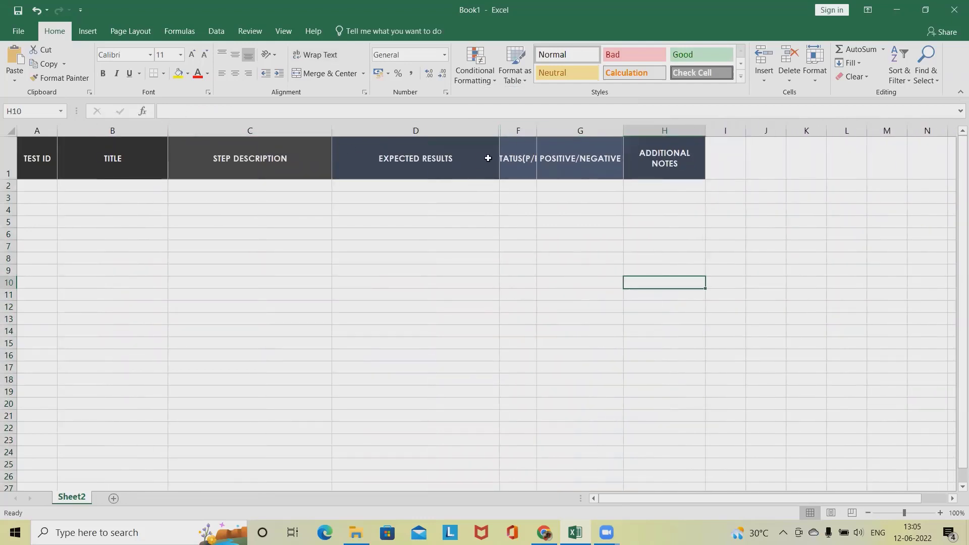
drag(624, 130, 573, 130)
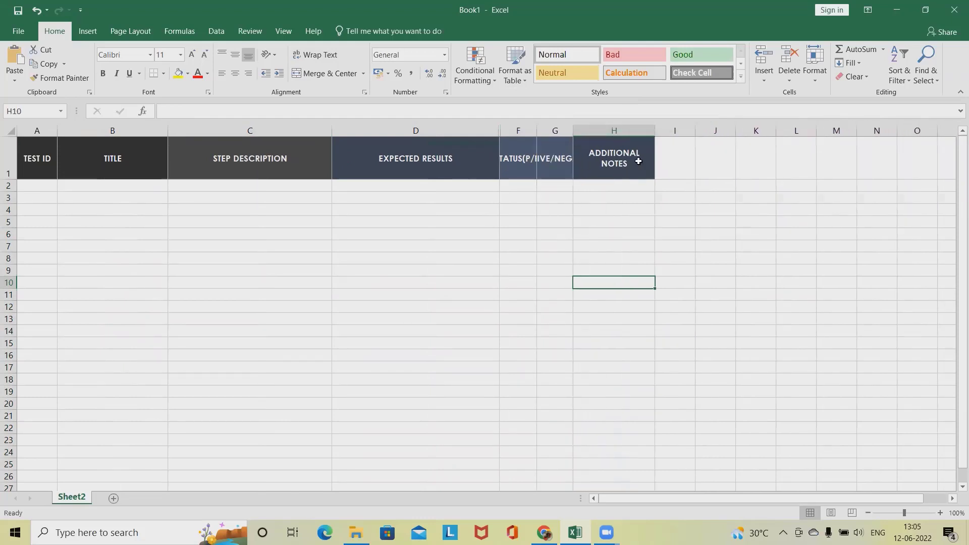
right_click(620, 132)
click(664, 296)
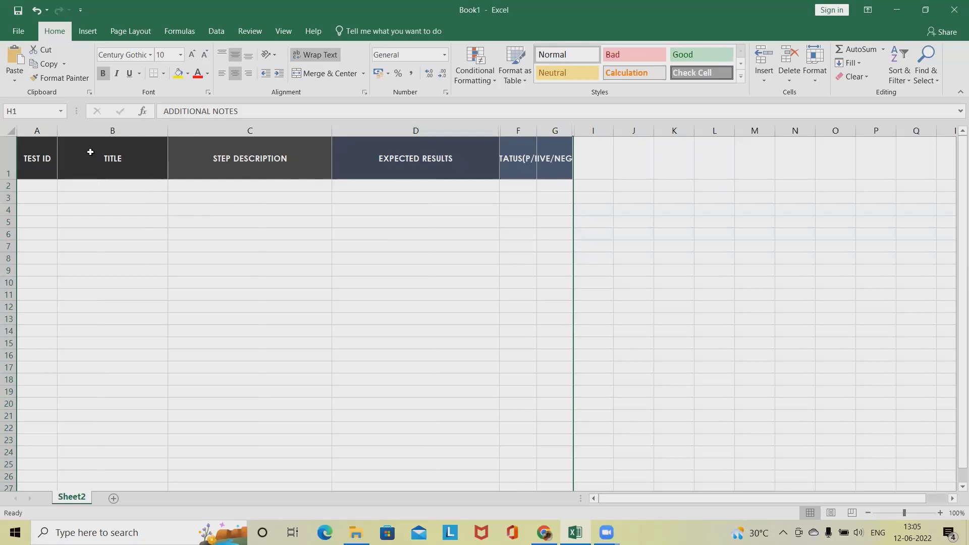
Insert a blank column before TITLE headed MODULE, then go back to the browser.
right_click(97, 134)
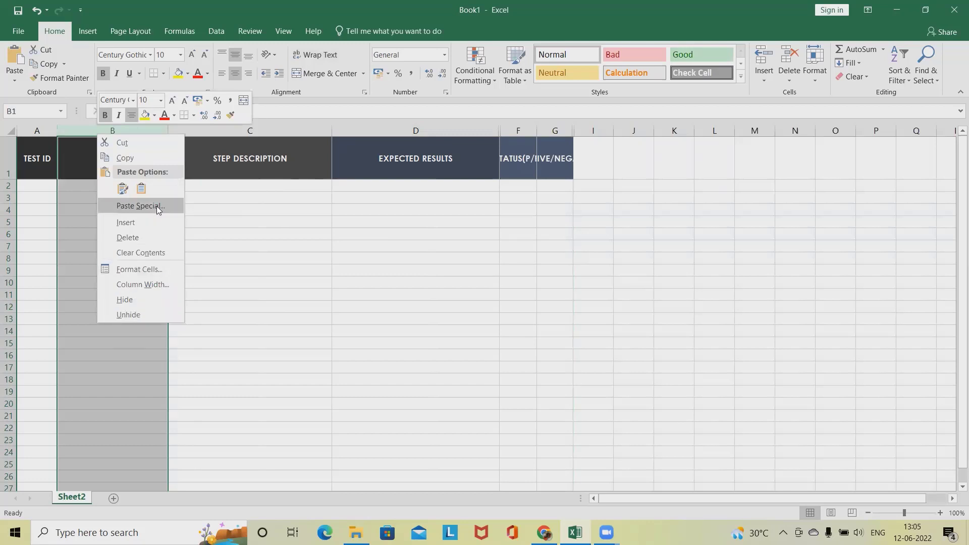
click(160, 224)
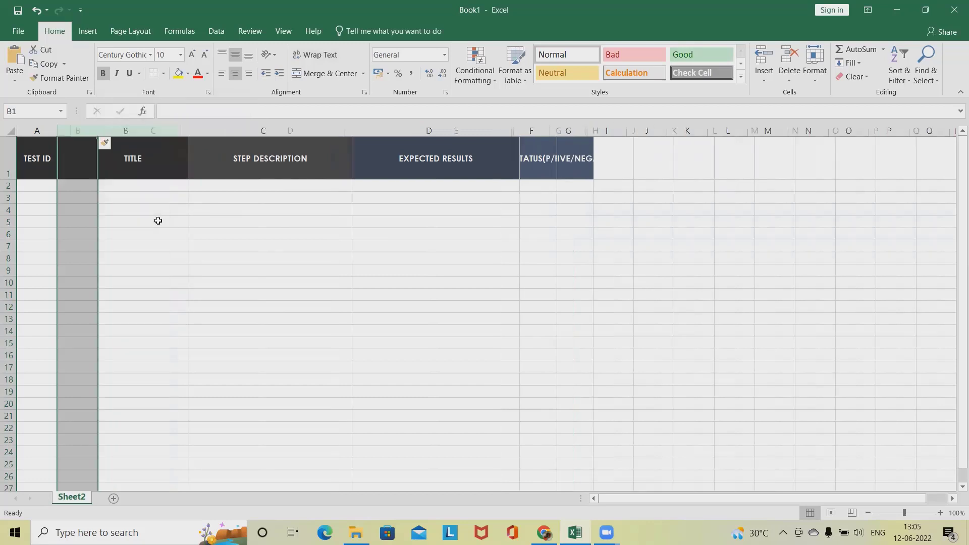
click(88, 170)
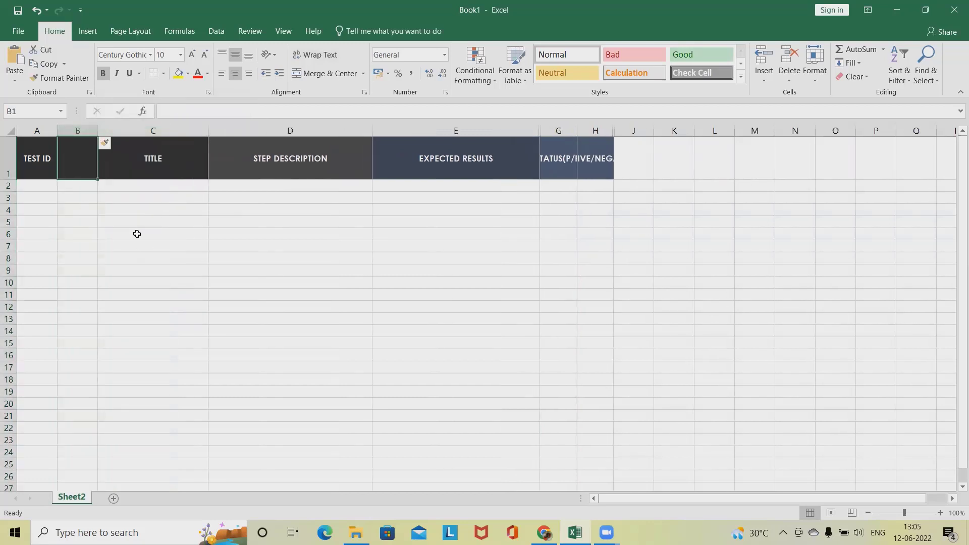
text(mODULE)
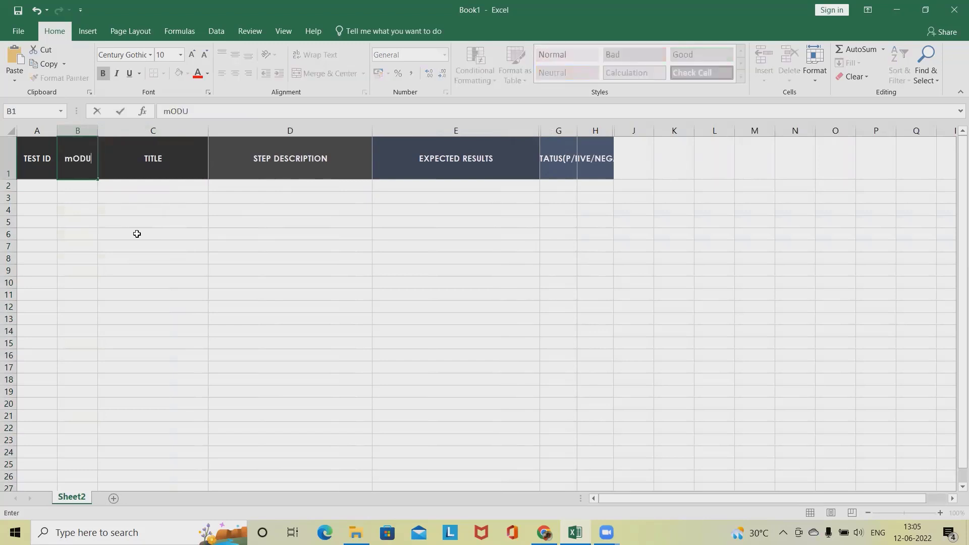
key(BackSpace)
key(BackSpace)
key(BackSpace)
key(BackSpace)
text(DULE)
key(BackSpace)
key(BackSpace)
key(BackSpace)
key(BackSpace)
key(BackSpace)
key(BackSpace)
text(MODULE)
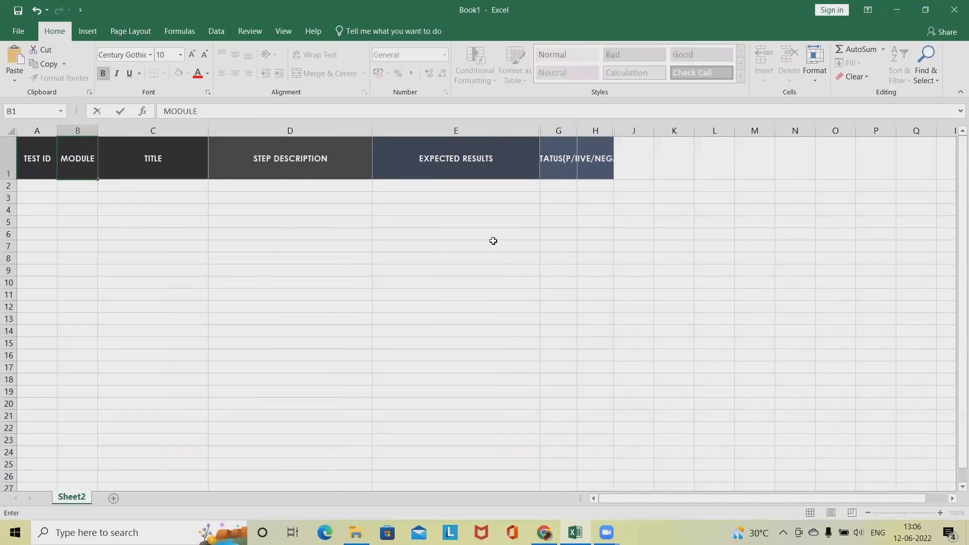
click(543, 532)
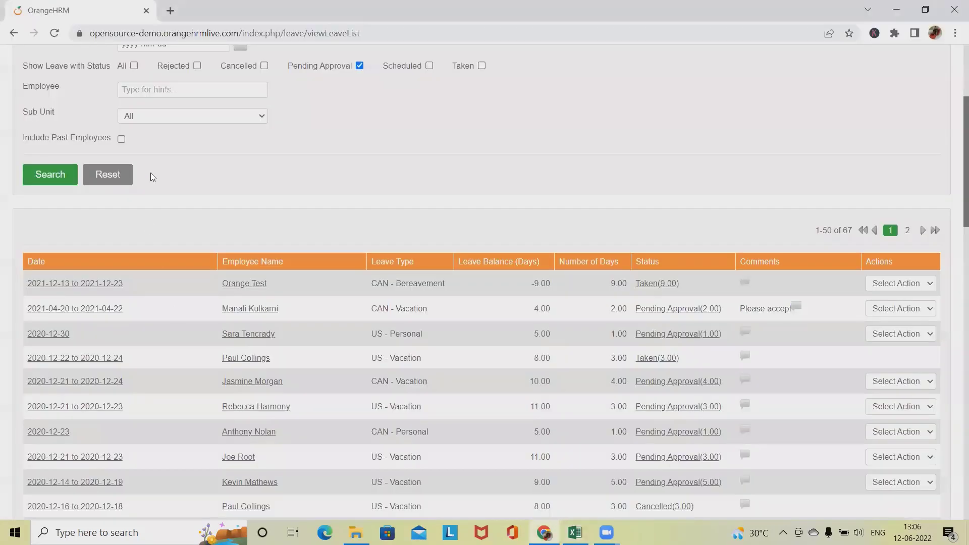
Look over OrangeHRM's Admin, PIM and Leave menus, then return to the Excel workbook.
scroll(236, 201, up, 4)
mouse_move(45, 126)
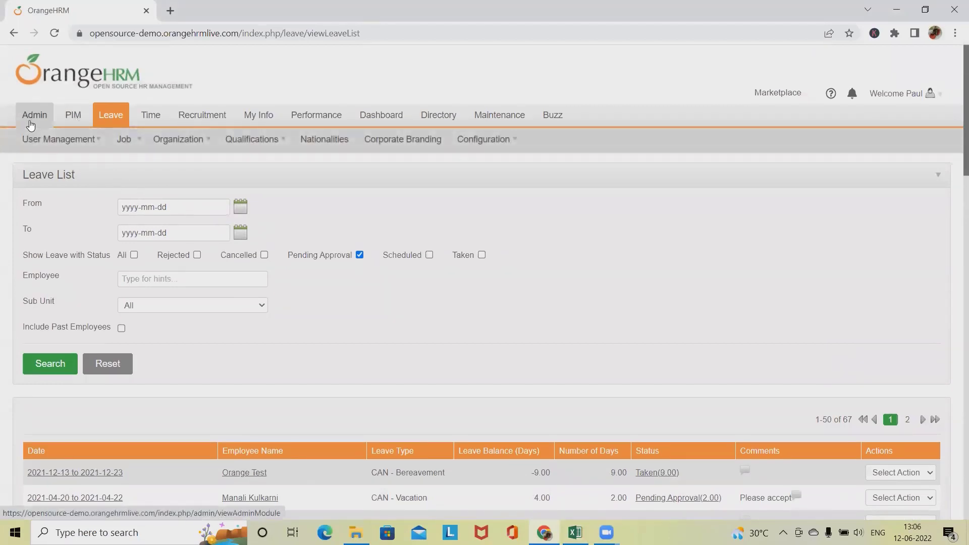
mouse_move(115, 115)
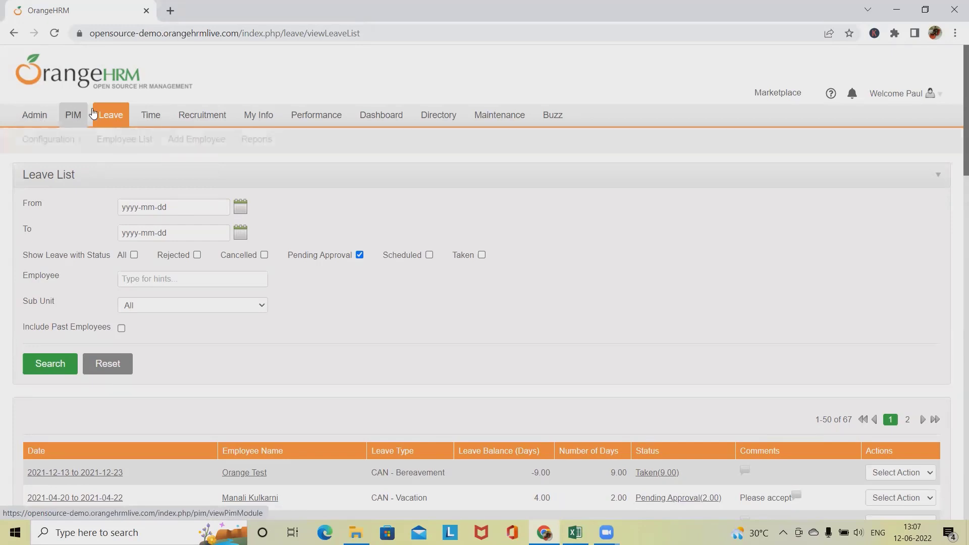
mouse_move(312, 119)
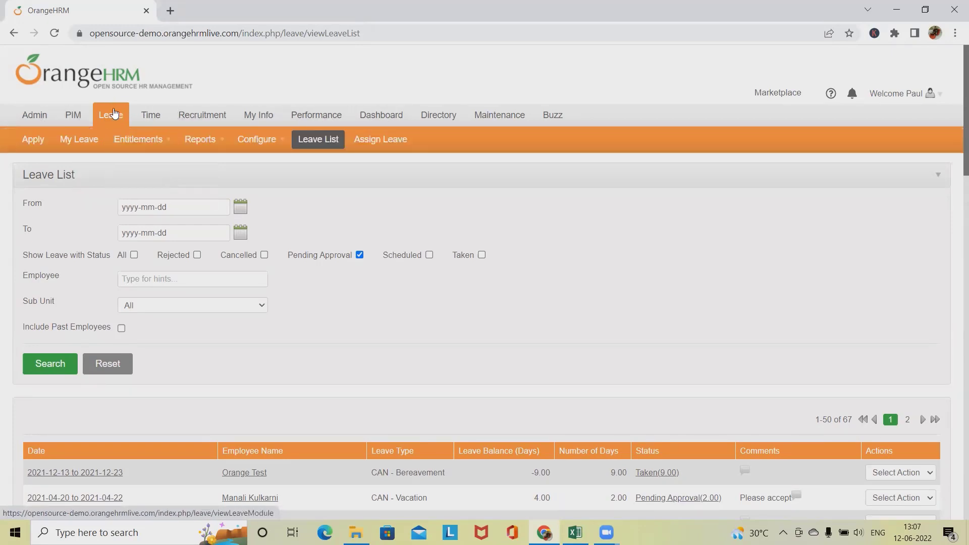
click(575, 532)
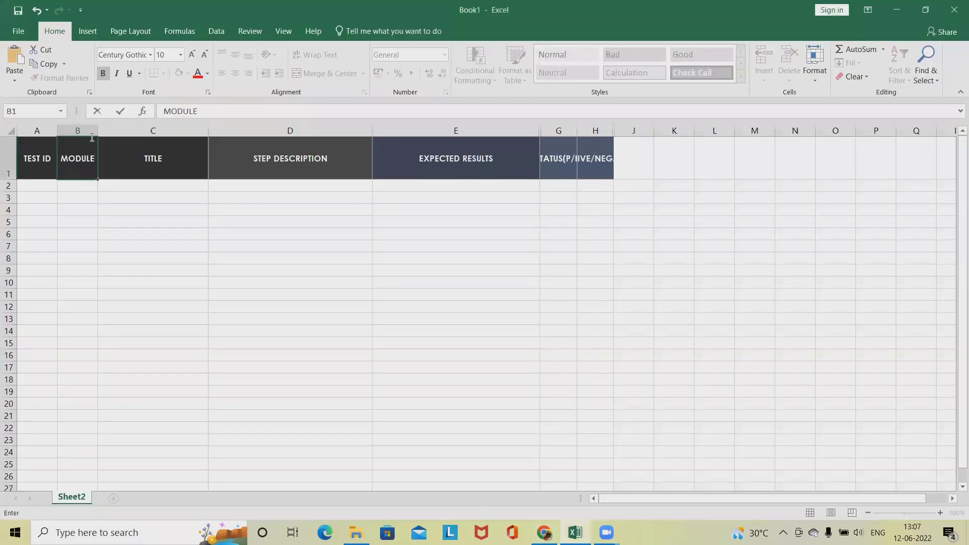
Enter Leave in B2, then merge and centre B2:B27 with middle vertical alignment.
click(77, 185)
text(I)
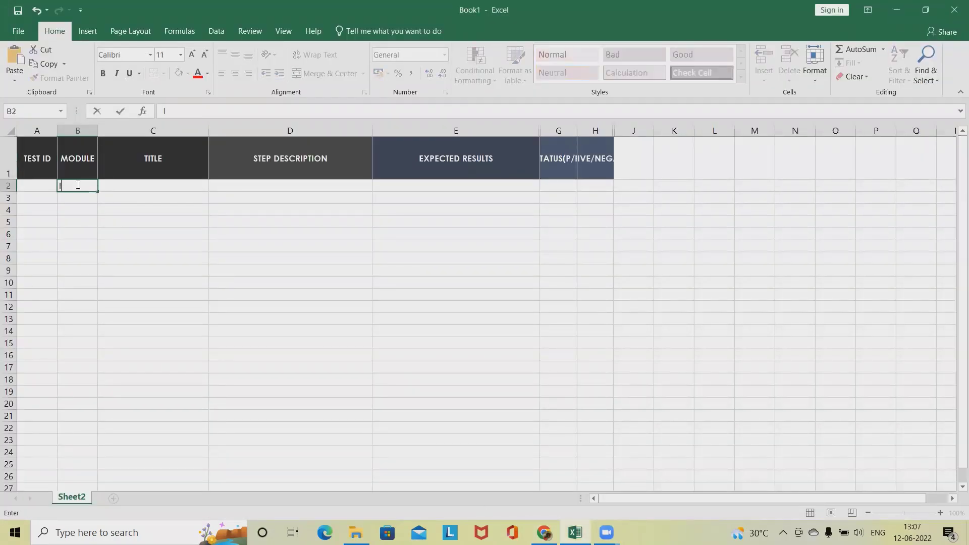
text(EAVE)
click(153, 246)
drag(84, 186, 85, 439)
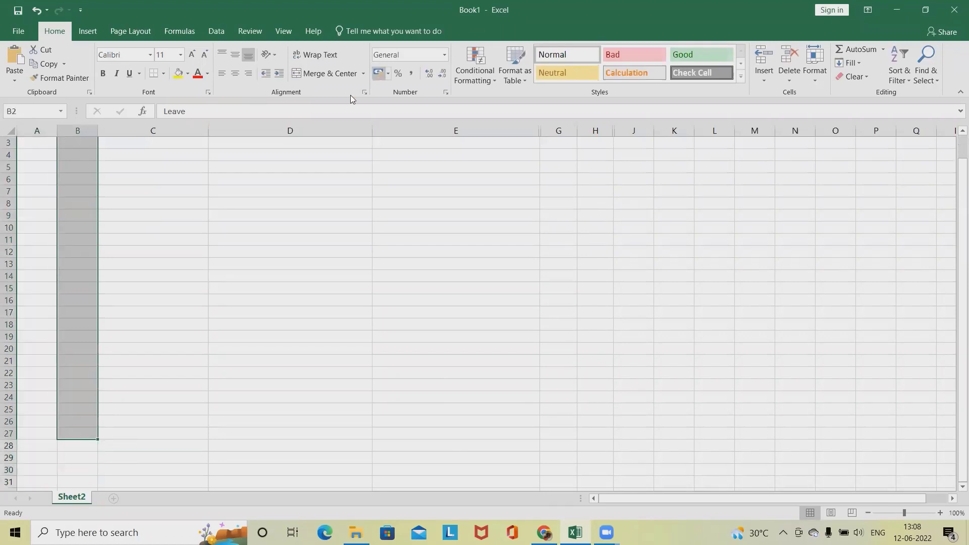
click(325, 73)
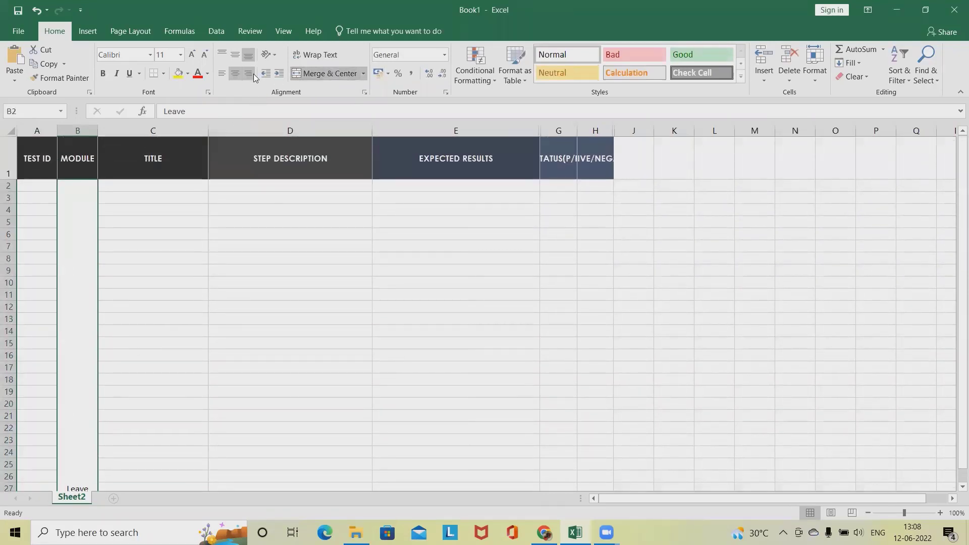
click(235, 55)
click(151, 331)
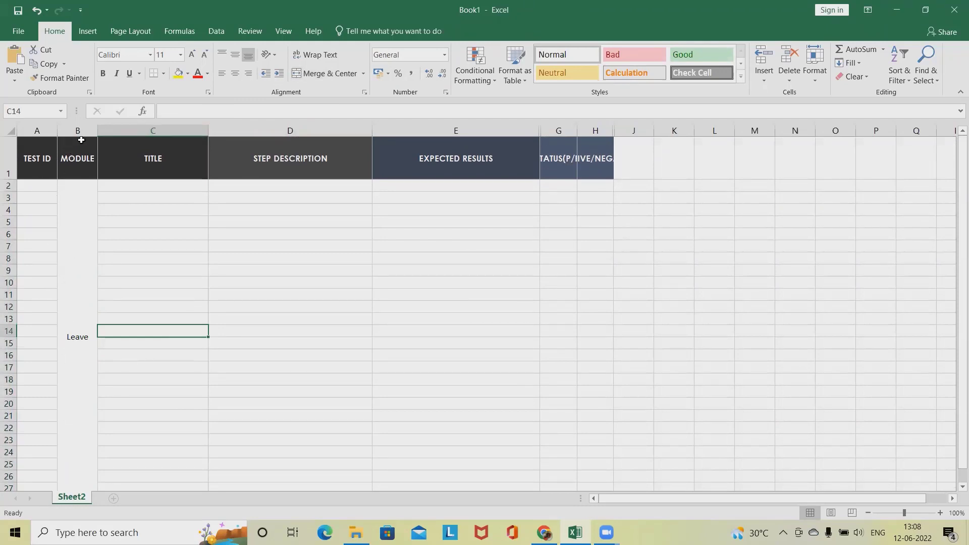
click(36, 187)
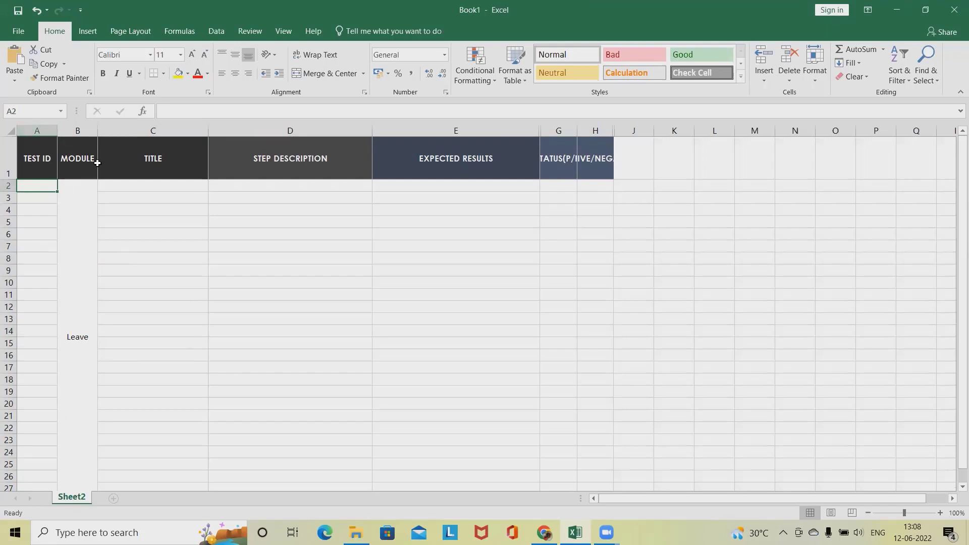
Enter TC_L001 as the first test ID in cell A2.
click(79, 132)
right_click(77, 134)
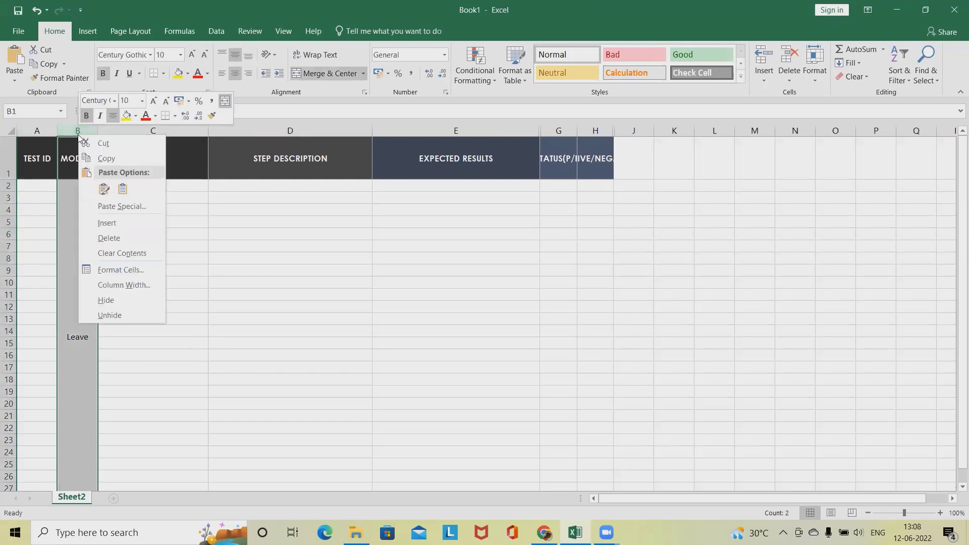
key(Escape)
click(50, 186)
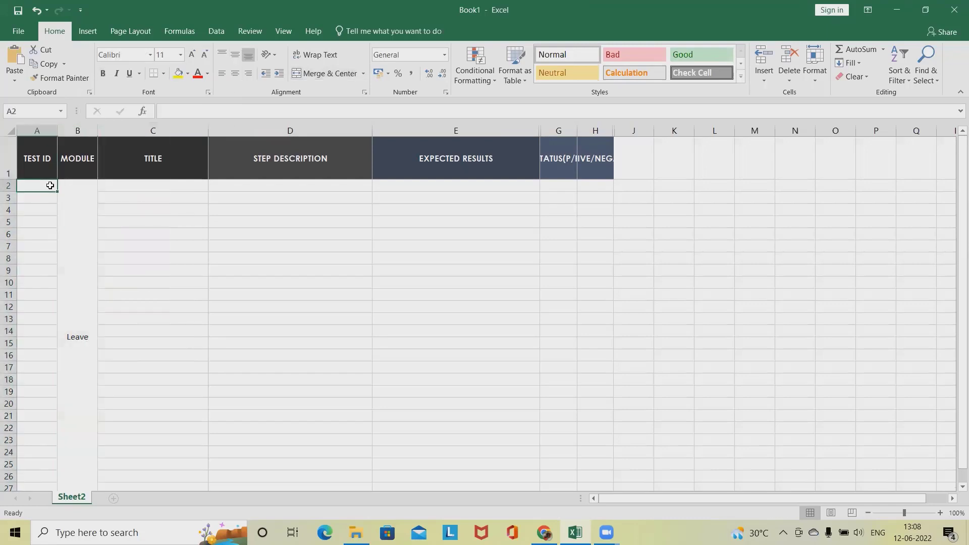
text(TC)
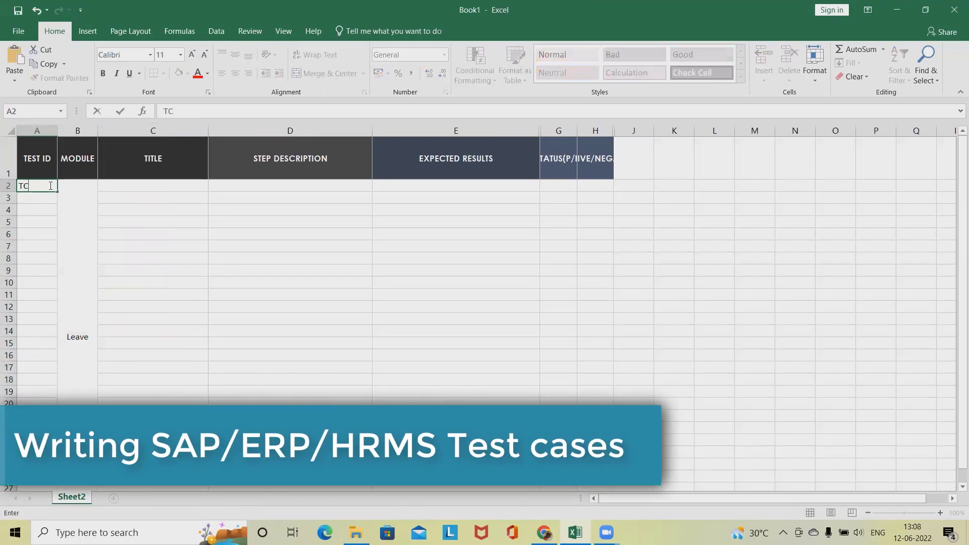
text(_)
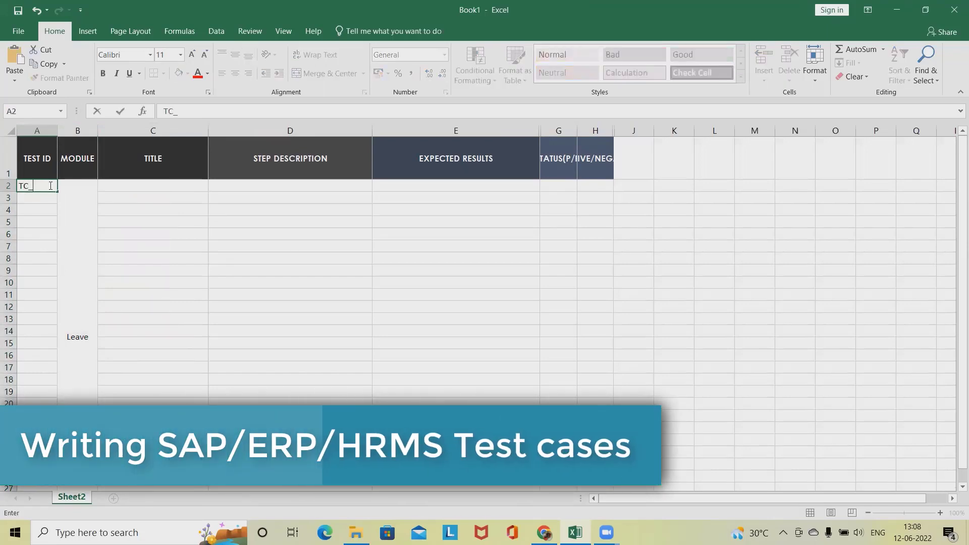
text(L)
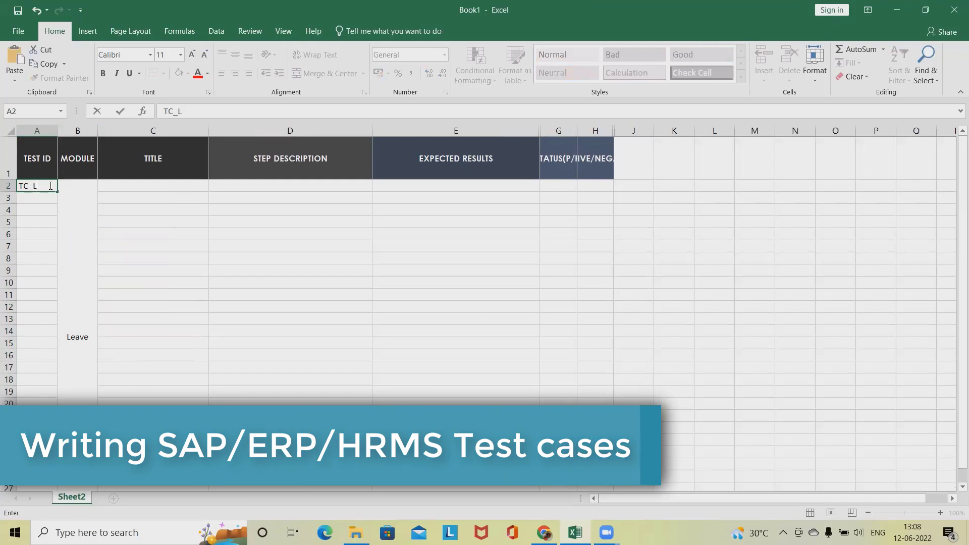
text(001)
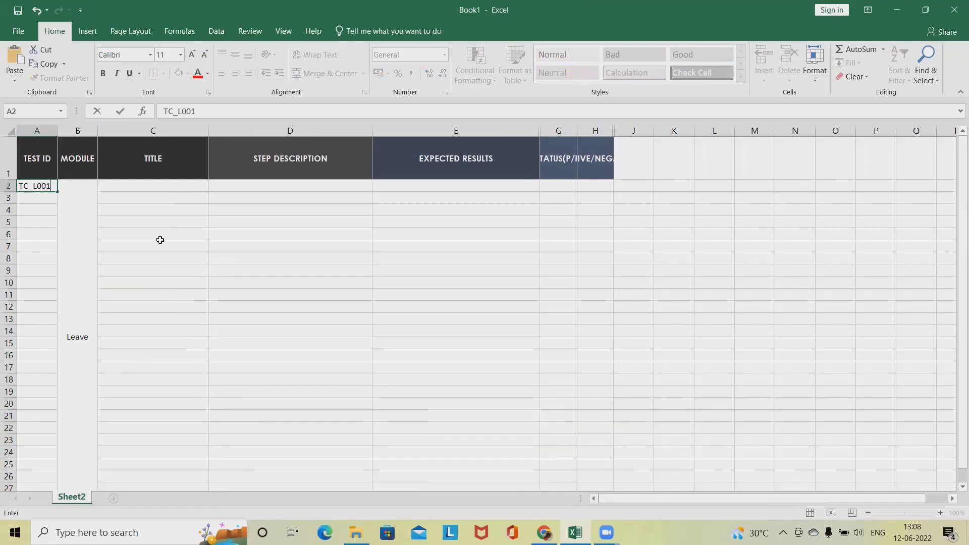
drag(160, 240, 152, 249)
click(146, 185)
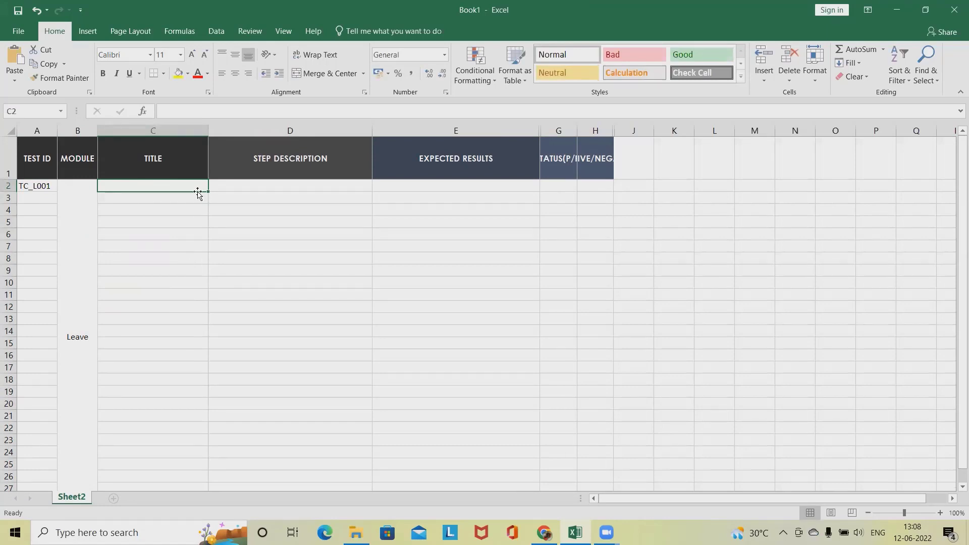
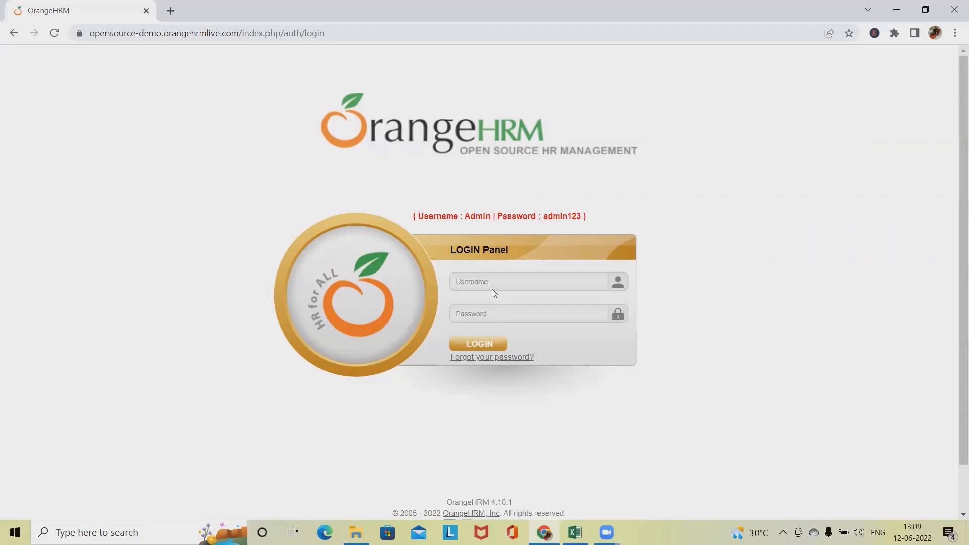
Back in the workbook, enter 'To check Leave Menu option' in C2 as TC_L001's title.
key(alt+Tab)
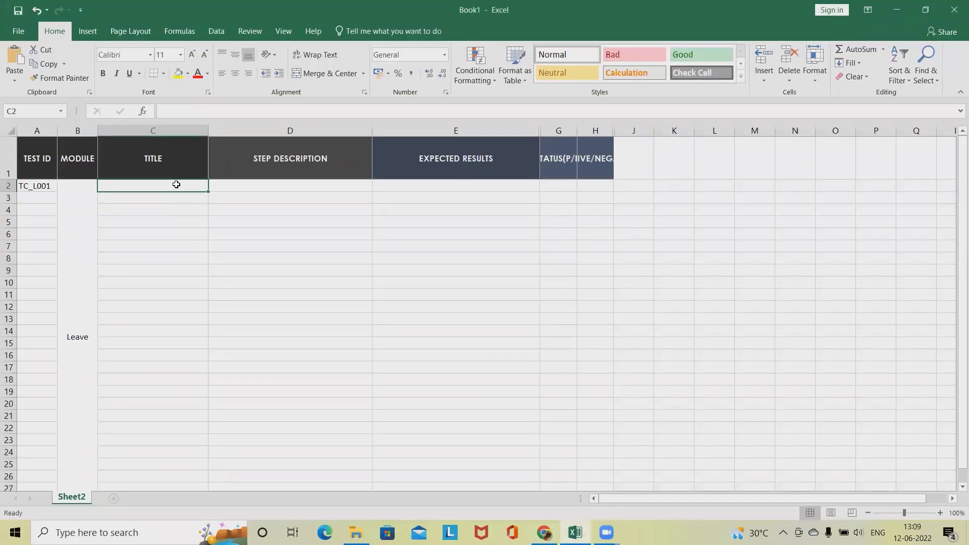
text(To check Leave)
key(BackSpace)
key(BackSpace)
text(ve )
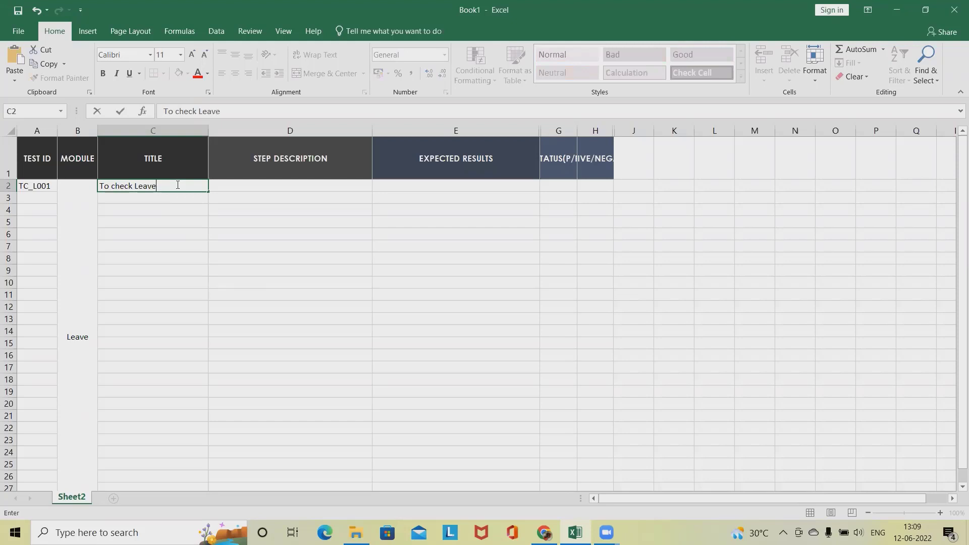
text(Menu)
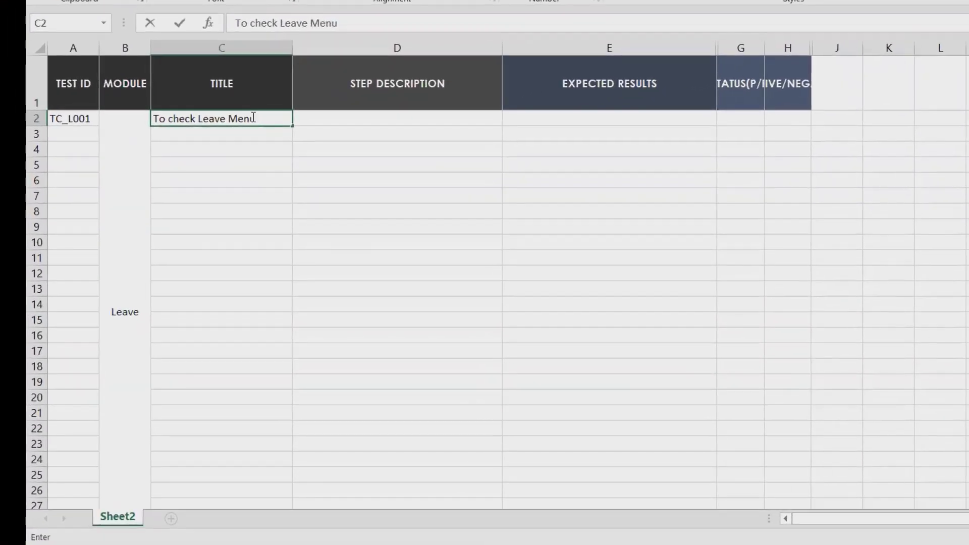
text( option)
click(392, 131)
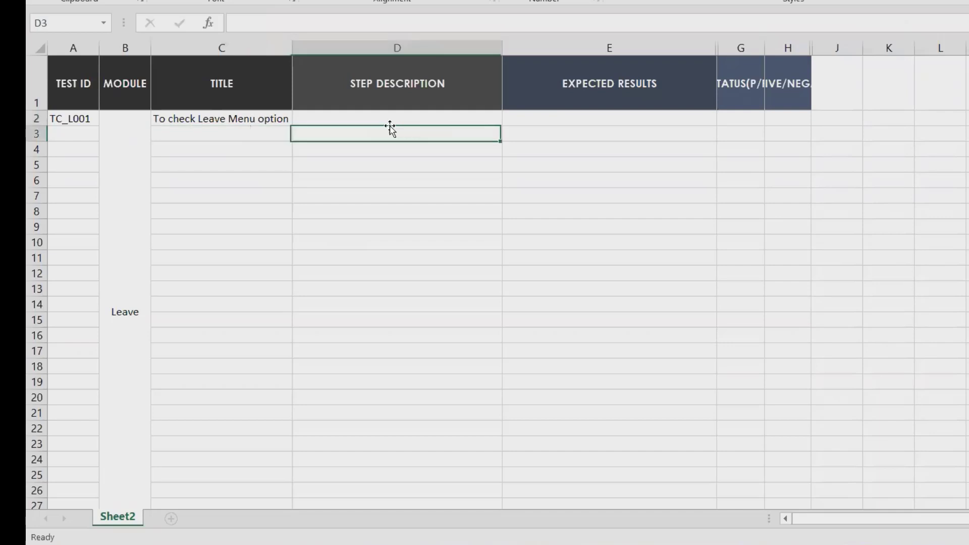
click(366, 117)
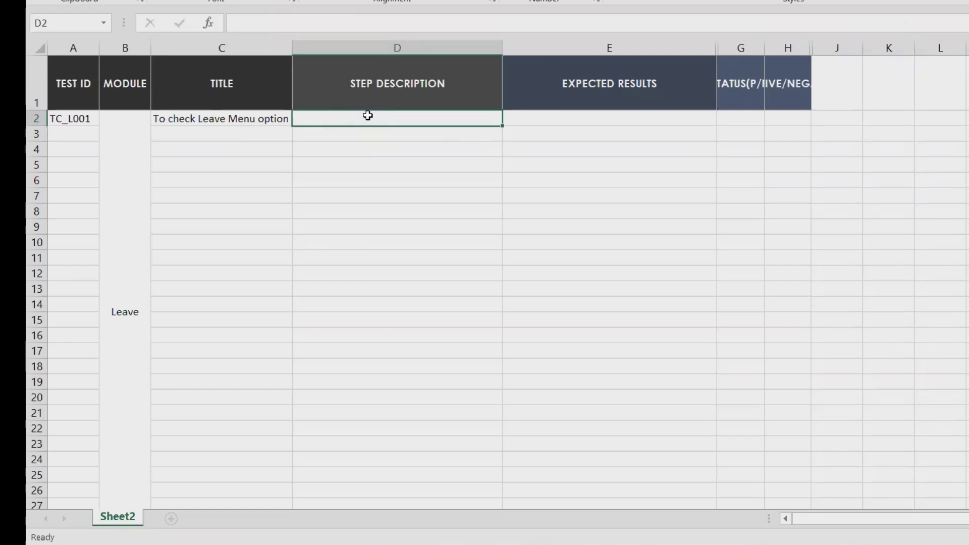
Type the first step, 'Open HRMS application', into cell D2.
text(Open)
key(BackSpace)
text(n t)
key(BackSpace)
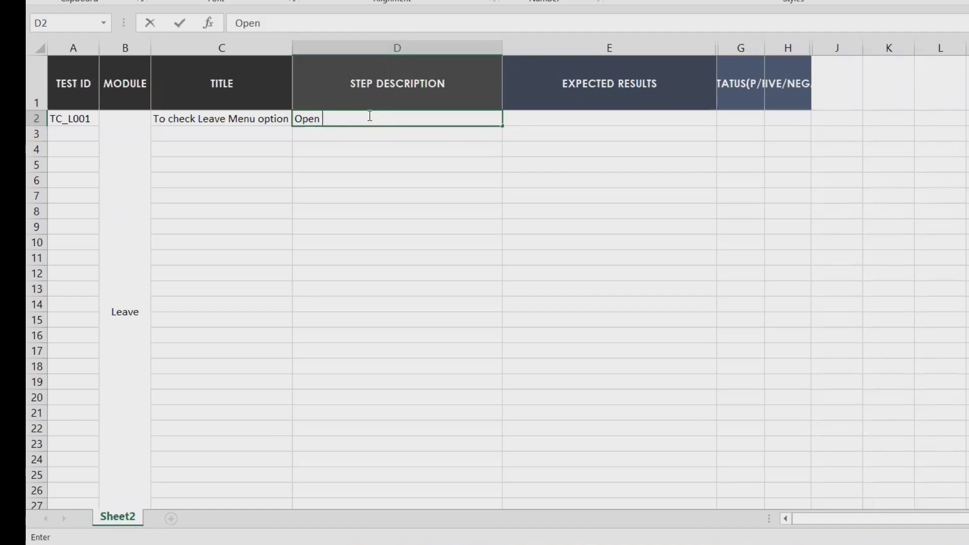
text(HRMS ap)
text(pl)
key(BackSpace)
text(plication)
Add the lines 'Enter username and Password', 'Click on Login' and 'Navigate to leave' within D2.
key(alt+Return)
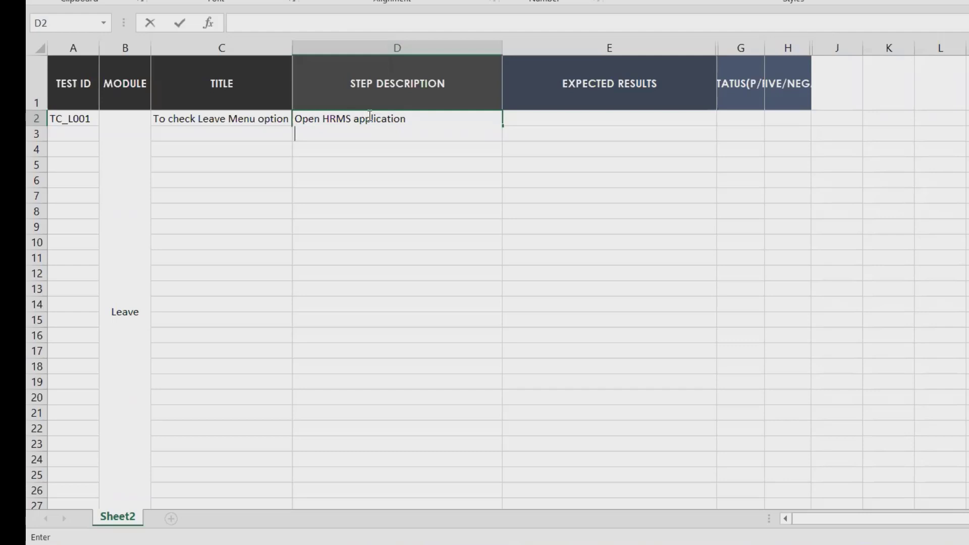
text(Enter us)
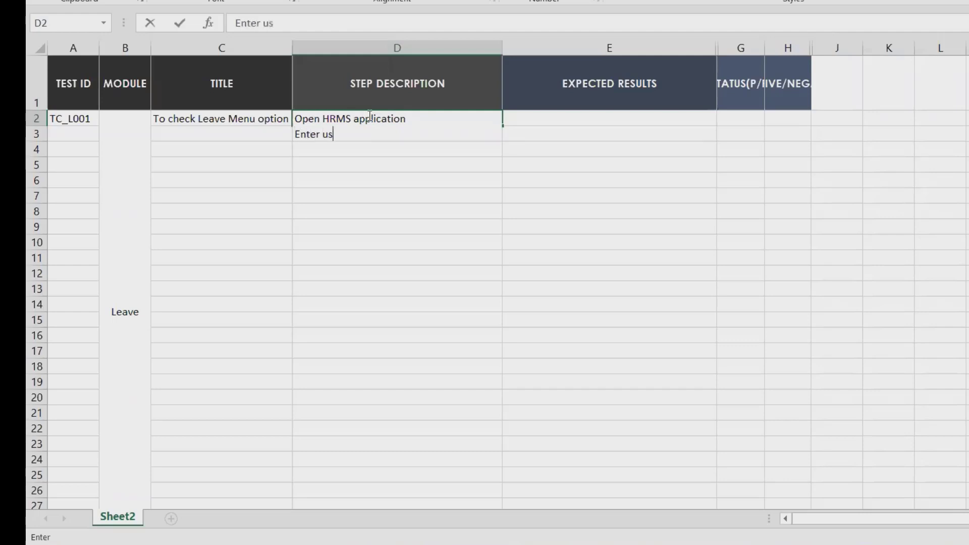
text(ername and Password)
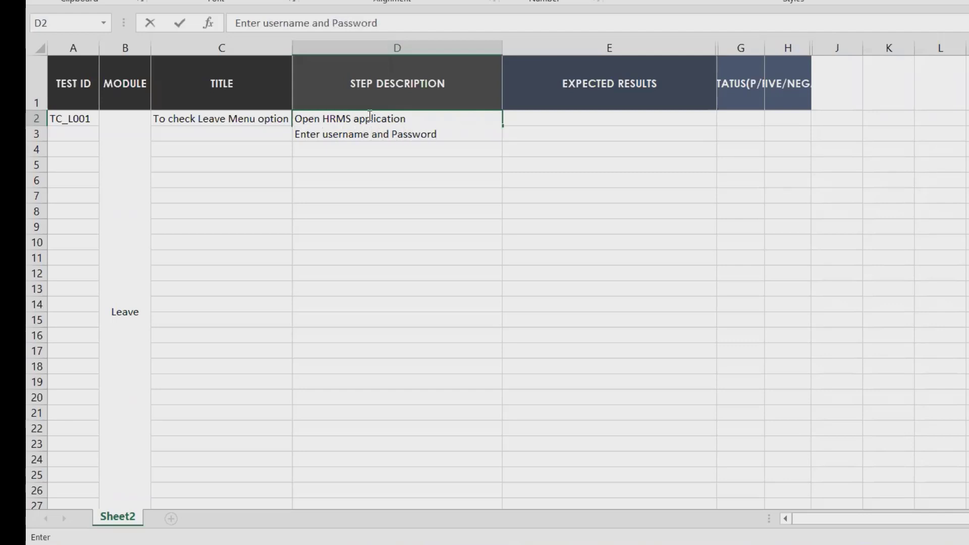
key(alt+Return)
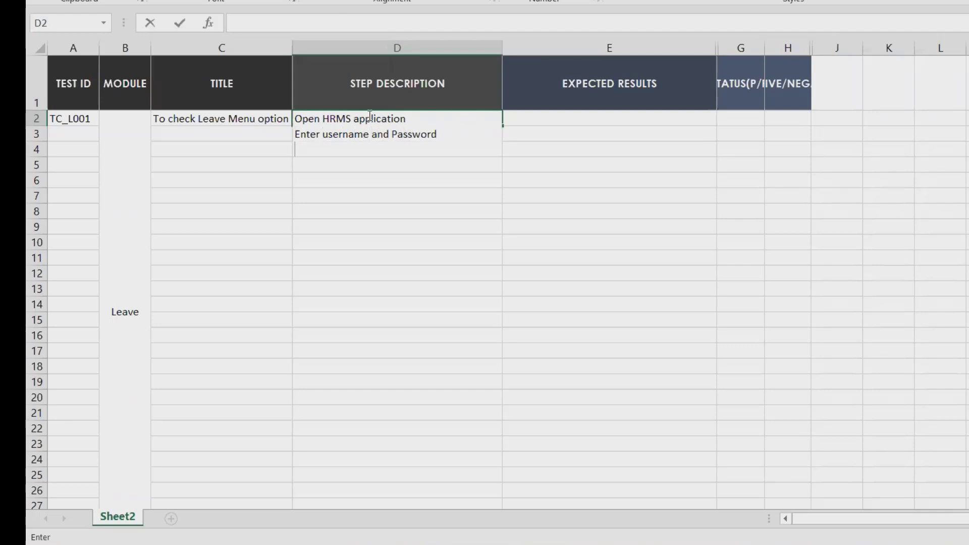
text(Click on Login)
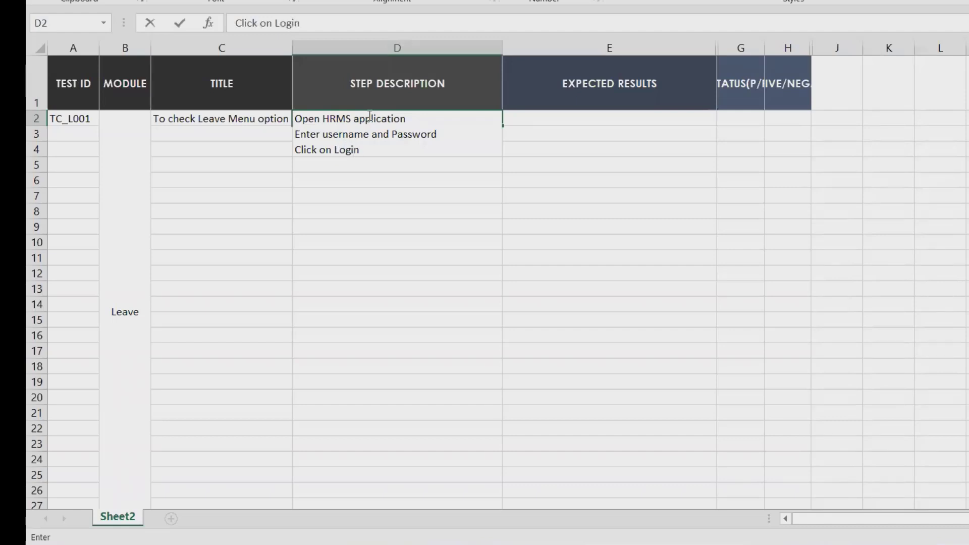
key(alt+Return)
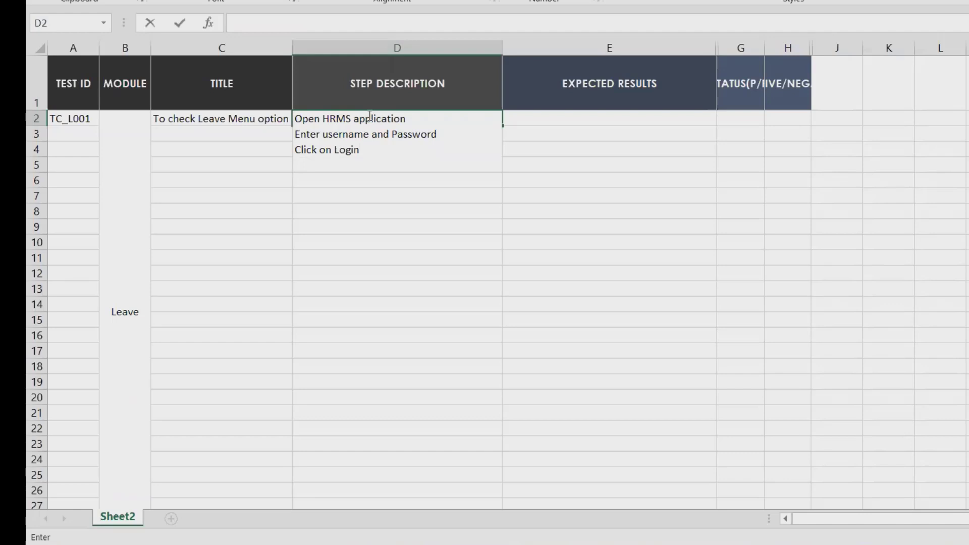
text(Navigate t)
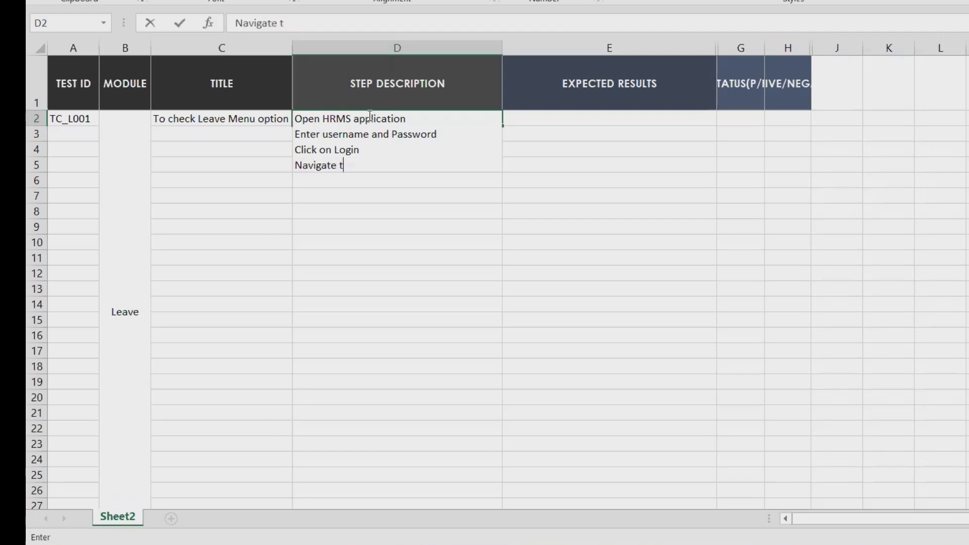
text(i o lea)
text(ve Page)
key(BackSpace)
key(BackSpace)
key(BackSpace)
key(BackSpace)
key(BackSpace)
Finish the last step as 'Navigate to leave Menu' and middle-align the title in C2.
text(Menu)
drag(510, 232, 509, 230)
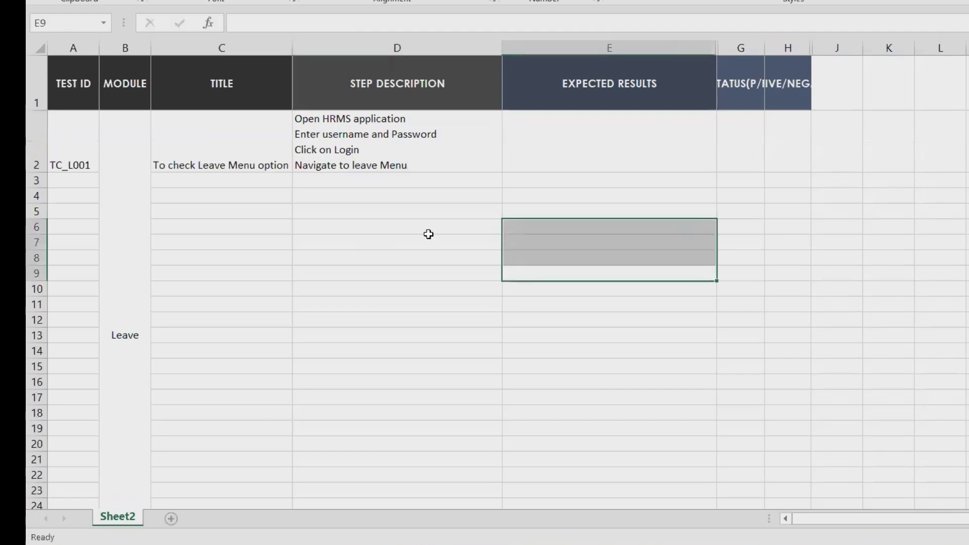
click(409, 156)
click(268, 161)
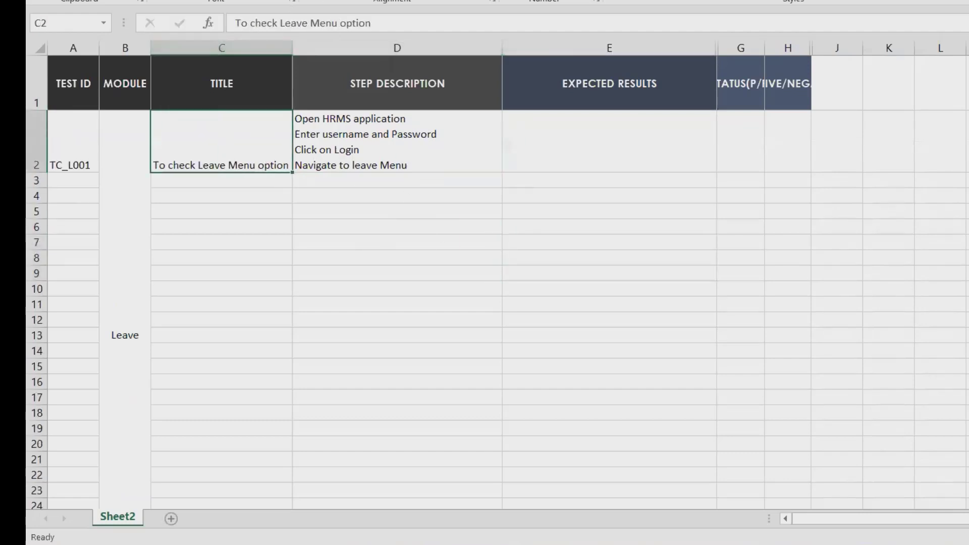
key(alt+h)
key(a)
key(m)
Number the four steps in D2 as 1. to 4. and commit the edit.
click(363, 129)
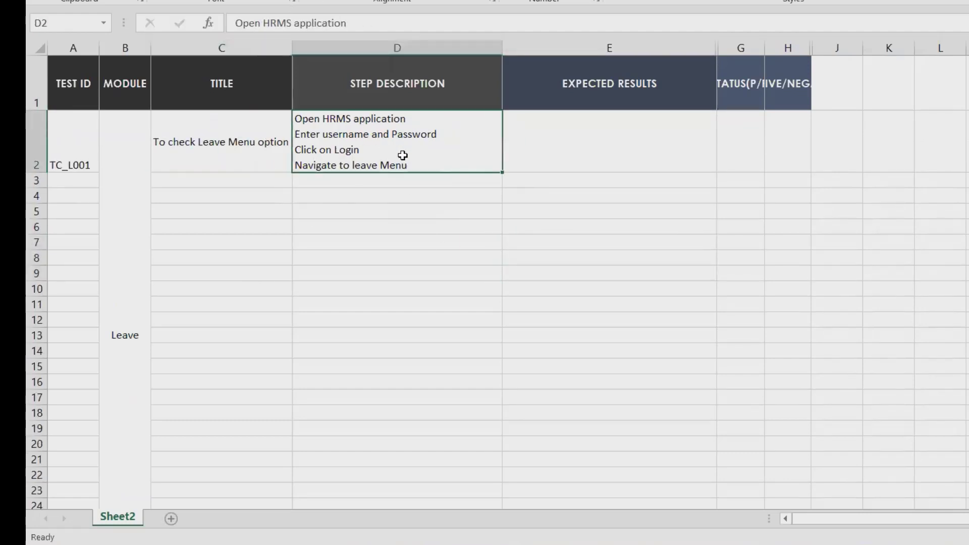
click(567, 143)
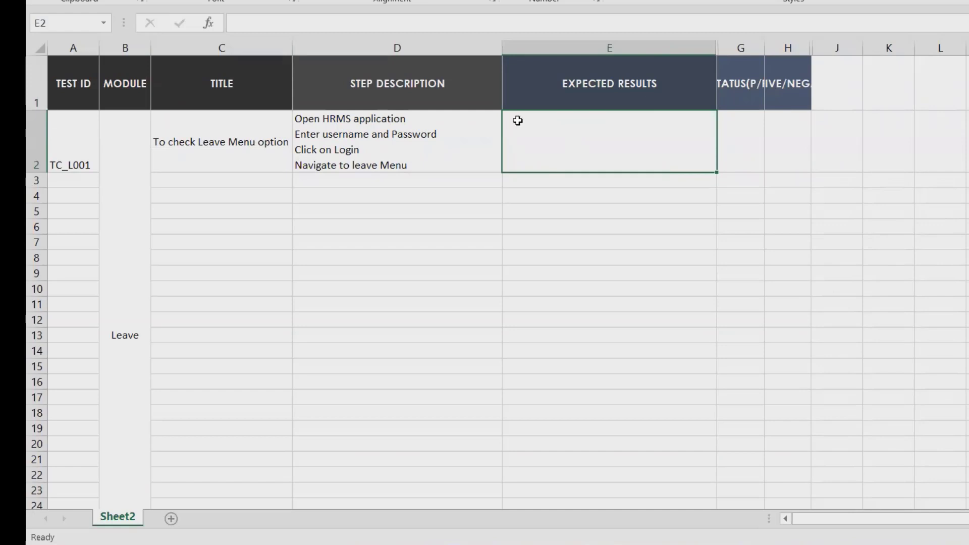
double_click(300, 121)
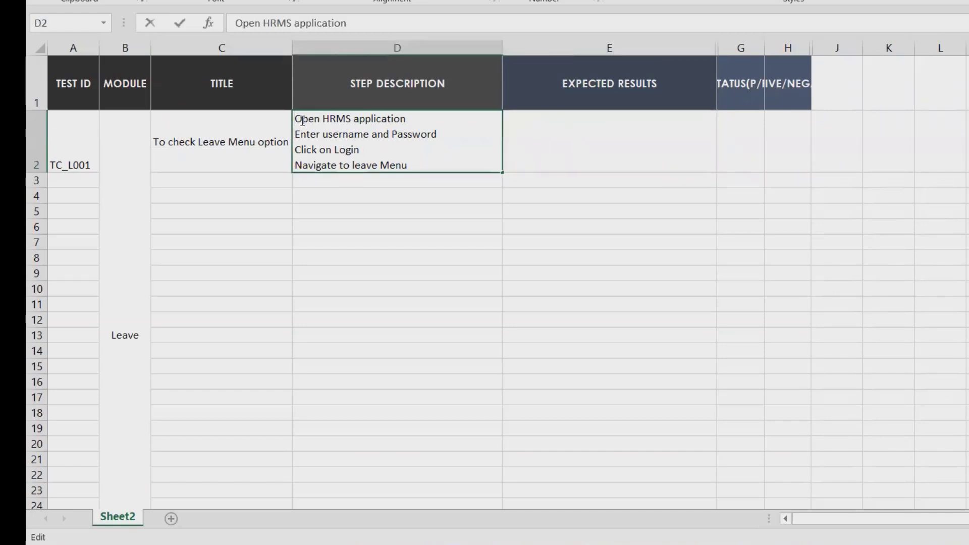
text(1.)
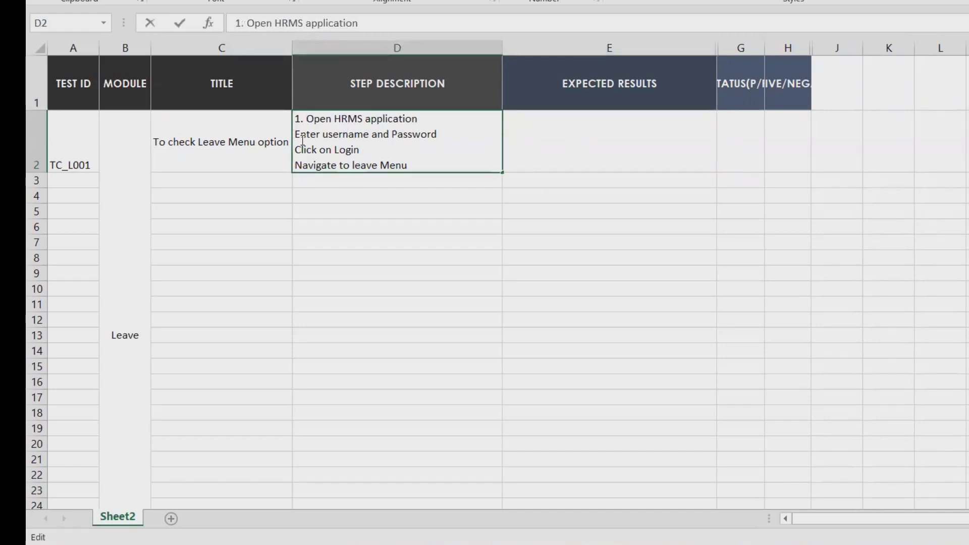
click(295, 135)
text(2.)
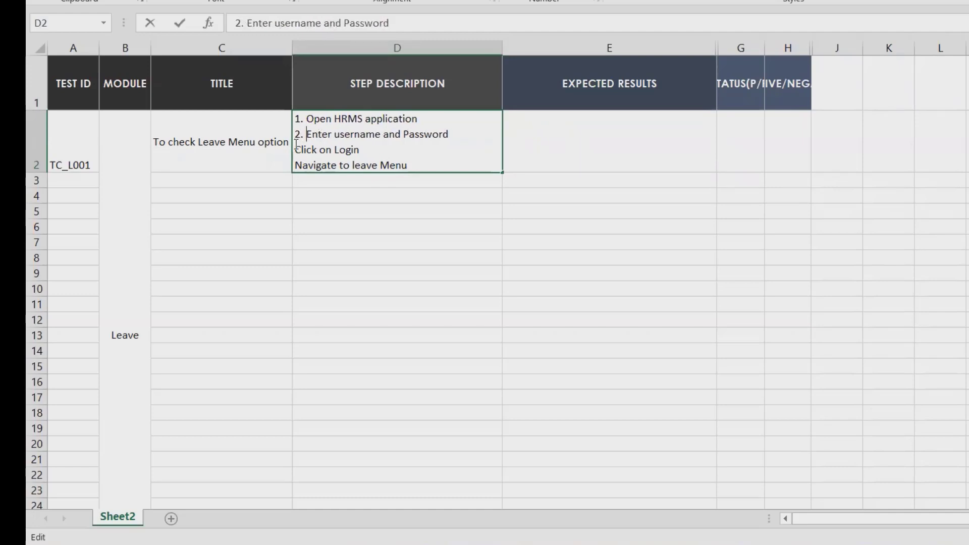
click(298, 144)
text(3.)
click(298, 165)
text(4.)
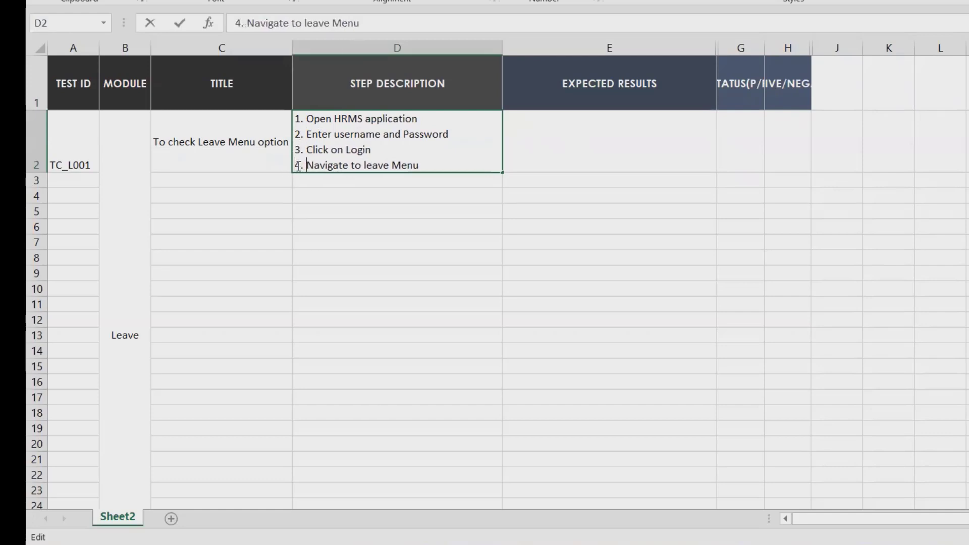
click(479, 177)
click(366, 131)
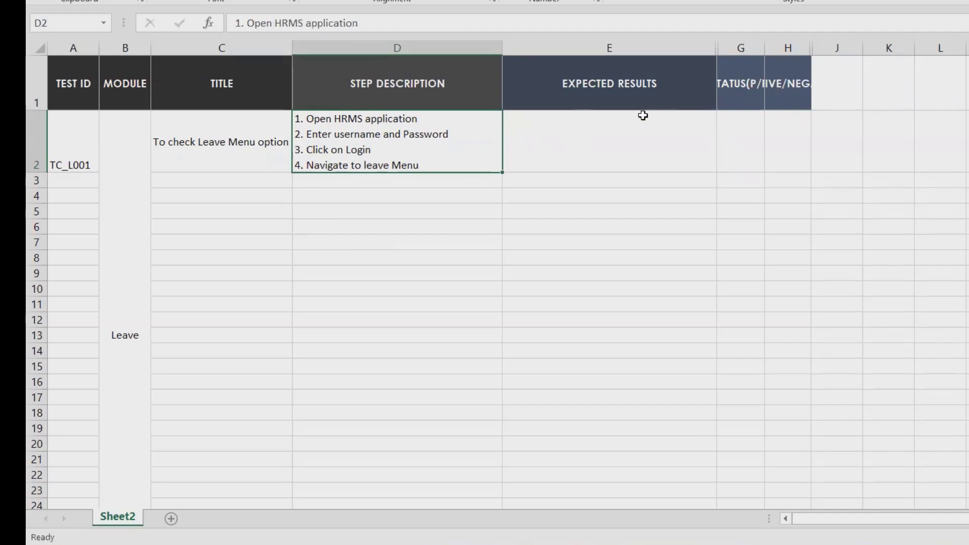
click(553, 118)
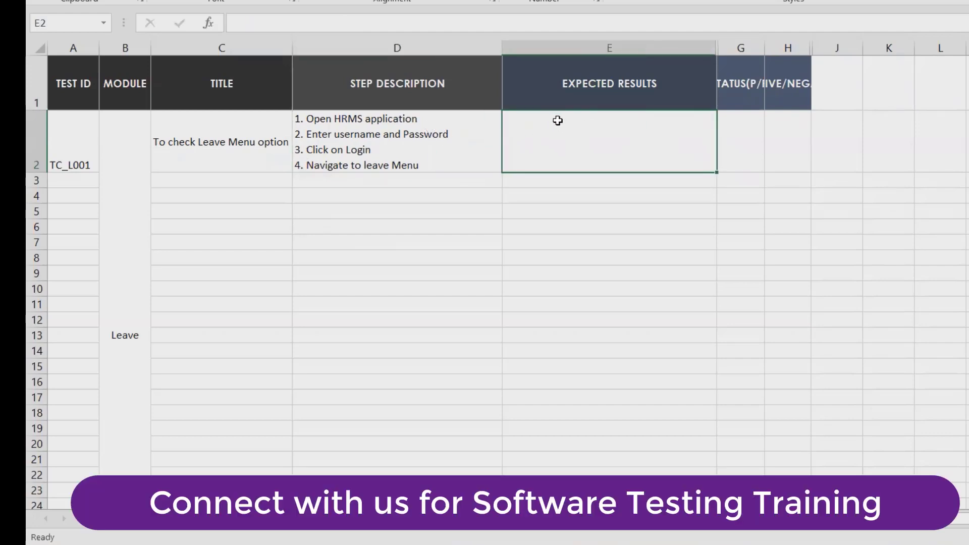
Enter expected results '1. HRMS application will open with Login Page' and '3. Main Dashboard will be visible' in E2.
text(1.)
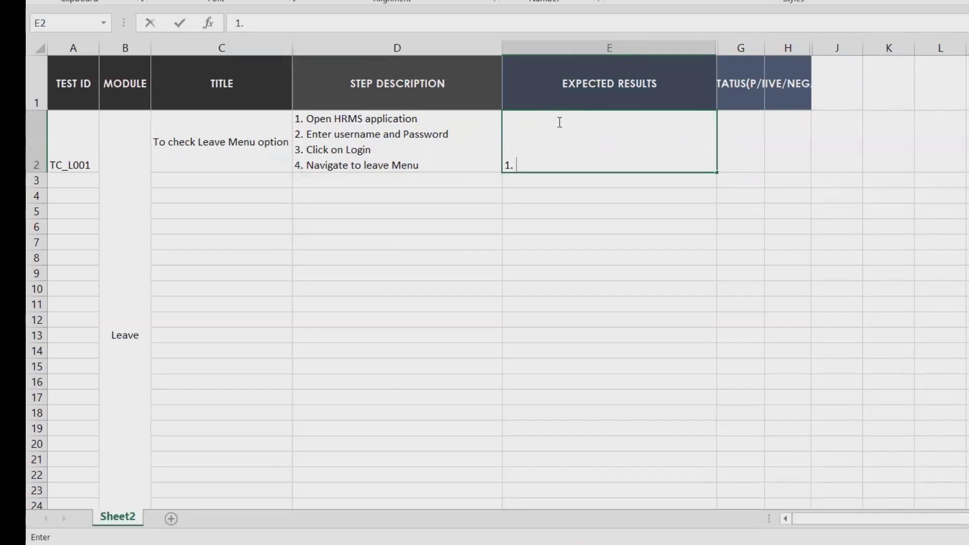
text( HRMS appluca)
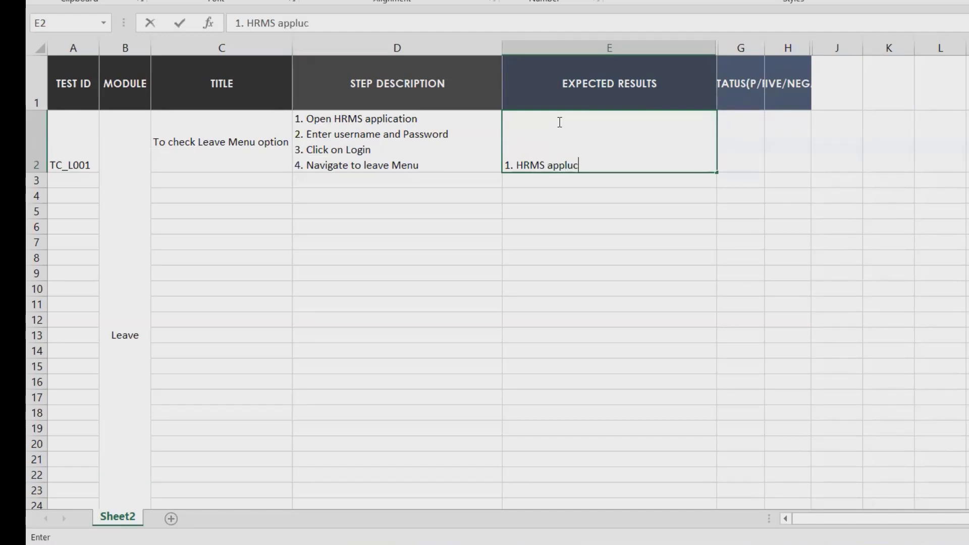
key(BackSpace)
key(BackSpace)
key(BackSpace)
text(ication will open)
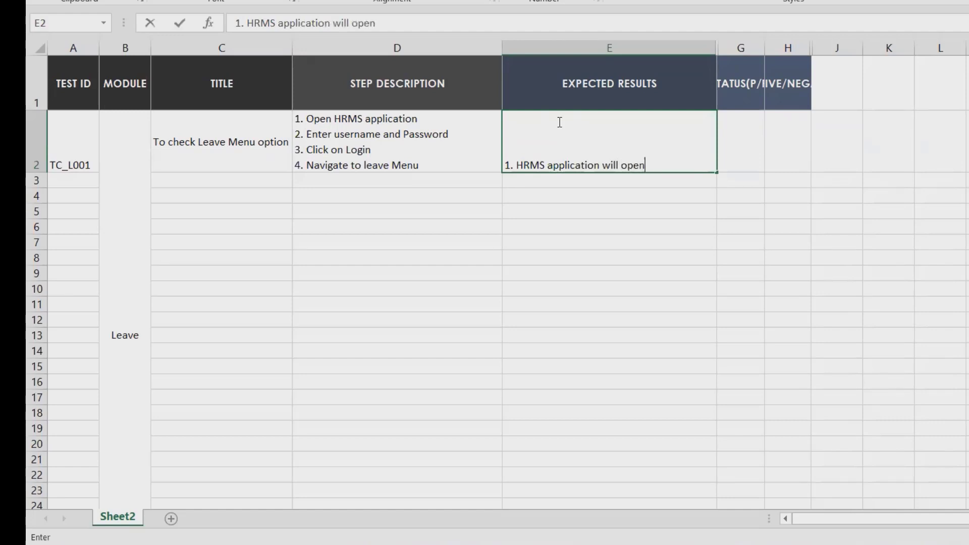
text( with Login Page)
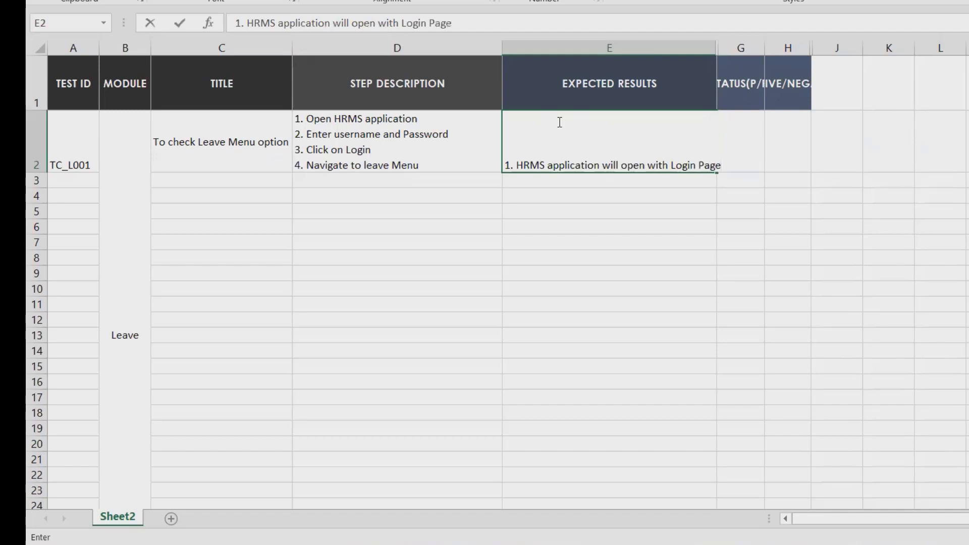
key(alt+Return)
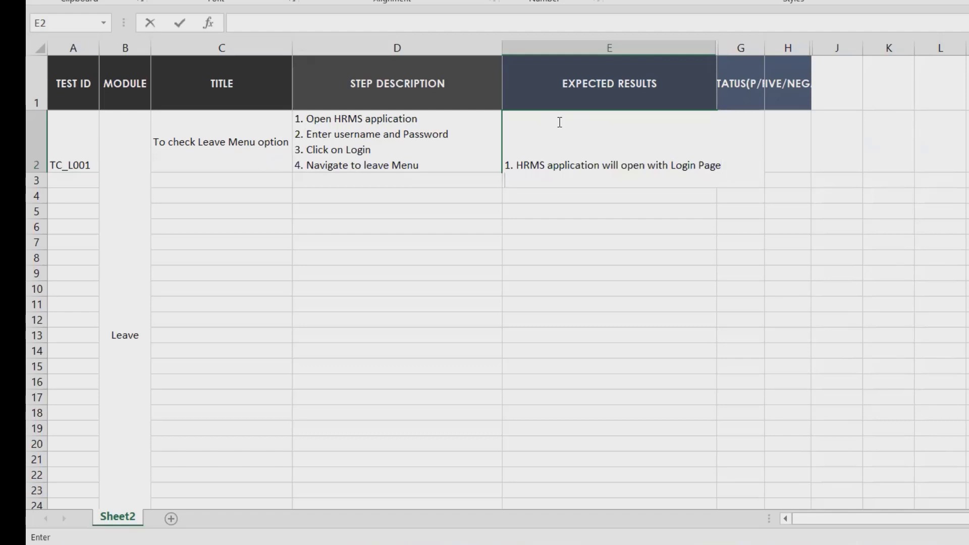
text(4)
key(BackSpace)
text(3.)
text(Main Dash)
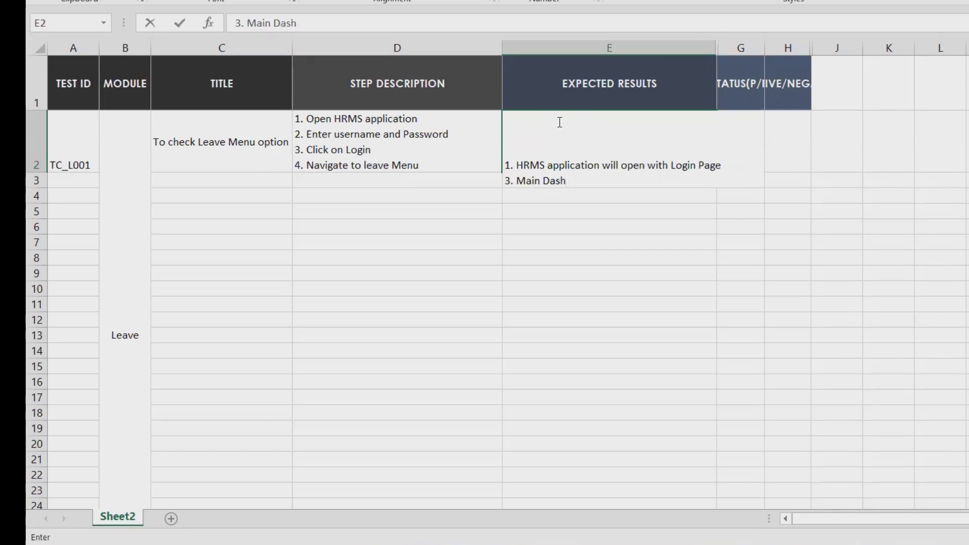
text(board will)
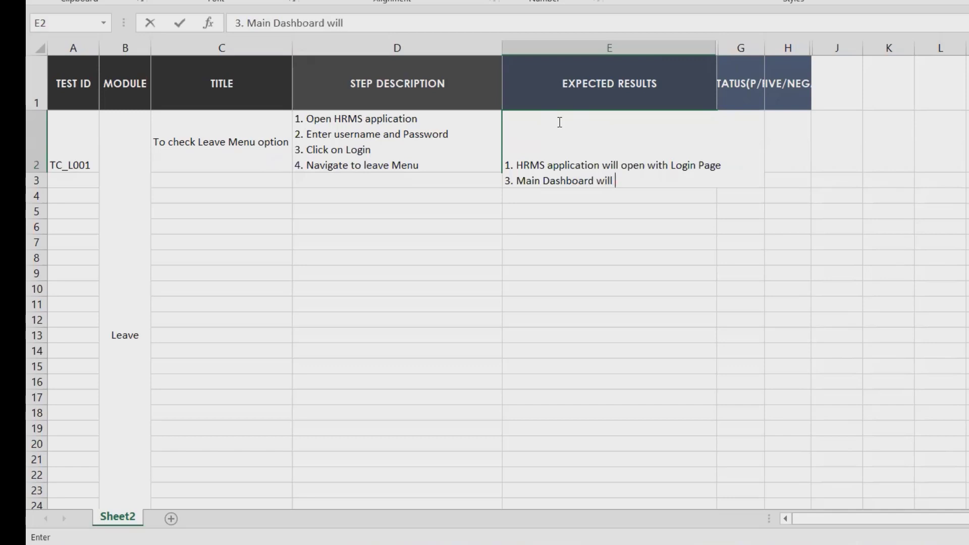
text( be visible)
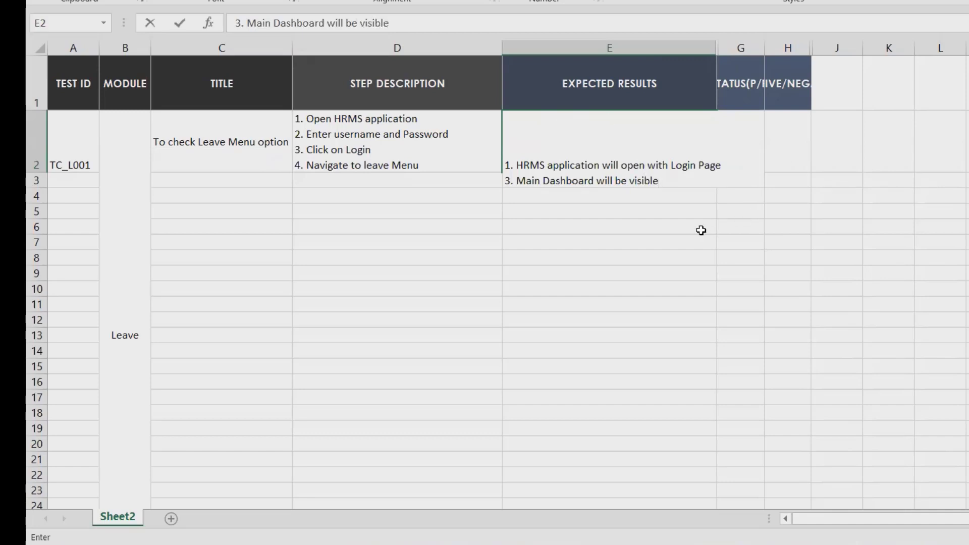
Add the line '4. Leave Page will be available with several option'.
key(alt+Return)
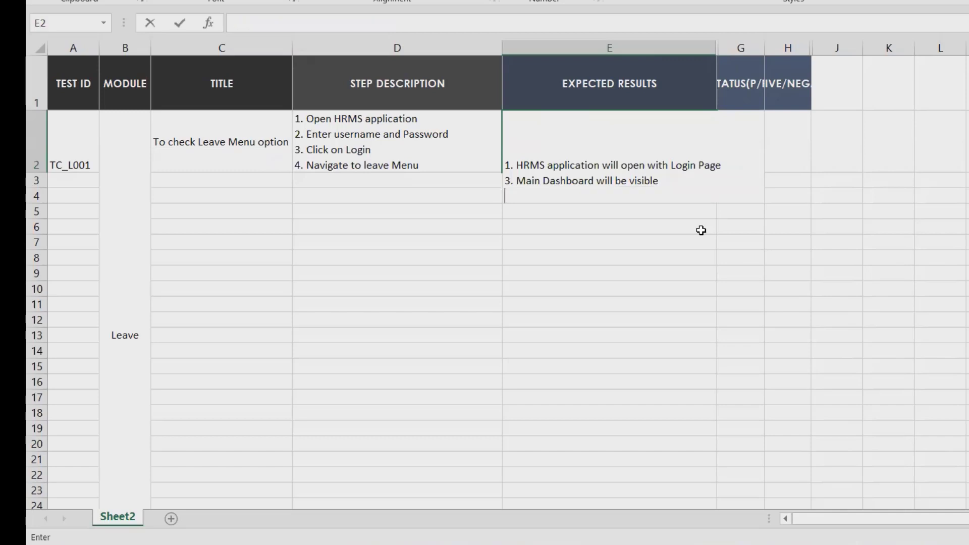
text(4. Leave Page w)
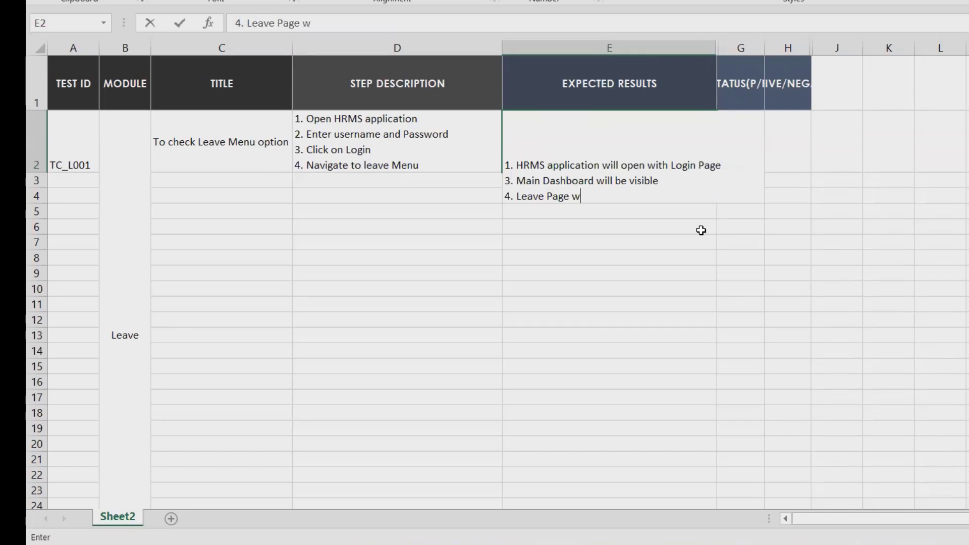
key(BackSpace)
text(will e)
key(BackSpace)
text(be available )
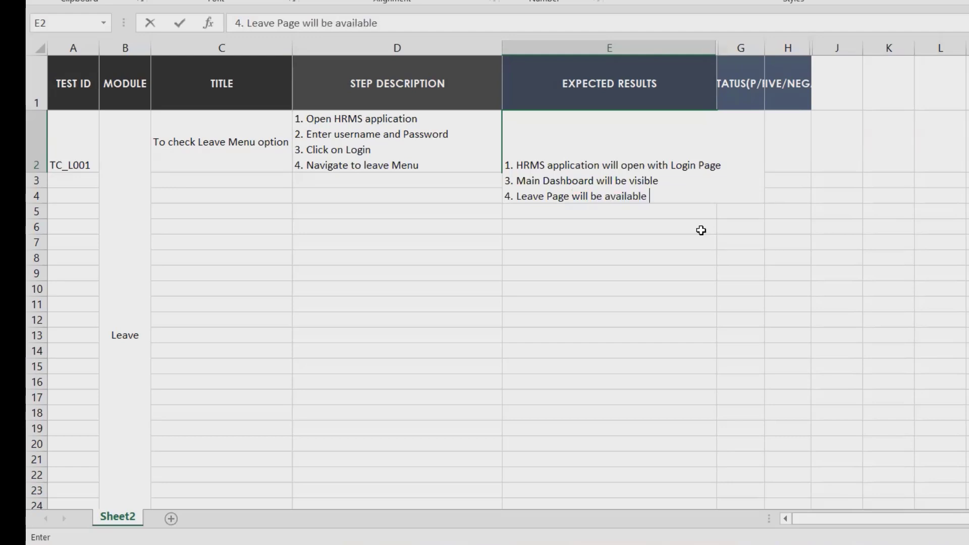
text(with several )
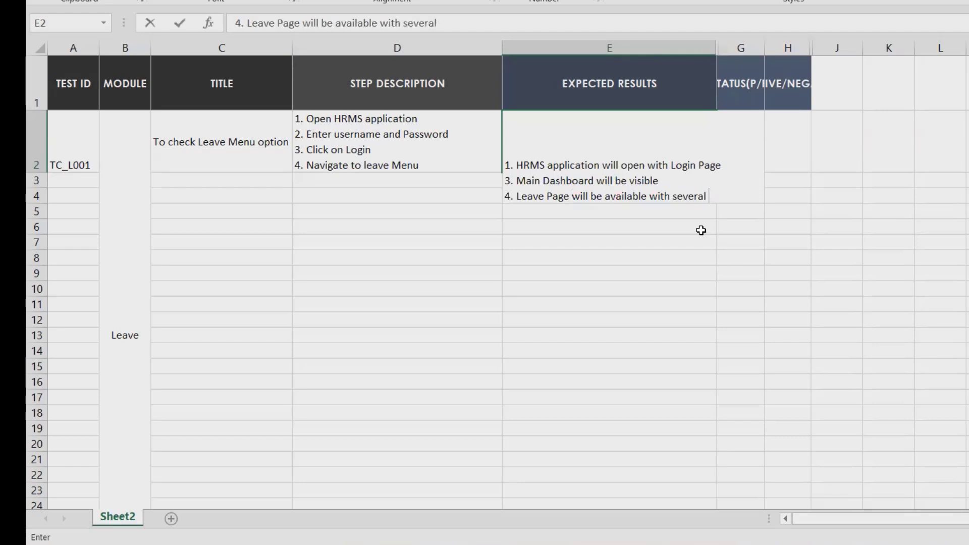
text(option)
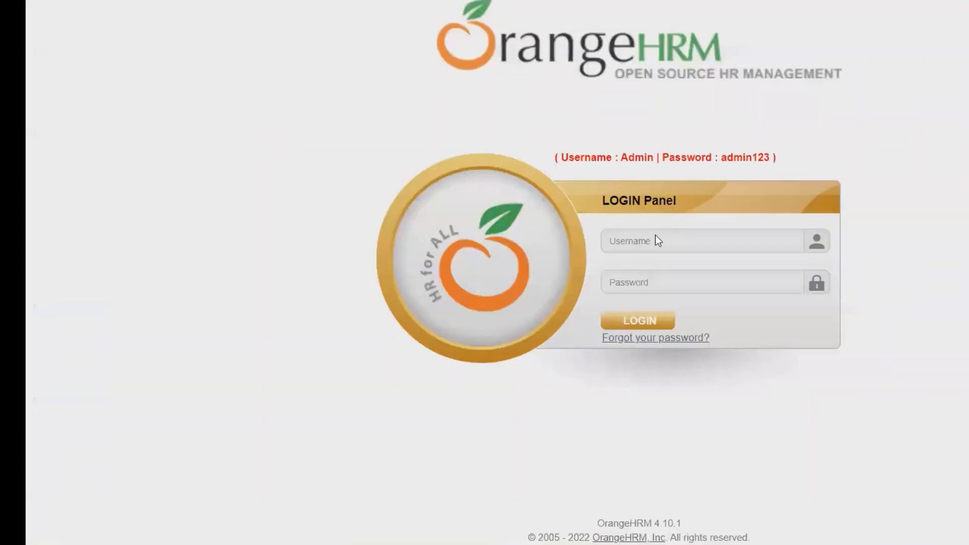
Copy the demo username and password from the hint line into the Username and Password fields.
drag(620, 157, 652, 158)
key(ctrl+c)
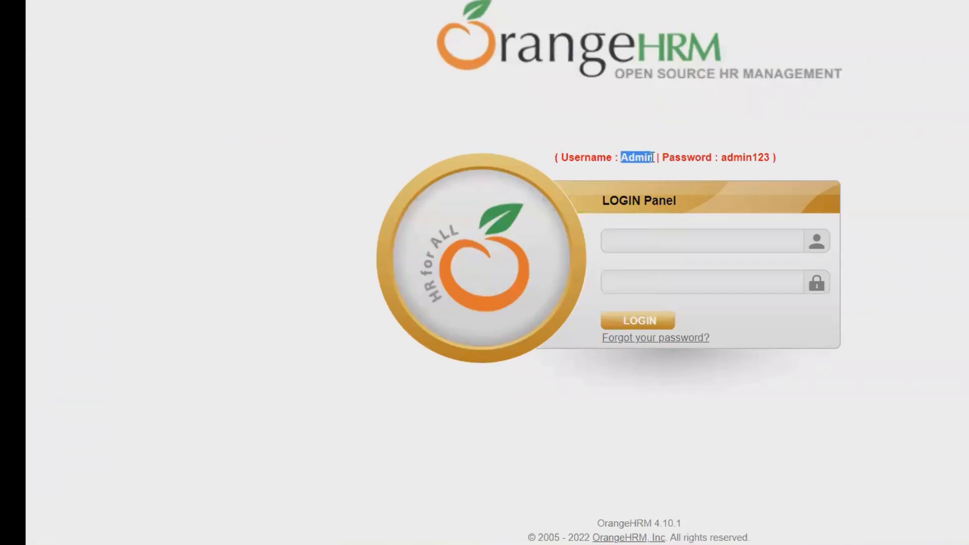
click(660, 234)
key(ctrl+v)
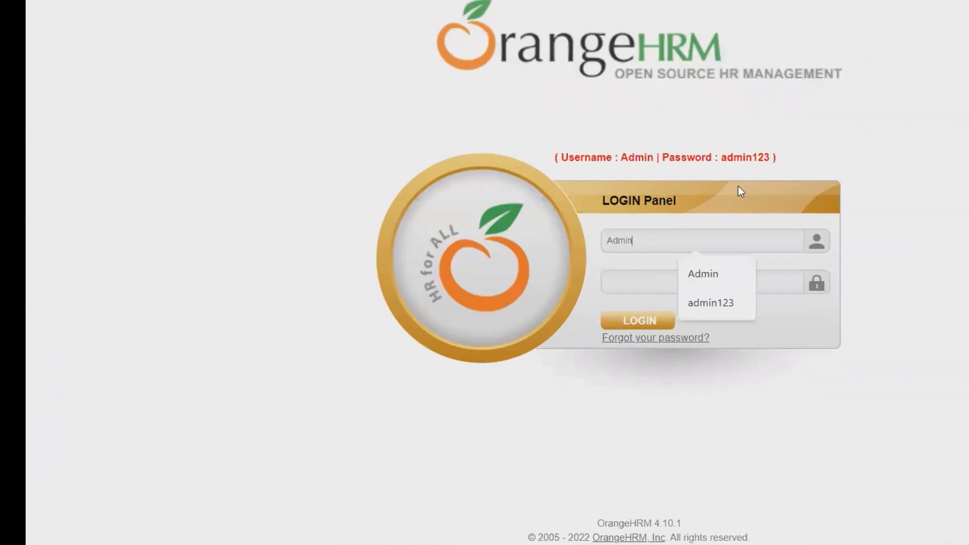
drag(722, 157, 769, 158)
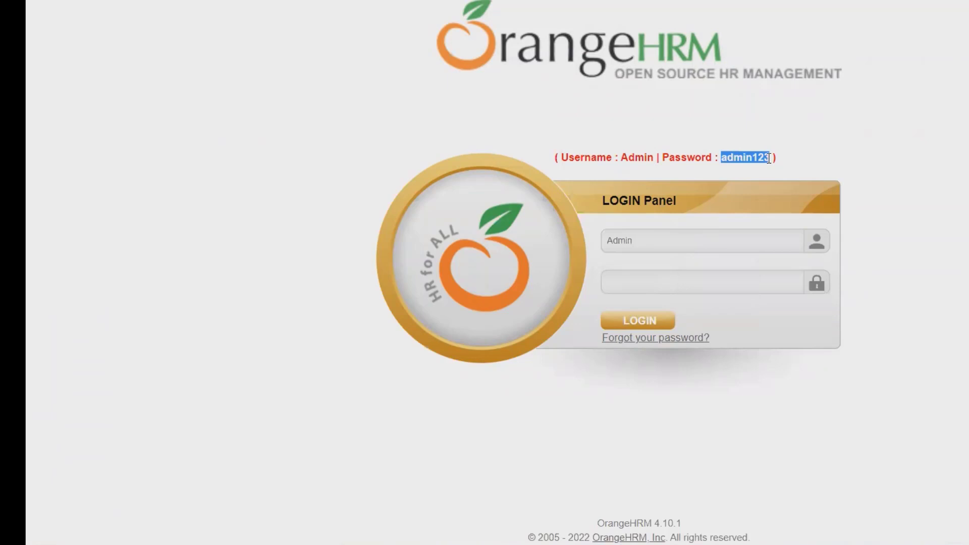
click(659, 281)
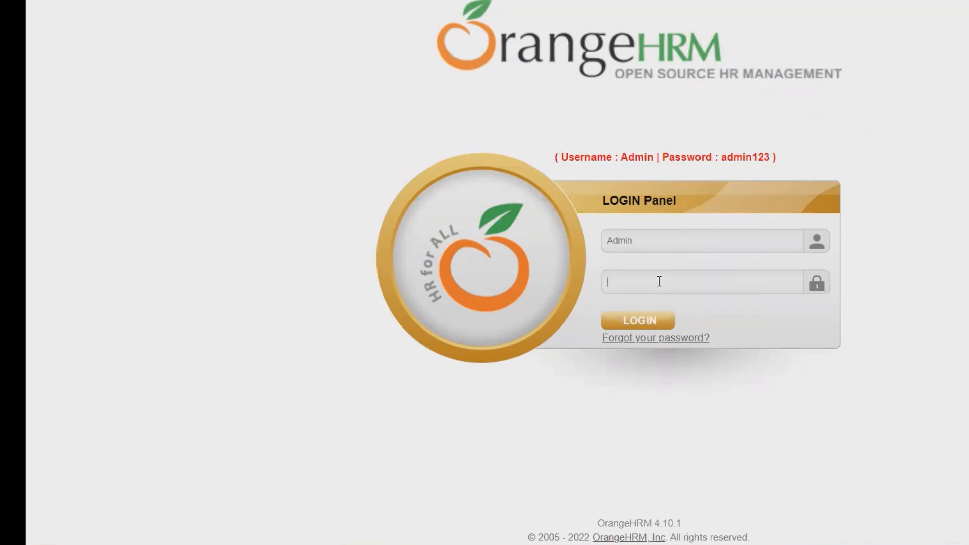
key(ctrl+v)
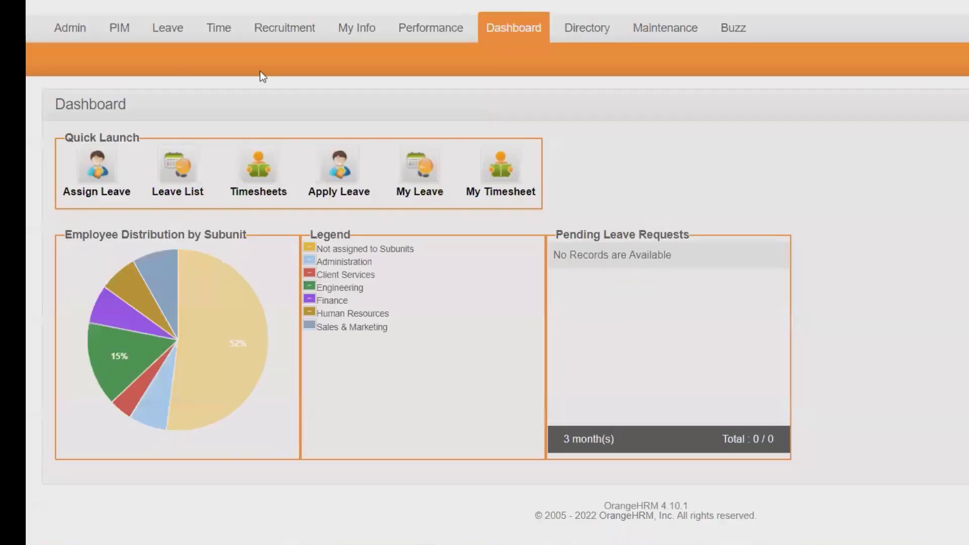
Open the Leave module, dismiss the password popup, and browse the Apply and Leave List pages.
click(167, 36)
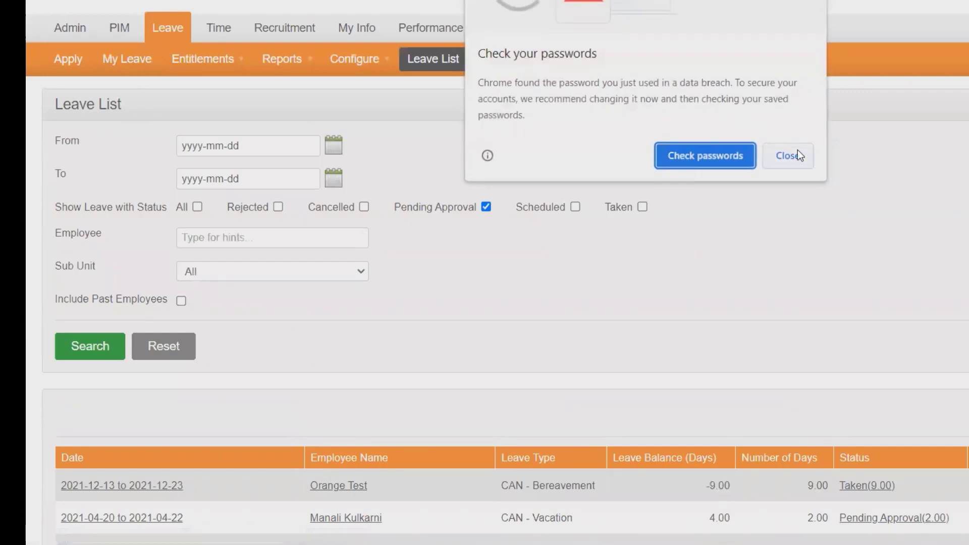
click(790, 155)
scroll(150, 358, down, 7)
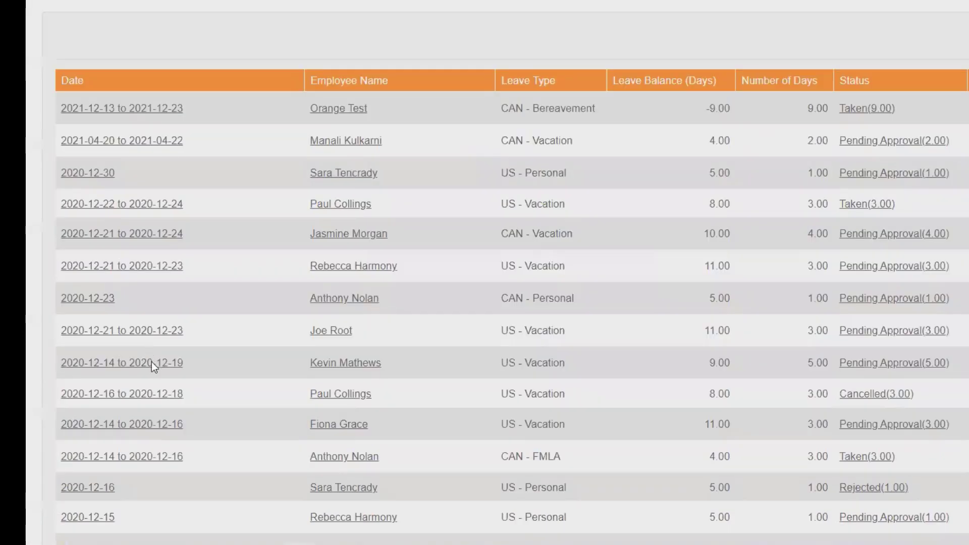
scroll(151, 362, up, 8)
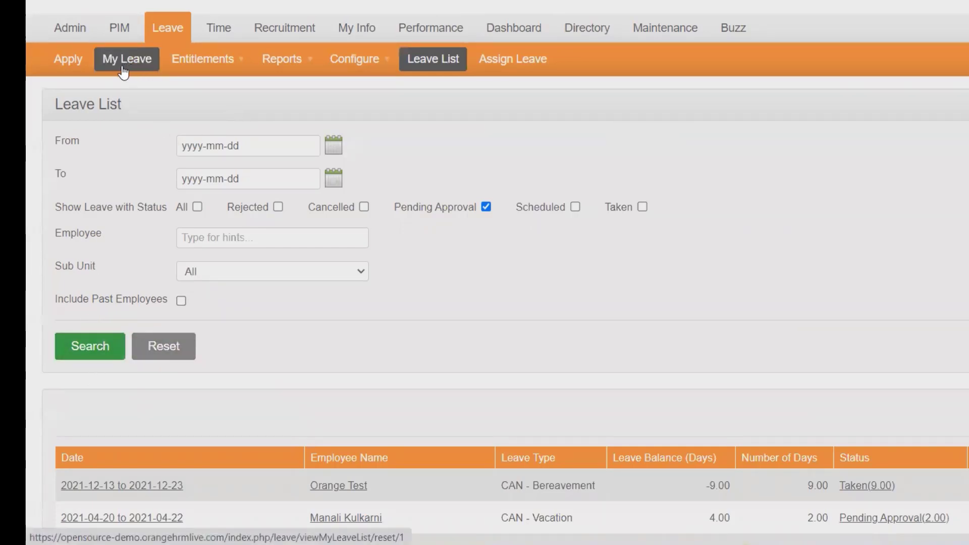
click(78, 68)
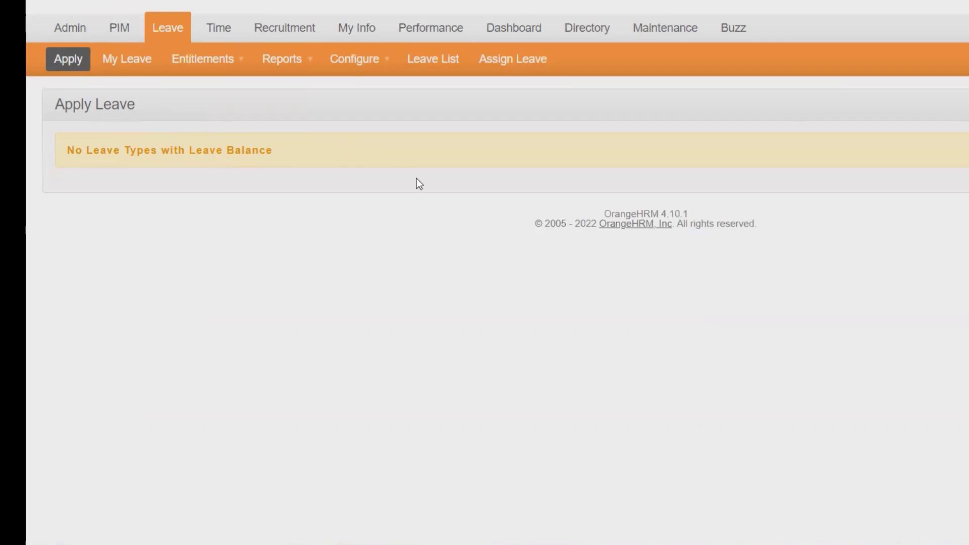
click(439, 59)
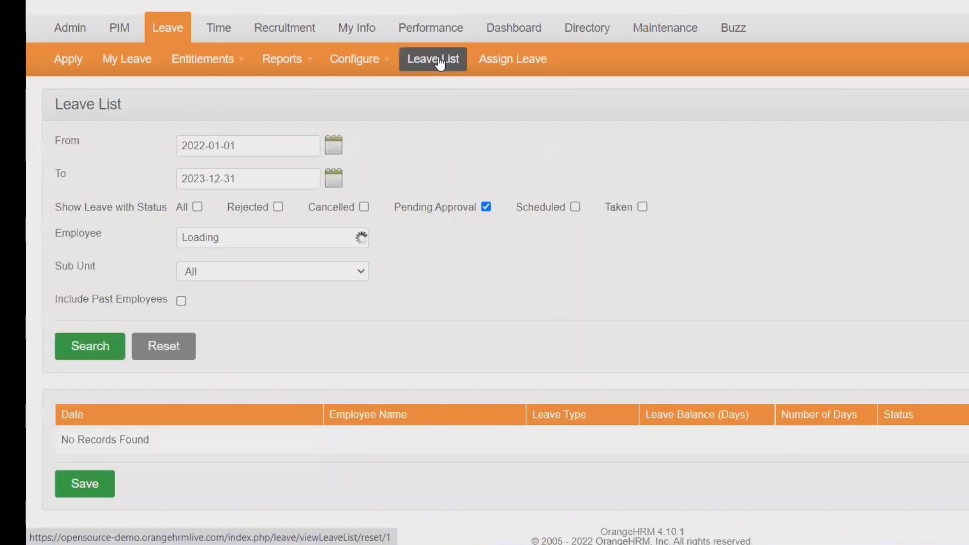
scroll(91, 484, down, 1)
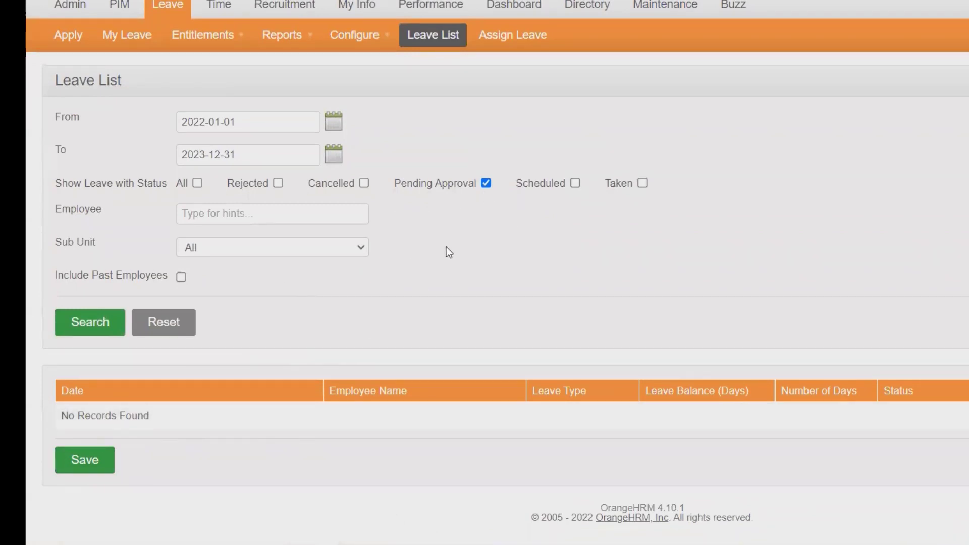
scroll(237, 166, up, 1)
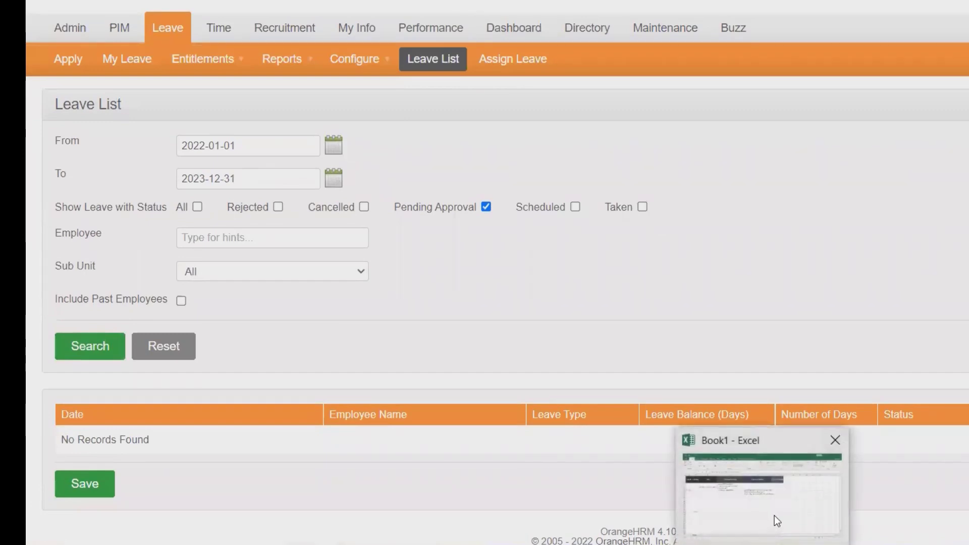
click(774, 516)
Create test ID TC_L002 in A3 by copying TC_L001 and changing its last digit to 2.
click(117, 199)
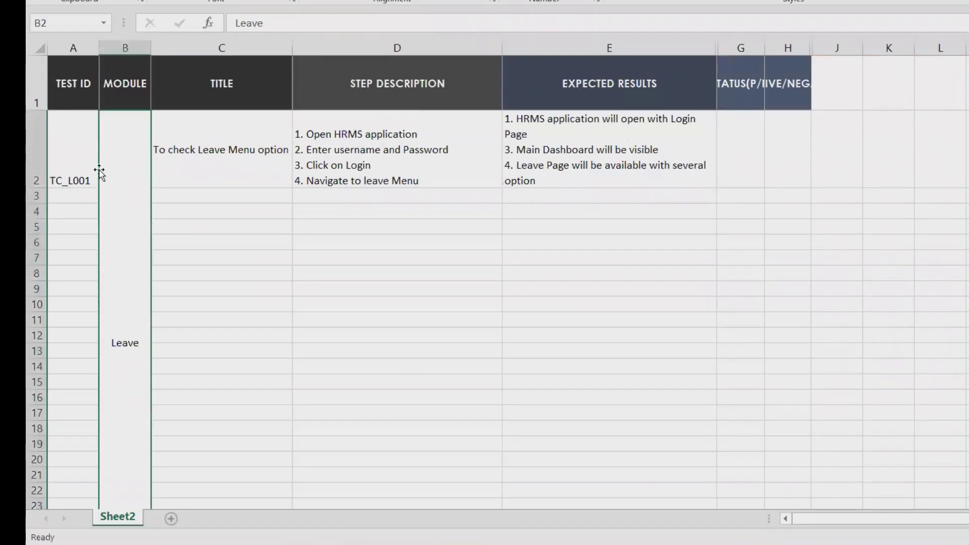
click(86, 187)
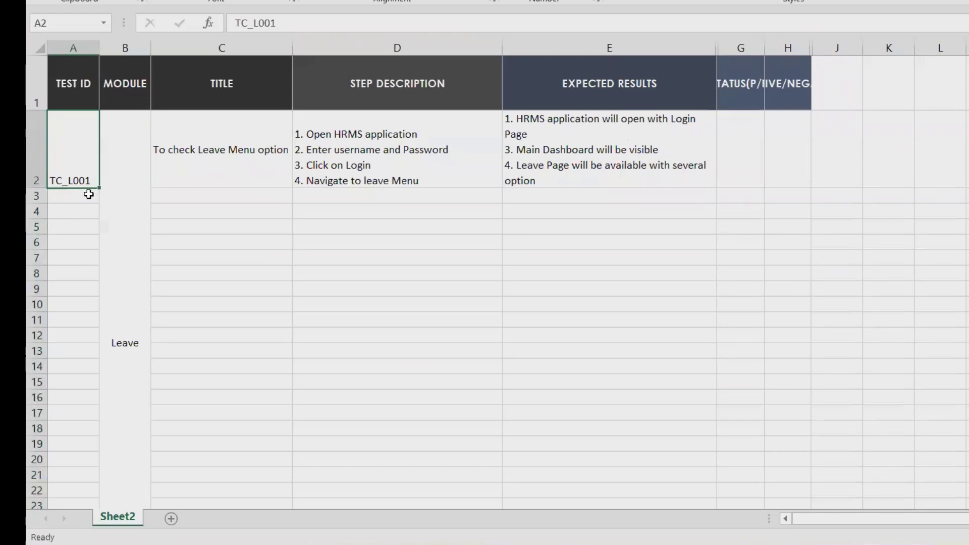
key(ctrl+c)
click(75, 196)
key(ctrl+v)
double_click(91, 195)
key(BackSpace)
text(2)
click(275, 272)
click(216, 196)
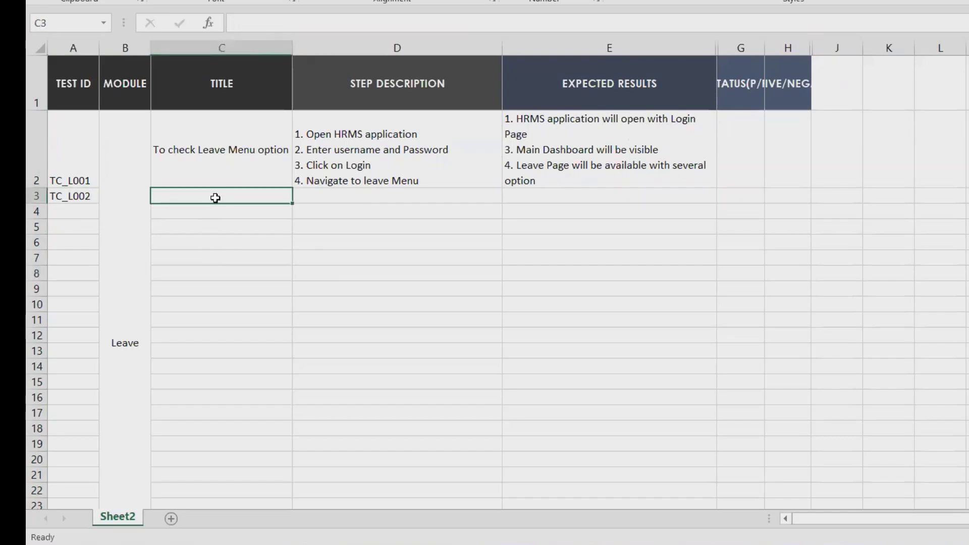
key(alt+Tab)
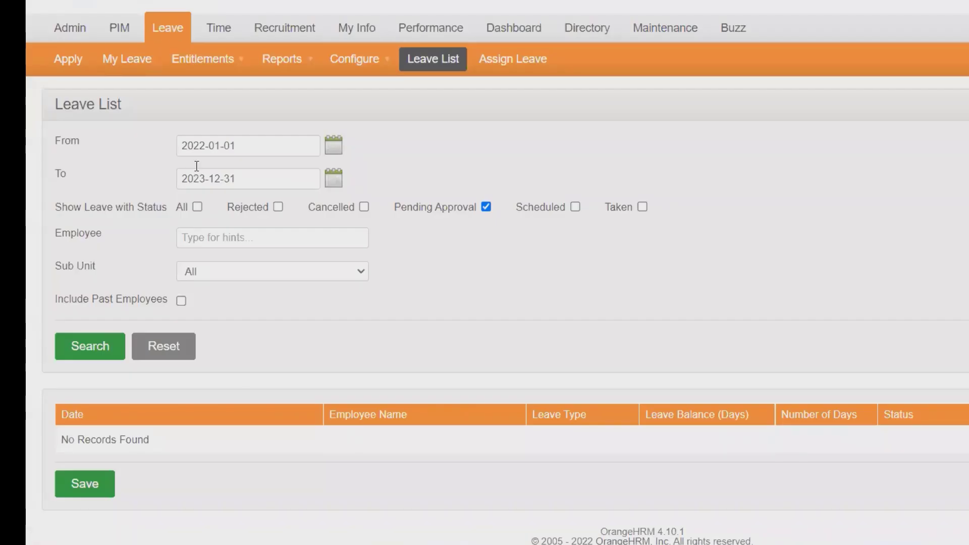
Open OrangeHRM's Apply Leave page, showing no leave types with balance, then return to Excel.
mouse_move(173, 71)
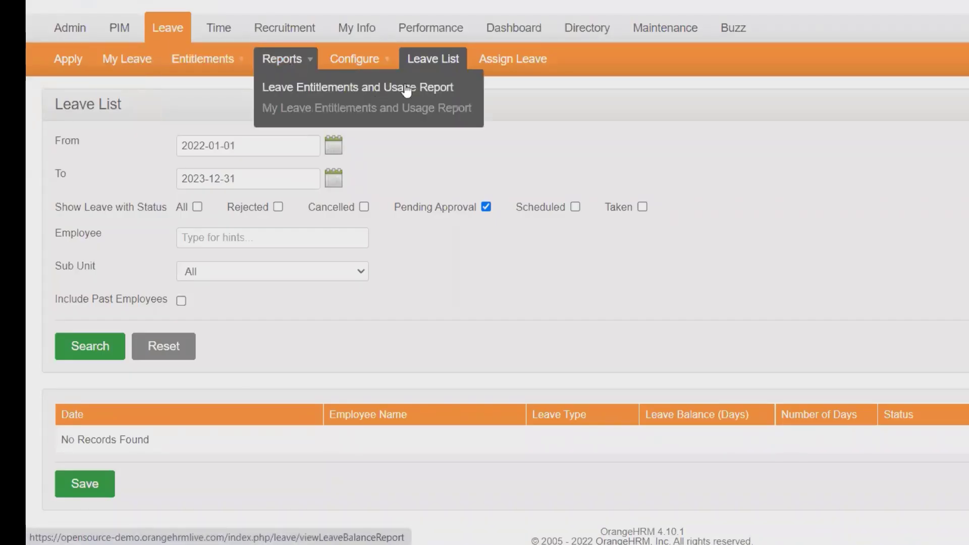
click(69, 63)
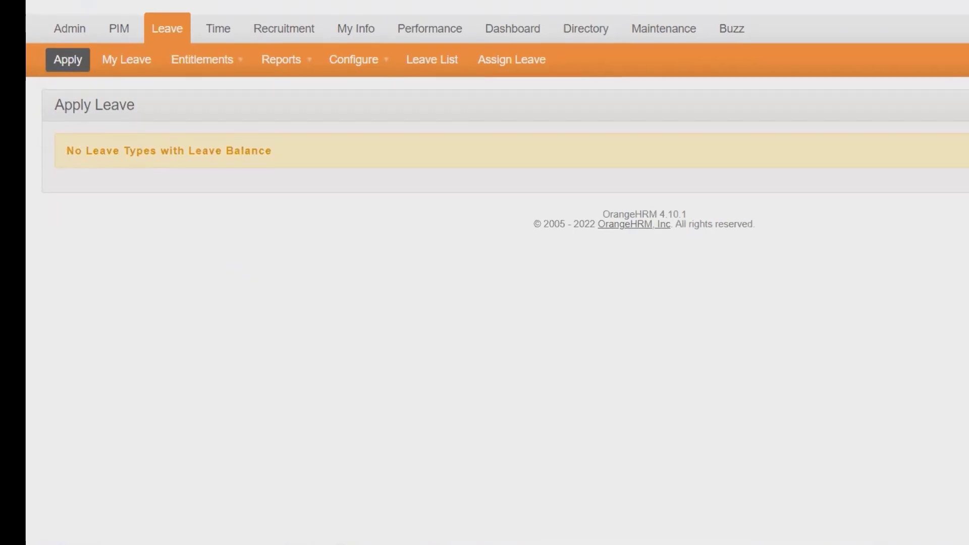
click(895, 9)
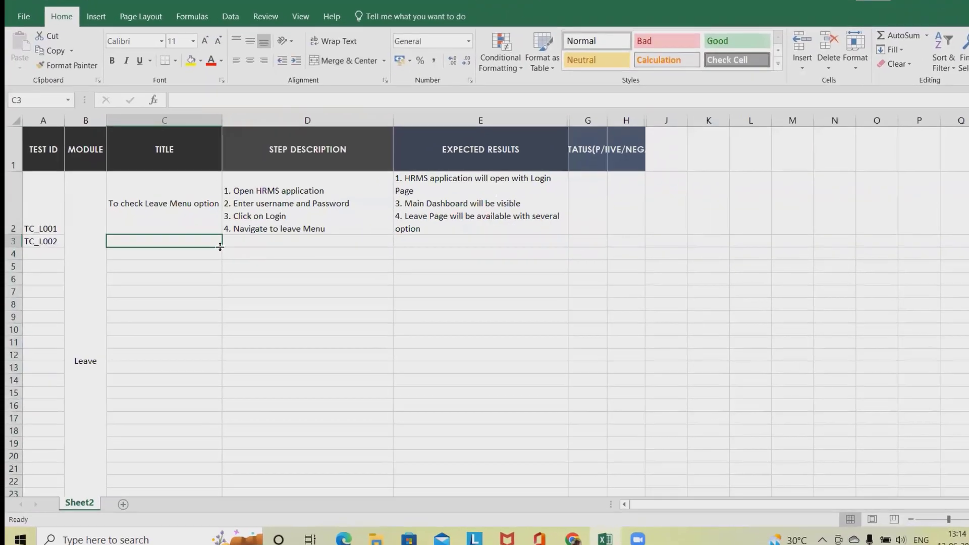
Type 'To Verify Leave Balance' into C3 as TC_L002's title.
text(To Ve)
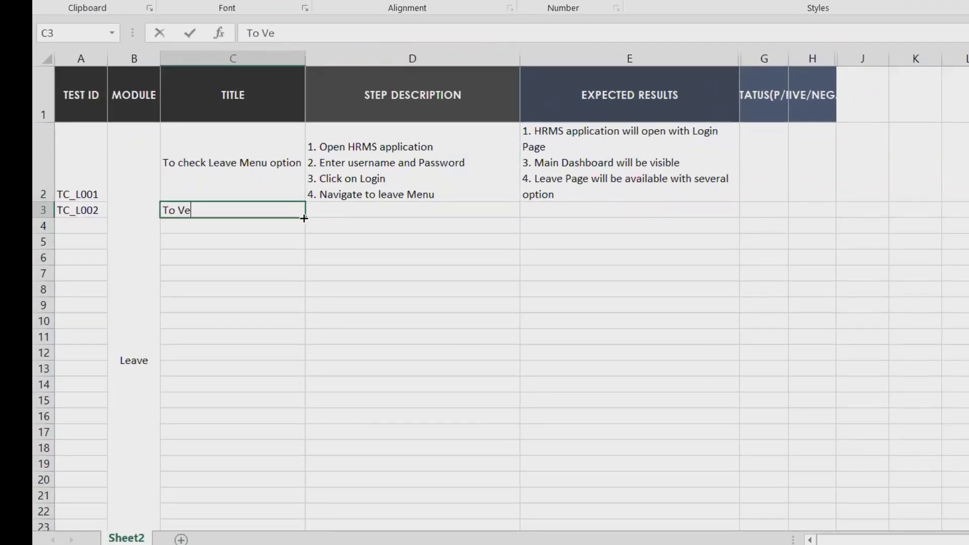
text(rify Lea)
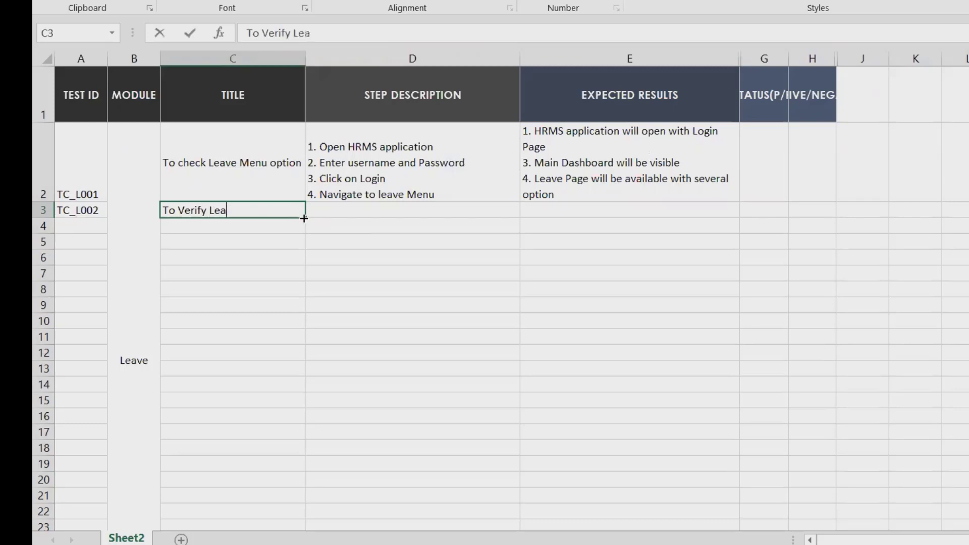
text(ve L)
key(BackSpace)
text(Balance)
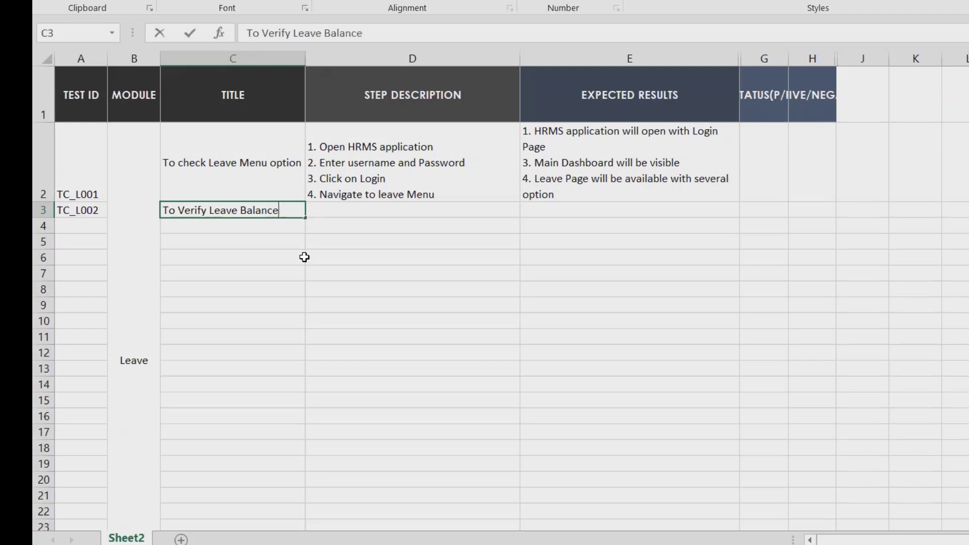
text( is )
text(v)
key(BackSpace)
key(BackSpace)
key(BackSpace)
key(BackSpace)
key(BackSpace)
Copy TC_L001's four login steps from D2 into TC_L002's step cell D3.
click(439, 266)
click(315, 178)
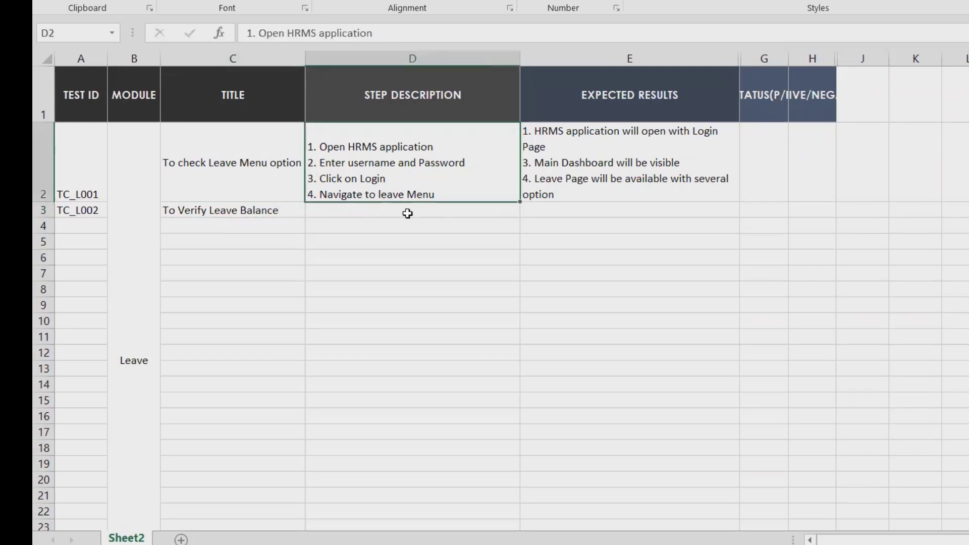
key(ctrl+c)
click(381, 216)
key(ctrl+v)
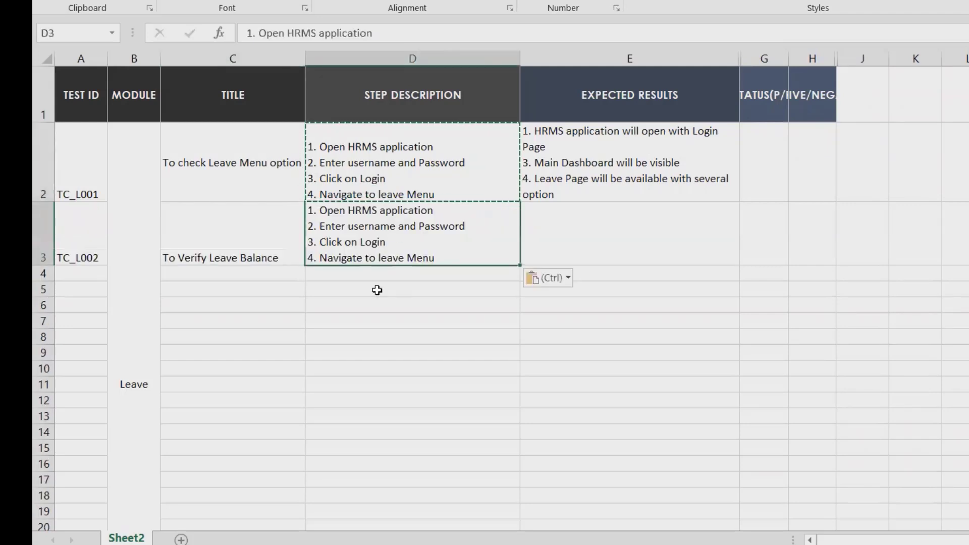
Append a fifth line, '5. Navigate to Leave Balance', to TC_L002's steps.
double_click(456, 257)
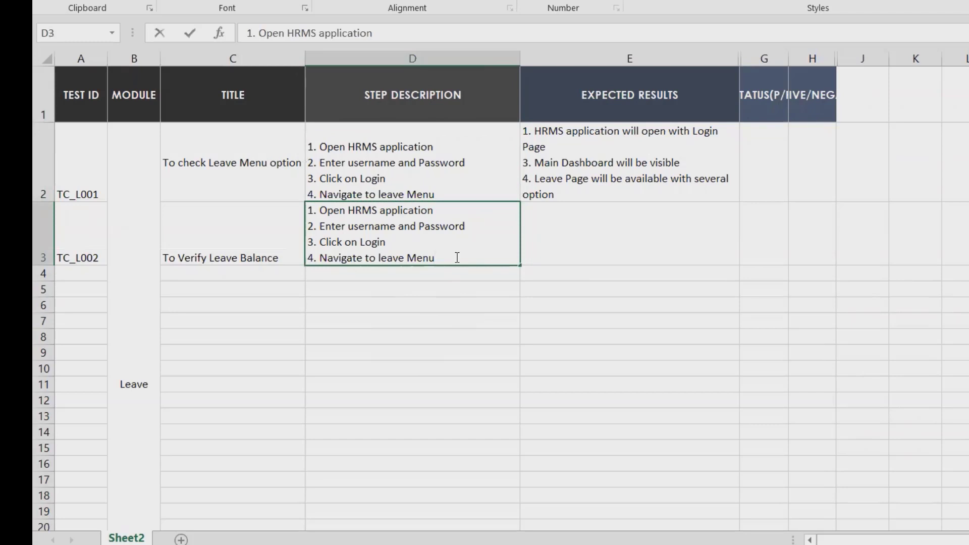
key(alt+Return)
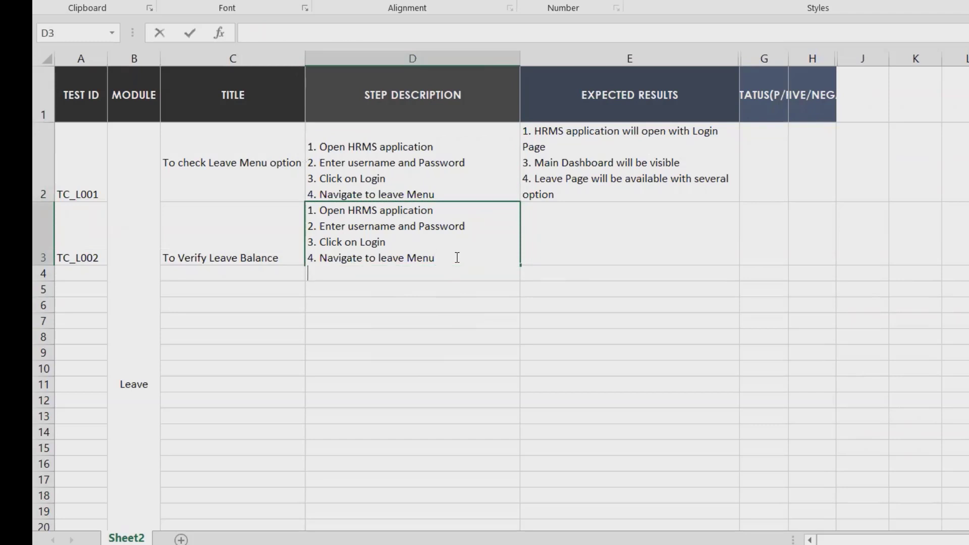
text(5. Navigate )
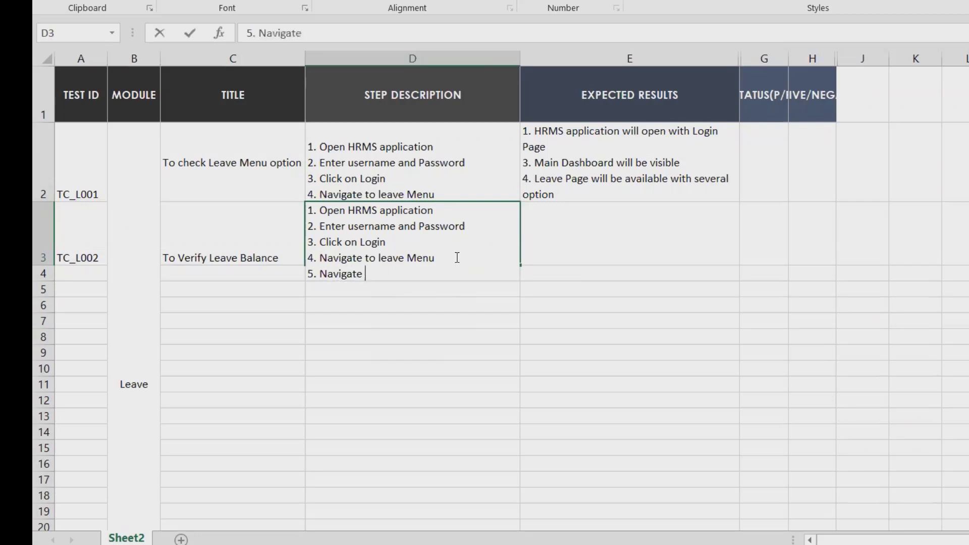
text(to Leave Bla)
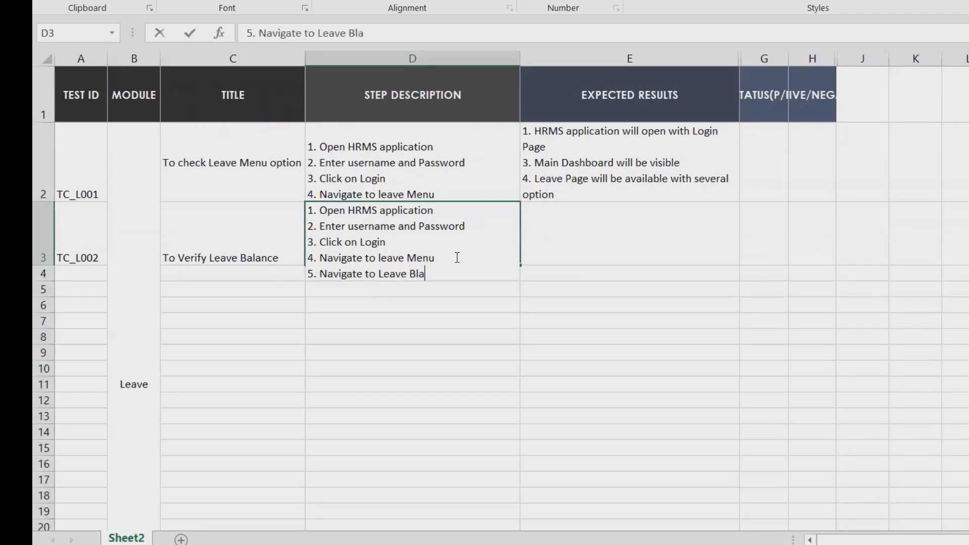
key(BackSpace)
key(BackSpace)
text(alance)
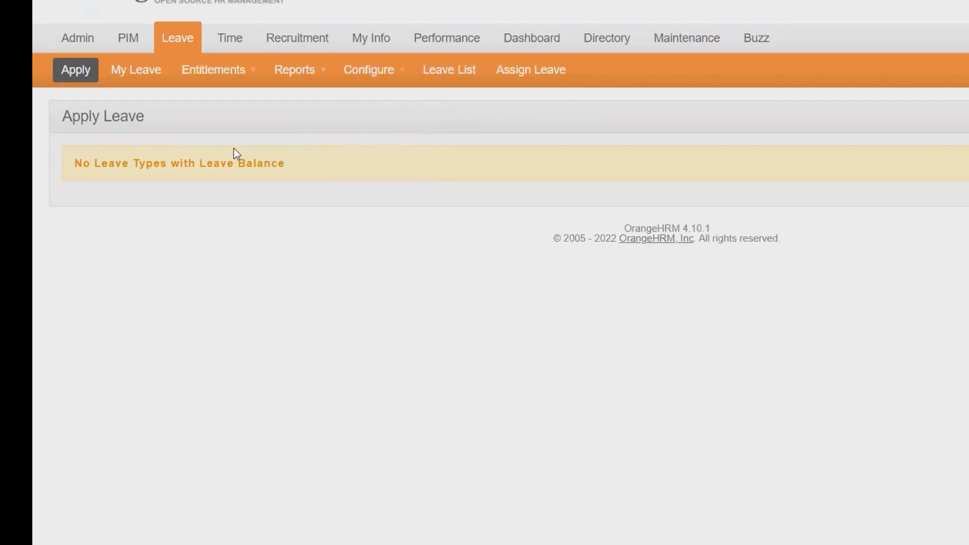
drag(72, 116, 173, 120)
click(320, 226)
click(448, 71)
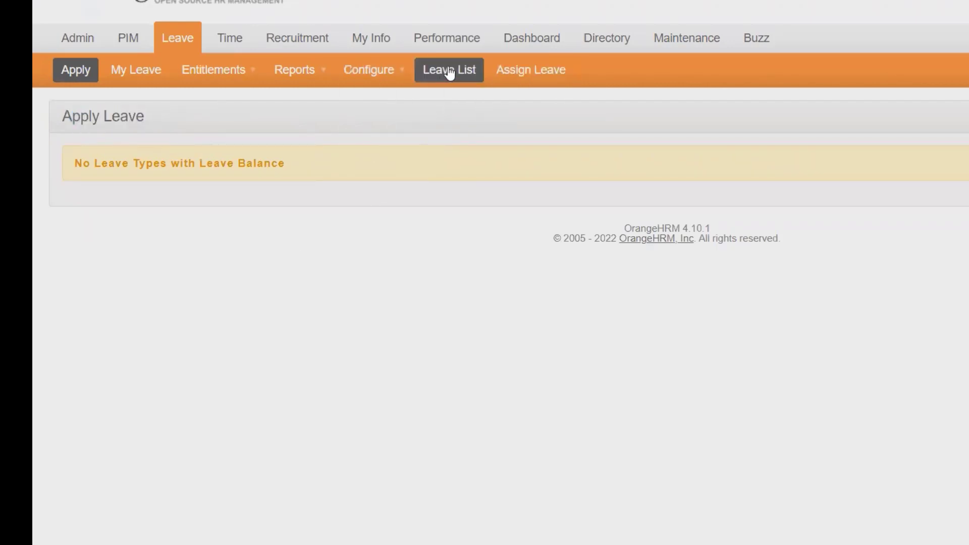
scroll(276, 404, down, 1)
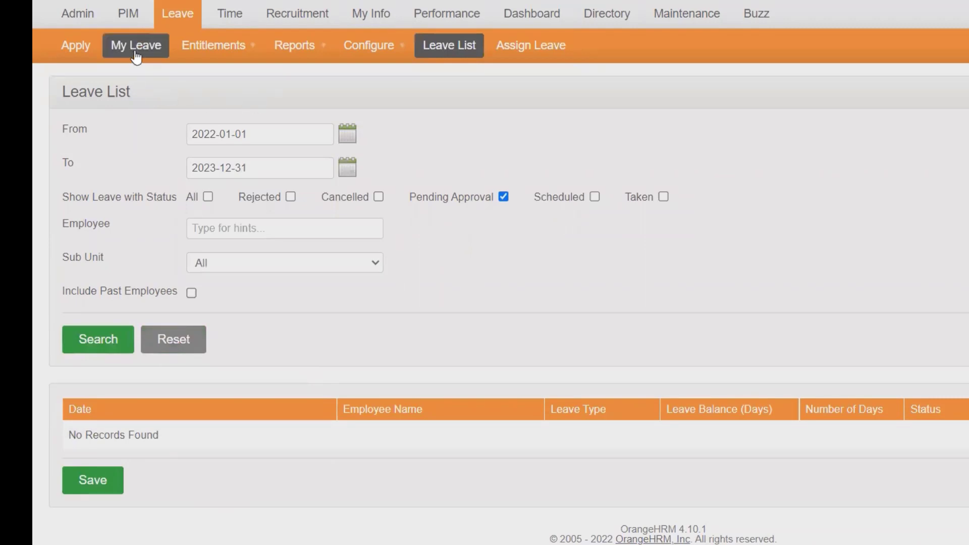
click(91, 55)
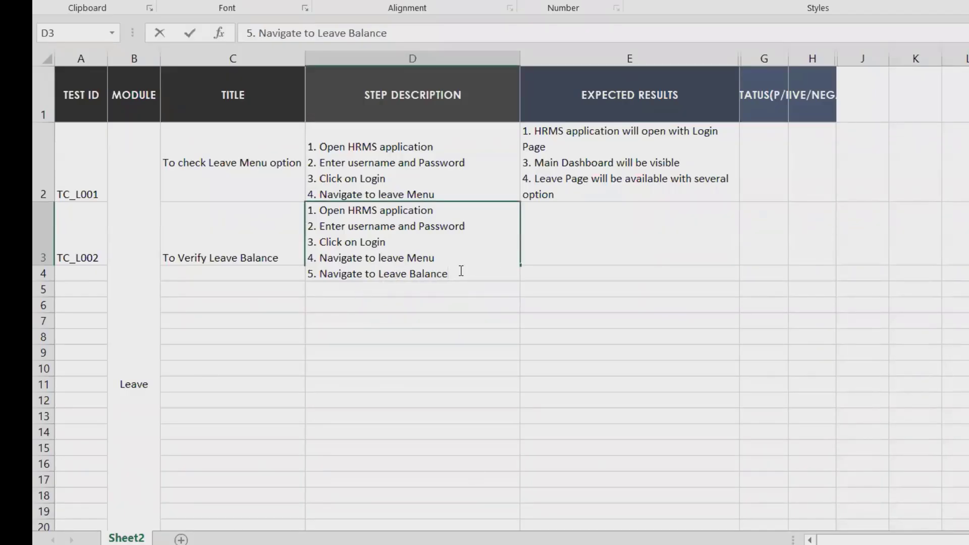
Change TC_L002's step 5 to 'Navigate to Leave Balance/Apply' and add '6. Check the leave balance'.
text(/Apply)
key(alt+Return)
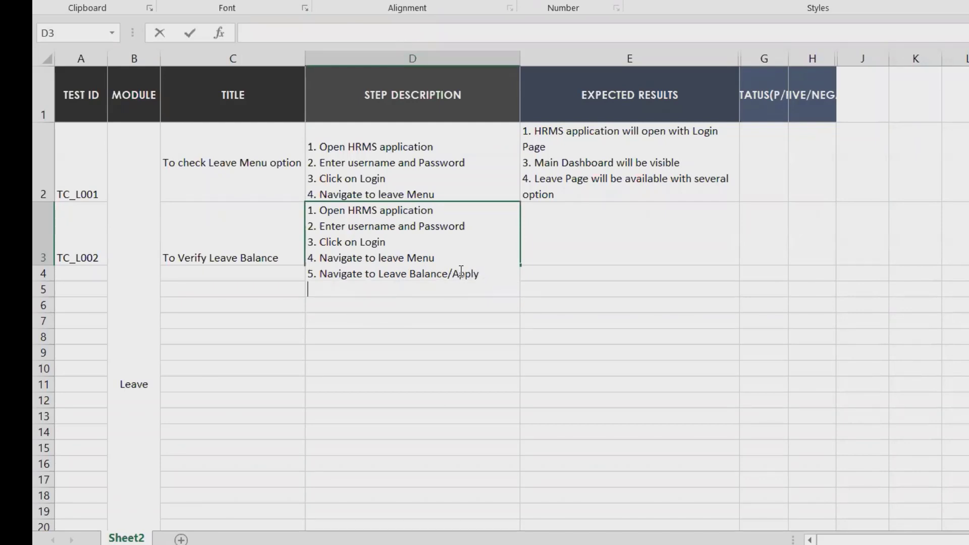
text(6. Check the leave balance)
Copy TC_L001's expected results from E2 into TC_L002's cell E3.
click(621, 238)
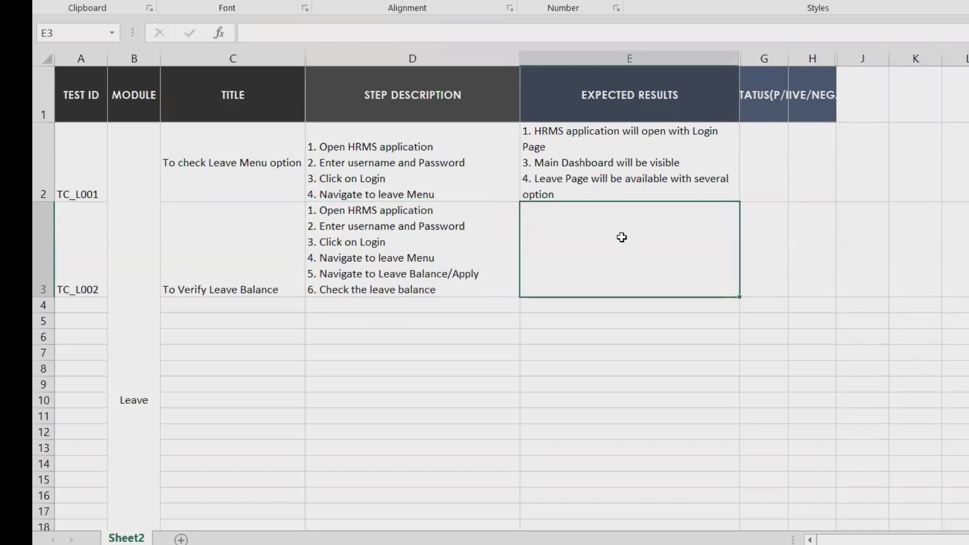
click(575, 151)
key(ctrl+c)
click(597, 258)
key(ctrl+v)
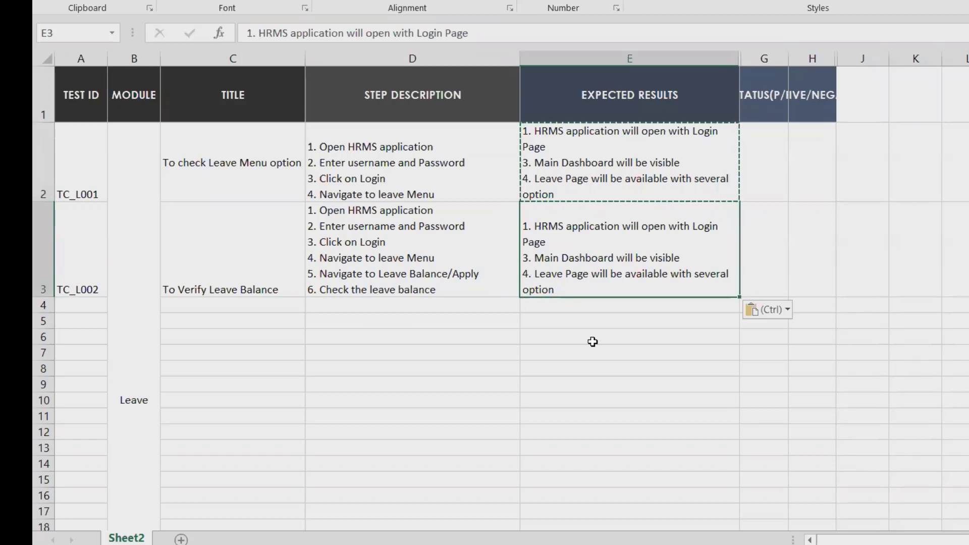
Append '5. Apply leave with calender to select' as a new line in E3.
double_click(579, 288)
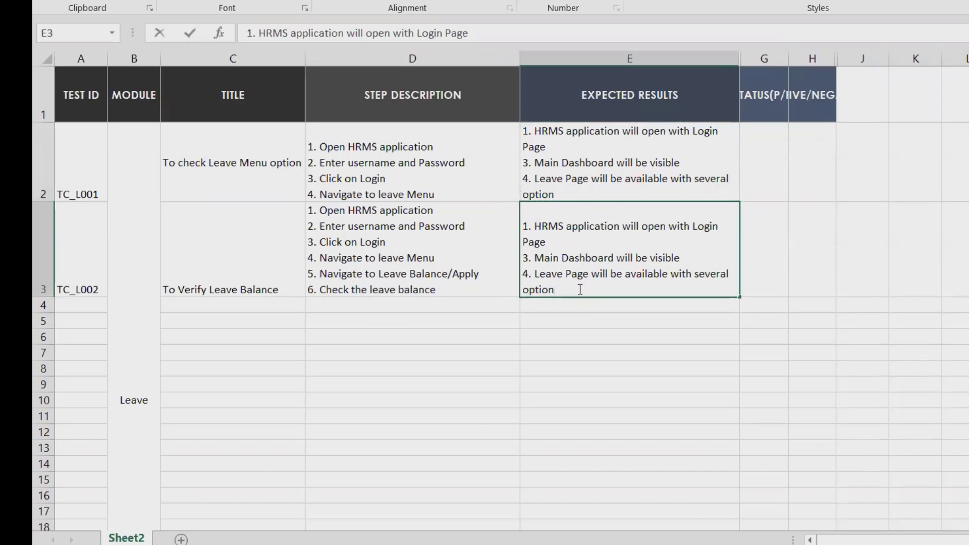
key(alt+Return)
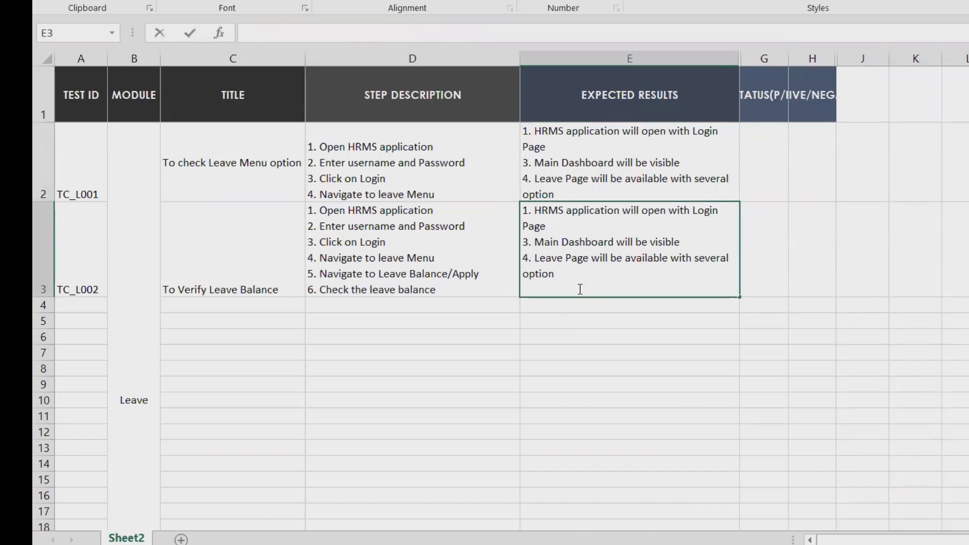
text(5. apply)
key(BackSpace)
key(BackSpace)
key(BackSpace)
key(BackSpace)
key(BackSpace)
key(BackSpace)
text(Apply leave with)
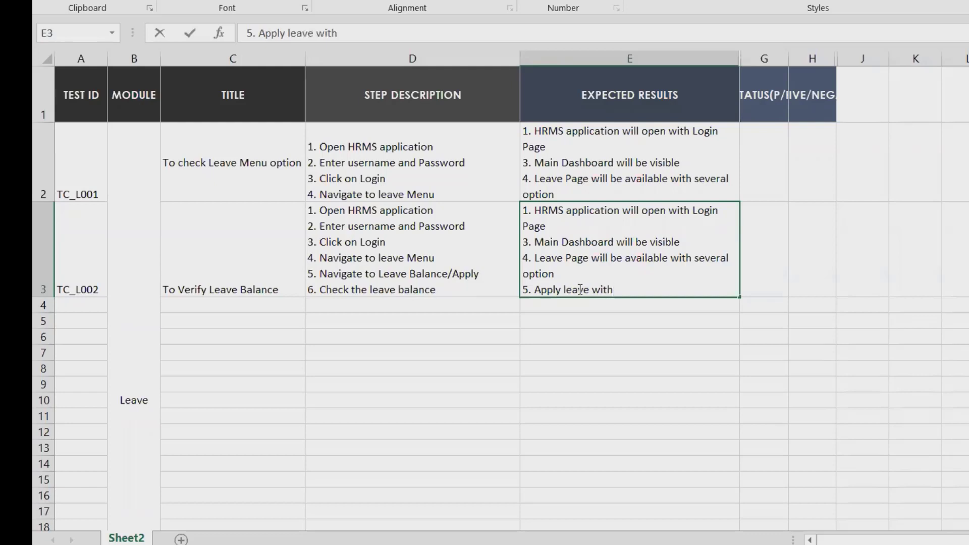
text(calender to se)
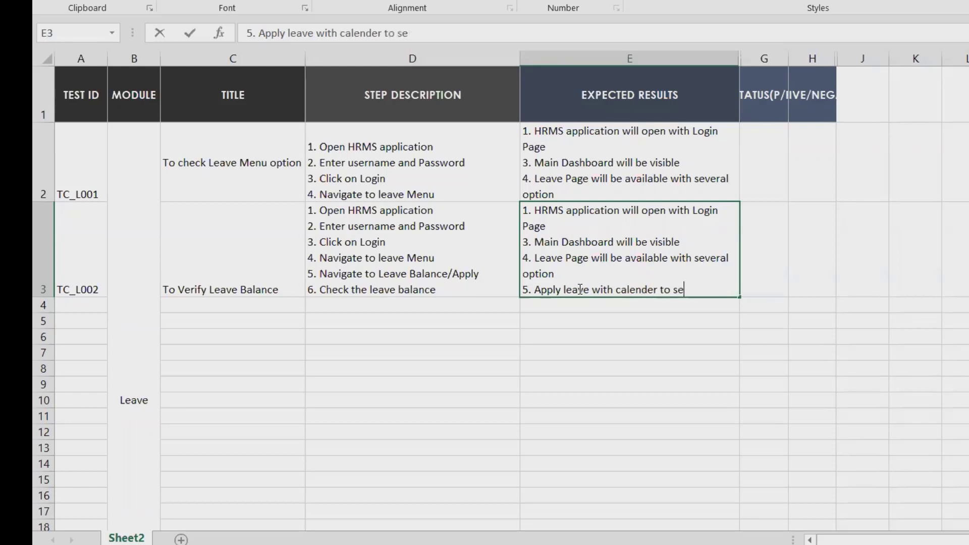
text(lecr)
key(BackSpace)
text(t)
Add line '6. to verife leave different option bucketed' to E3's expected results and commit it.
key(alt+Return)
text(6)
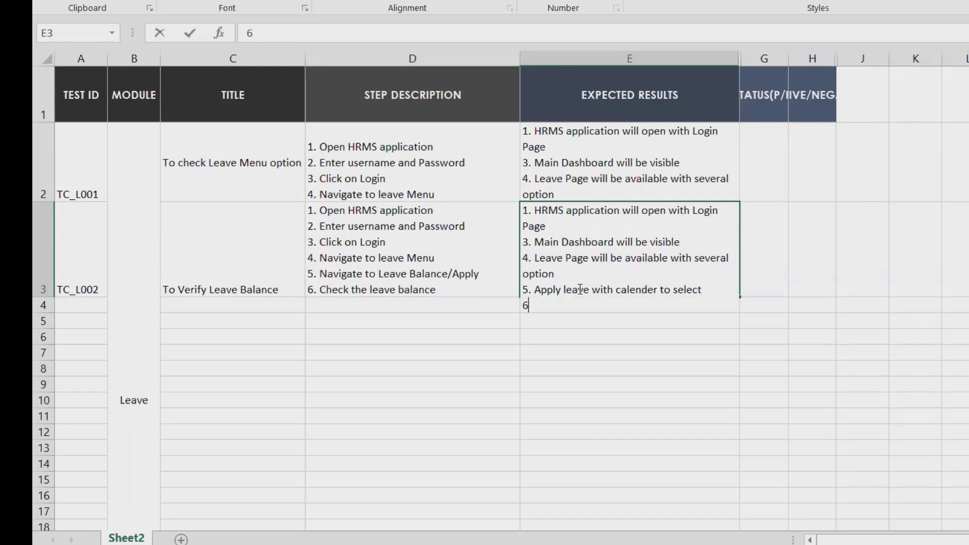
text(. To apply se)
key(BackSpace)
key(BackSpace)
key(BackSpace)
key(BackSpace)
key(BackSpace)
key(BackSpace)
key(BackSpace)
key(BackSpace)
key(BackSpace)
key(BackSpace)
key(BackSpace)
text(to a)
key(BackSpace)
text(verif)
text(e leave )
text(check the )
text(different)
text( the)
key(BackSpace)
key(BackSpace)
key(BackSpace)
key(BackSpace)
key(BackSpace)
key(BackSpace)
key(BackSpace)
key(BackSpace)
key(BackSpace)
key(BackSpace)
key(BackSpace)
key(BackSpace)
key(BackSpace)
key(BackSpace)
key(BackSpace)
key(BackSpace)
key(BackSpace)
key(BackSpace)
key(BackSpace)
key(BackSpace)
key(BackSpace)
key(BackSpace)
text(di)
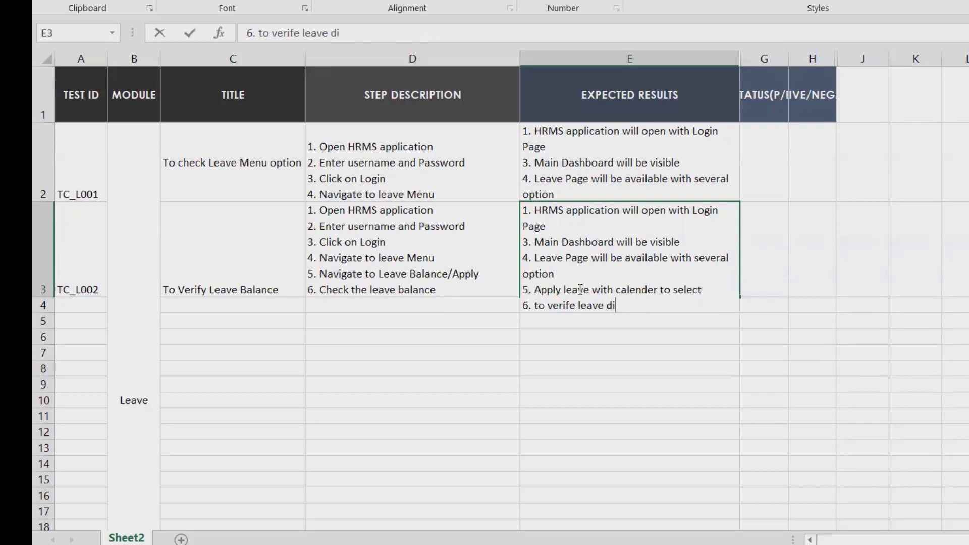
text(fferent op)
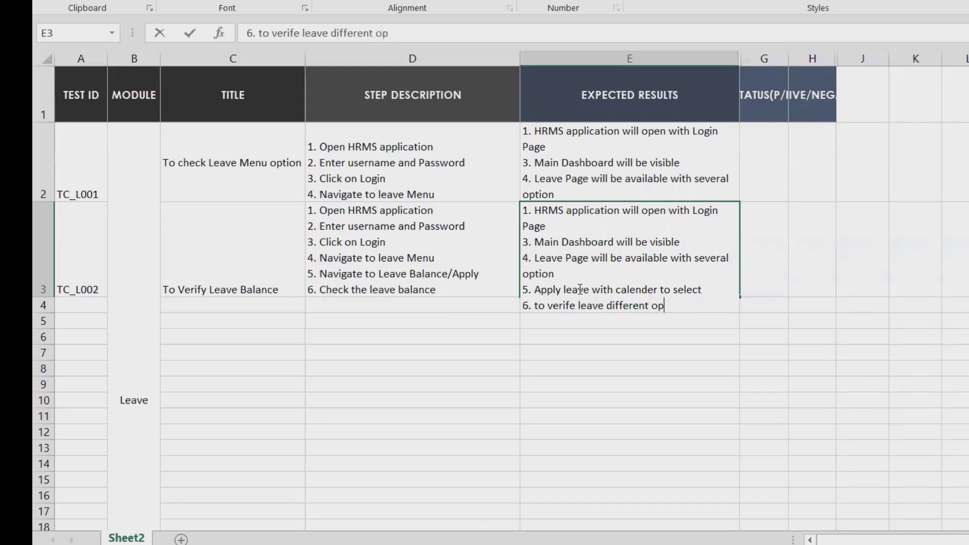
text(tion with)
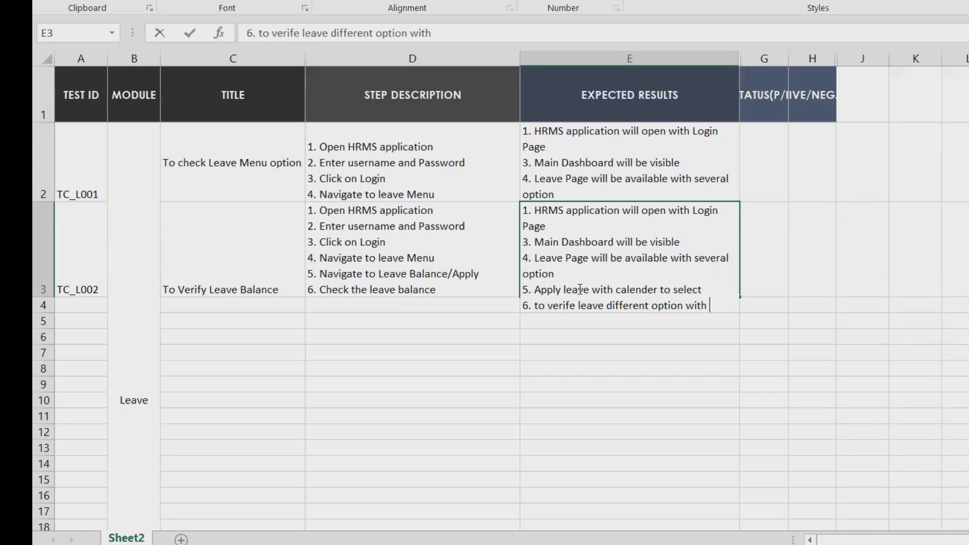
key(BackSpace)
key(BackSpace)
key(BackSpace)
key(BackSpace)
key(BackSpace)
text(bucketed)
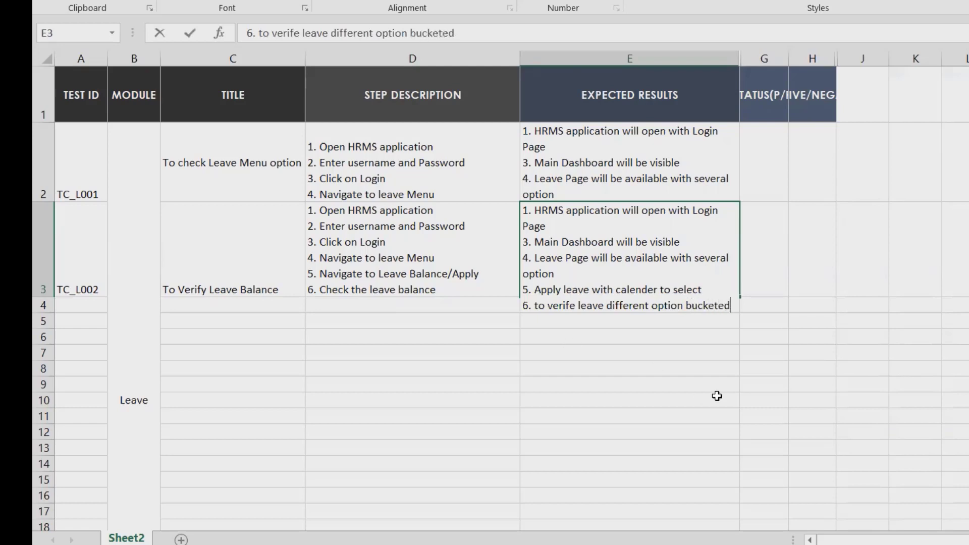
click(714, 396)
Middle-align the 'To Verify Leave Balance' title in C3 with Alt+H, A, M.
click(259, 285)
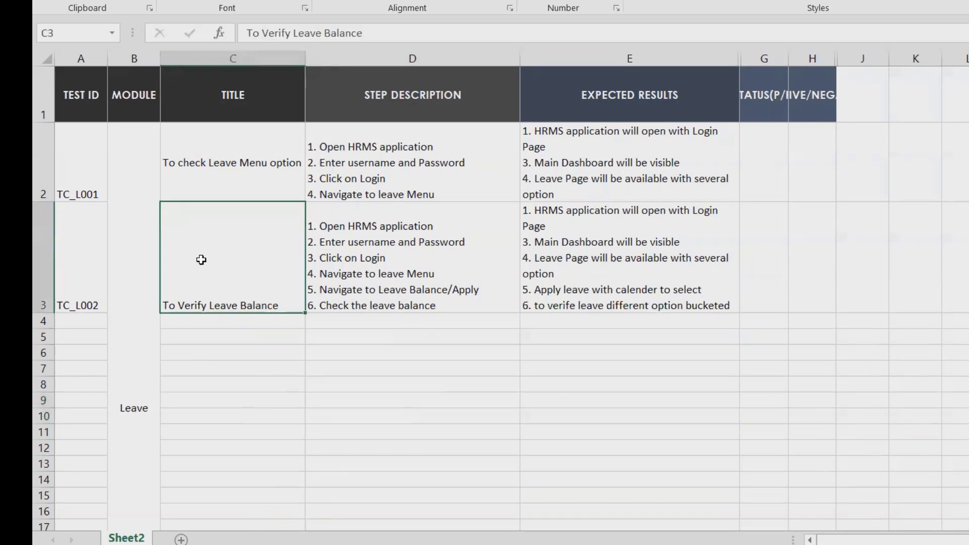
key(alt+h)
key(a)
key(m)
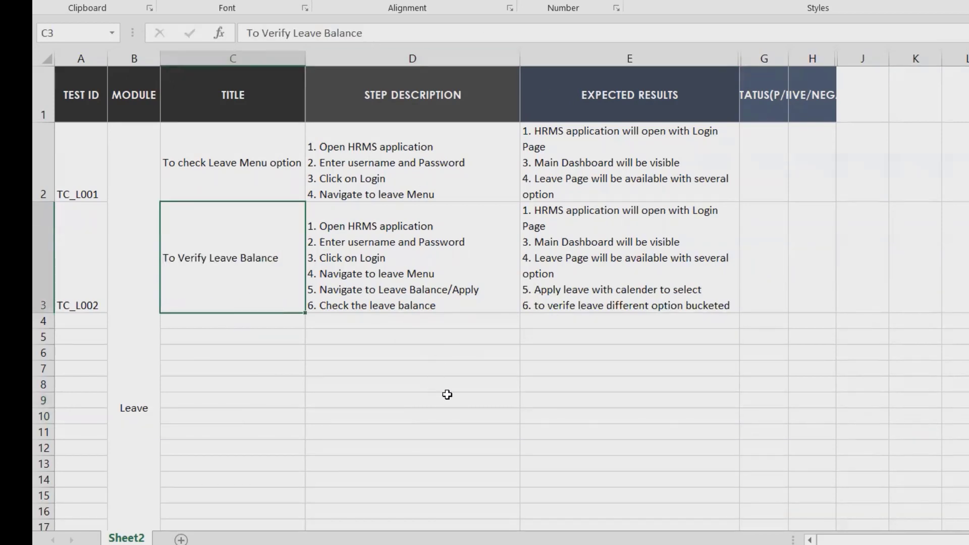
click(409, 371)
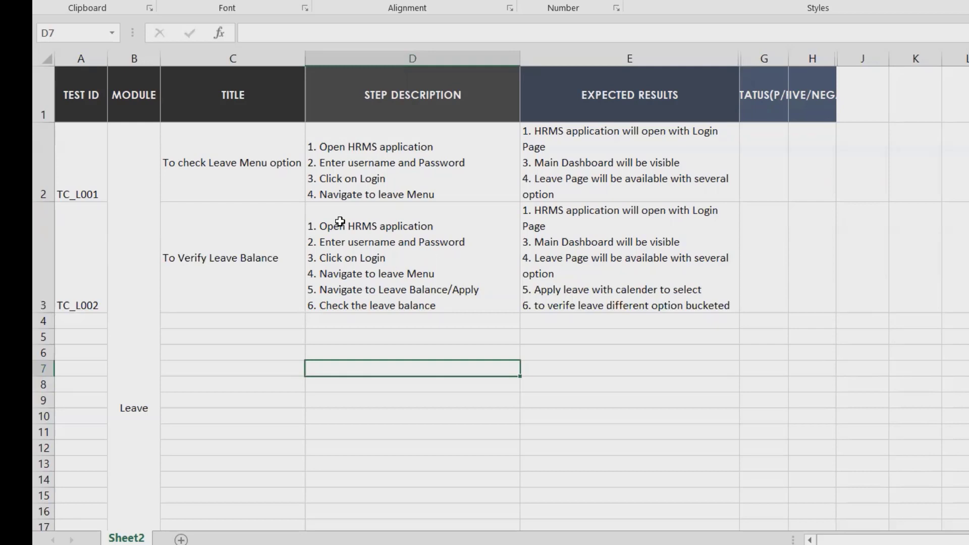
Copy the row 3 test ID into row 4's test ID cell.
click(205, 320)
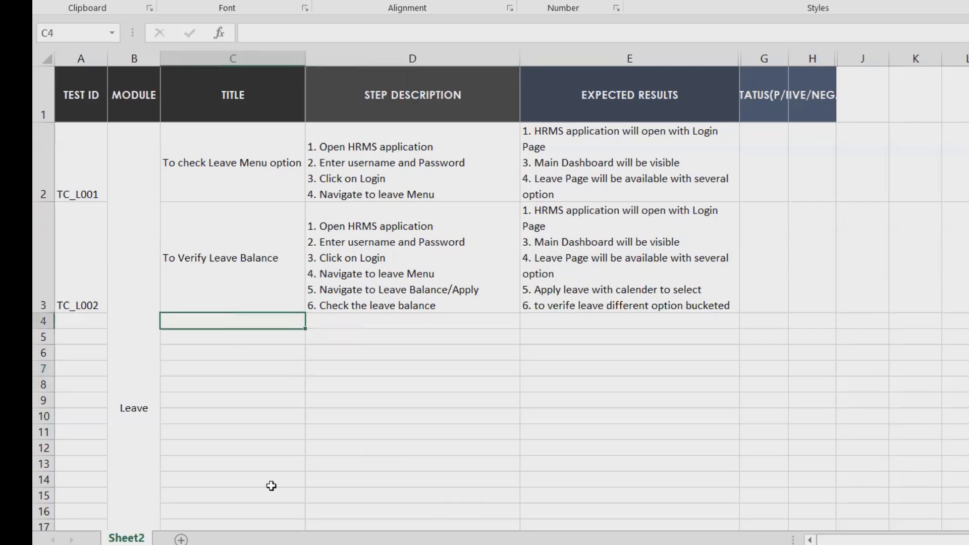
click(79, 303)
key(ctrl+c)
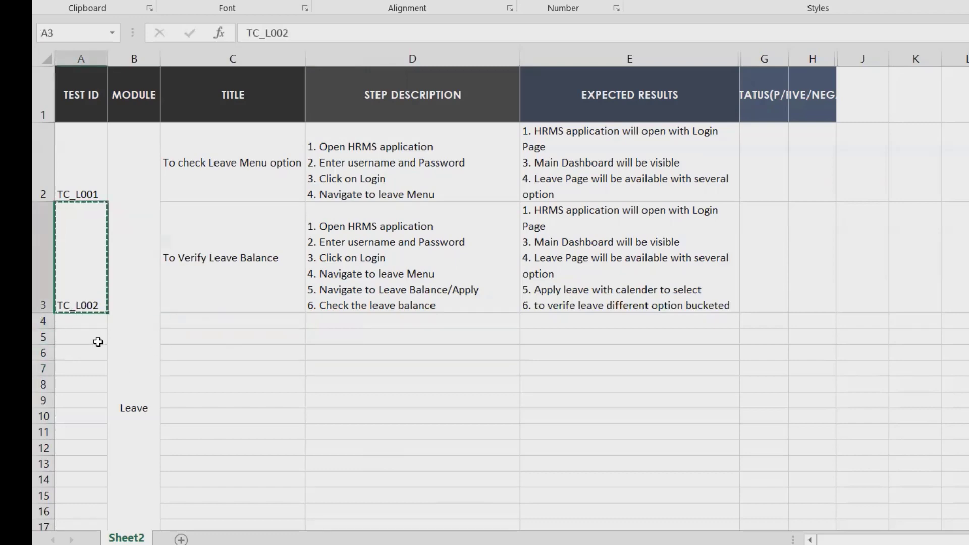
click(78, 323)
key(ctrl+v)
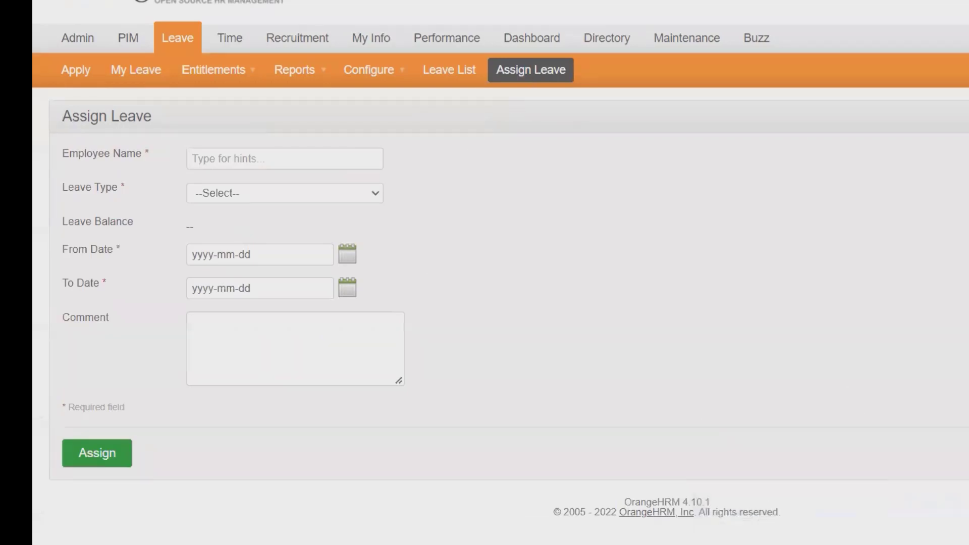
Enter the title 'To Verify Assign Leave' in C4.
key(alt+Tab)
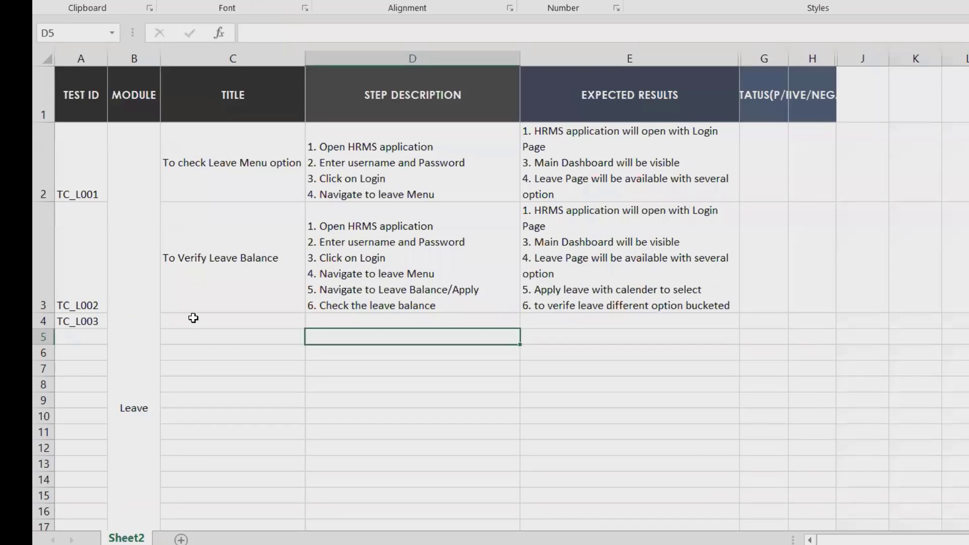
click(188, 319)
text(To )
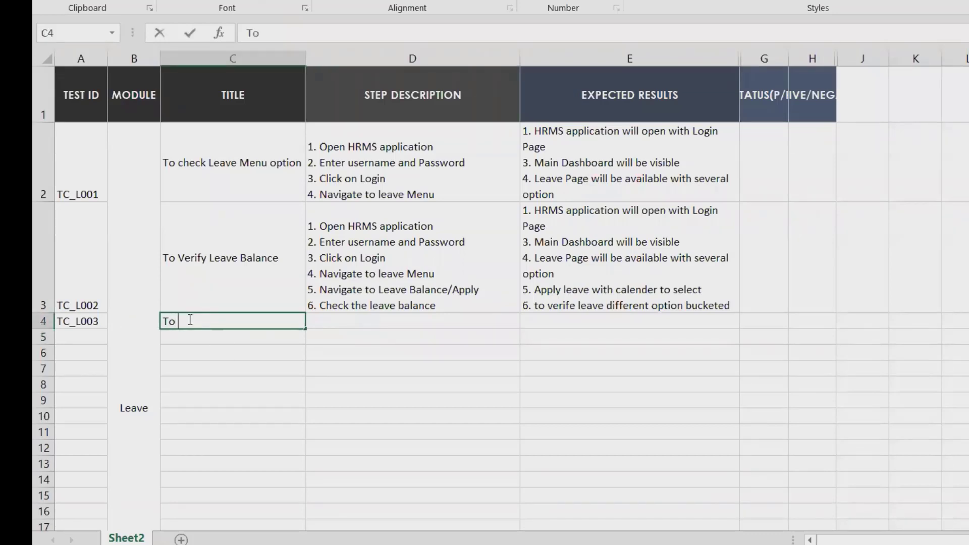
text(Verify )
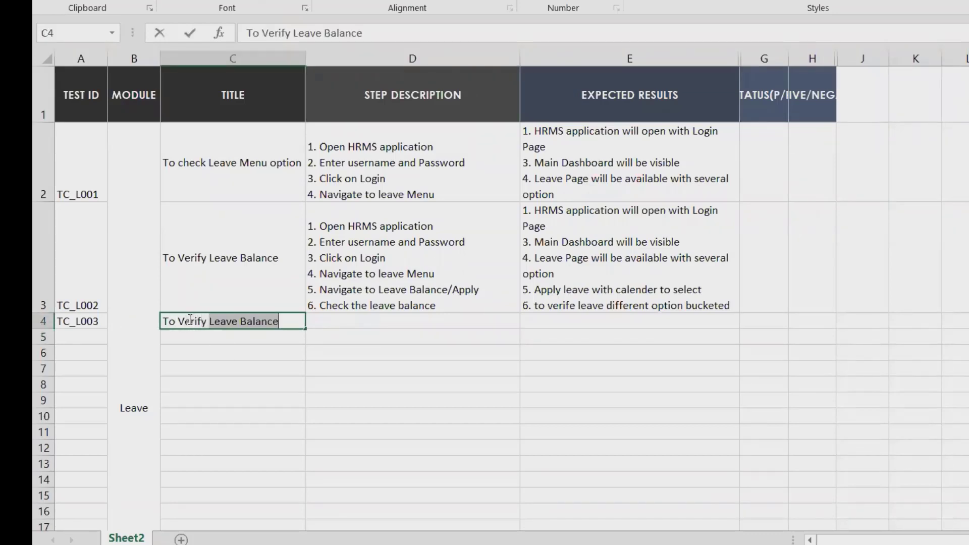
text(Assign)
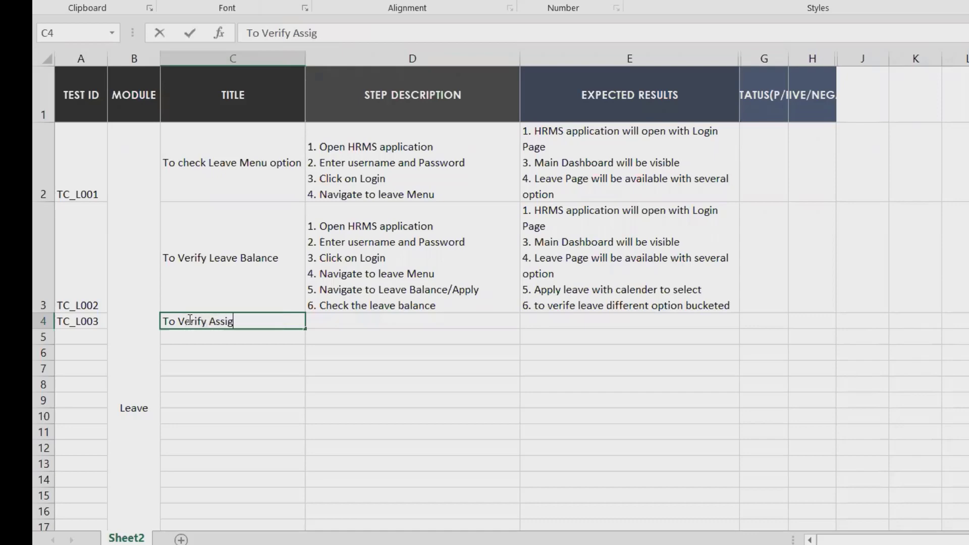
text( Leave)
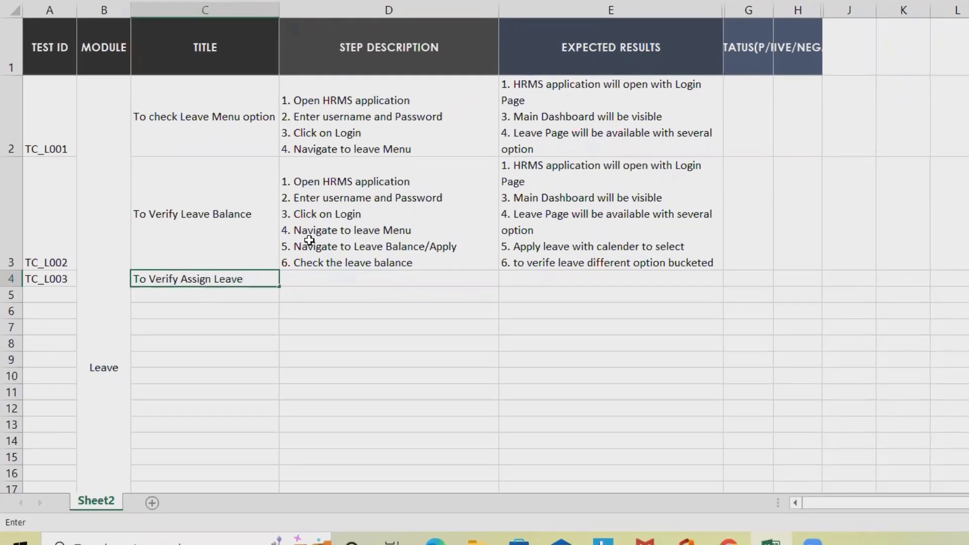
click(361, 247)
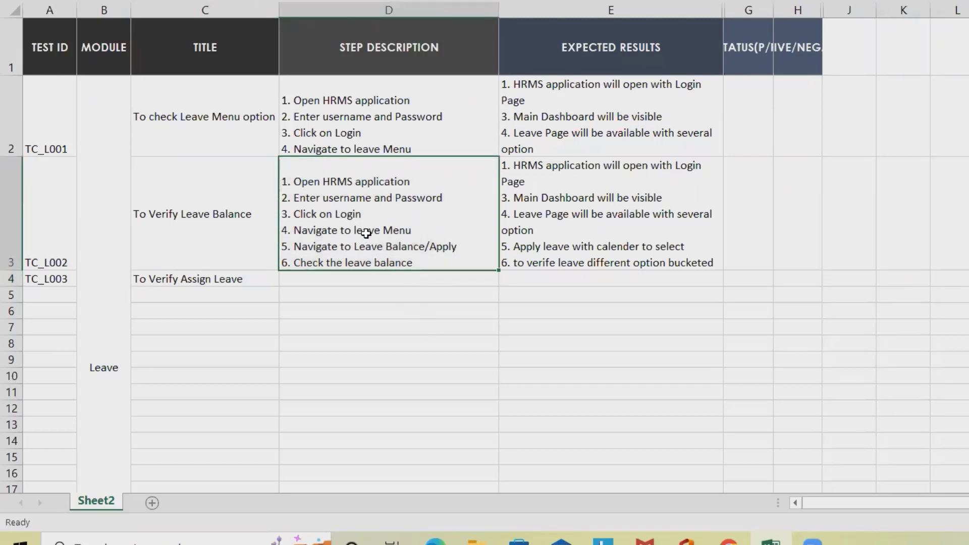
Copy steps 4–6 of TC_L002's description from D3 into cell D4.
double_click(328, 229)
drag(282, 230, 456, 264)
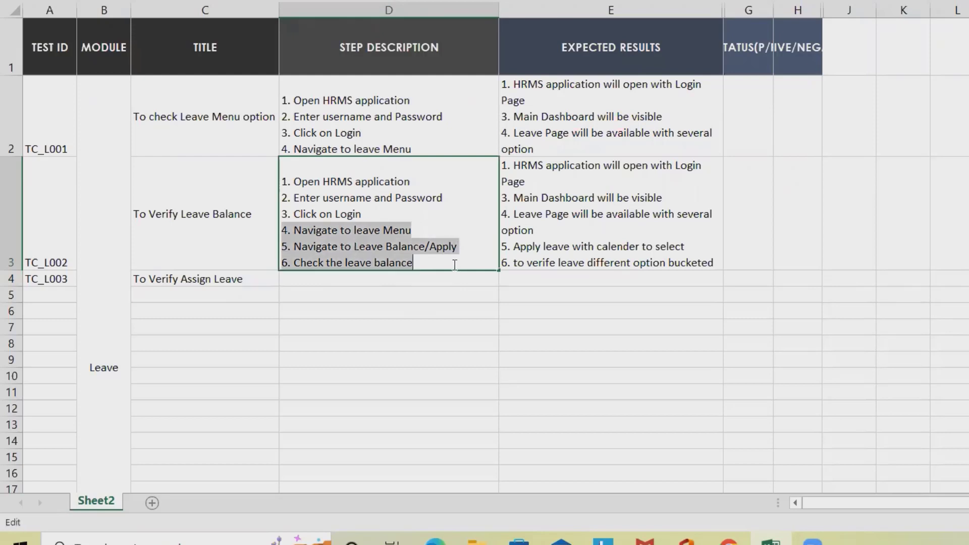
click(337, 285)
key(ctrl+v)
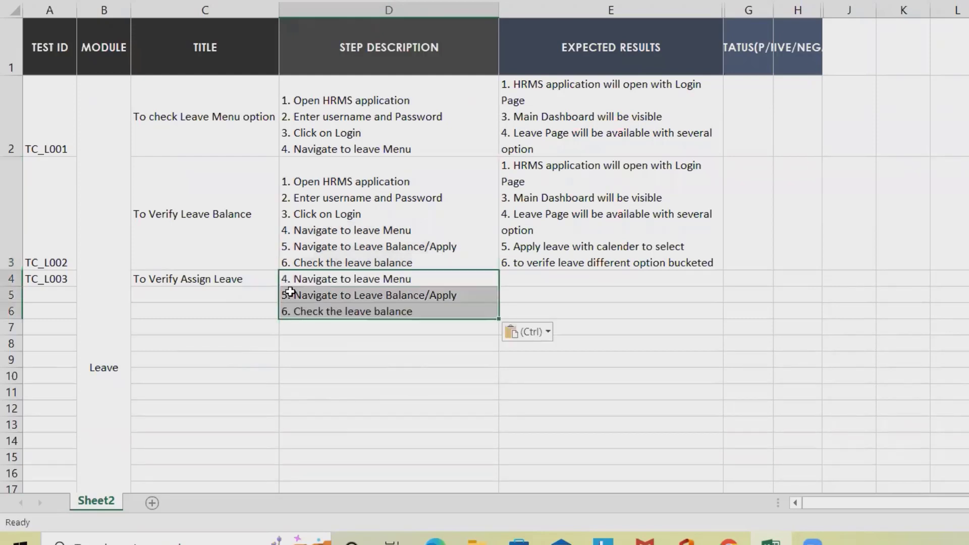
click(379, 375)
double_click(358, 265)
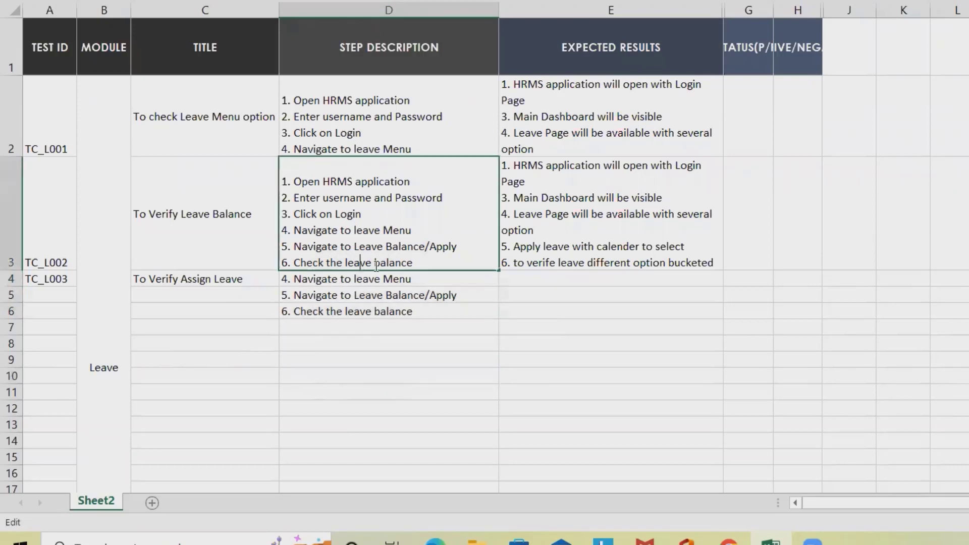
drag(414, 263, 273, 234)
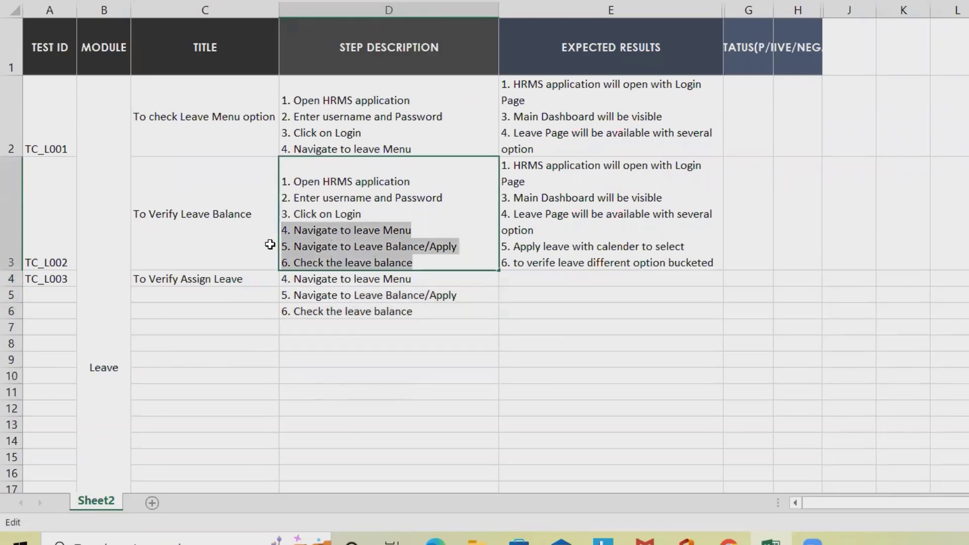
click(377, 279)
double_click(377, 280)
drag(430, 276, 306, 292)
key(ctrl+v)
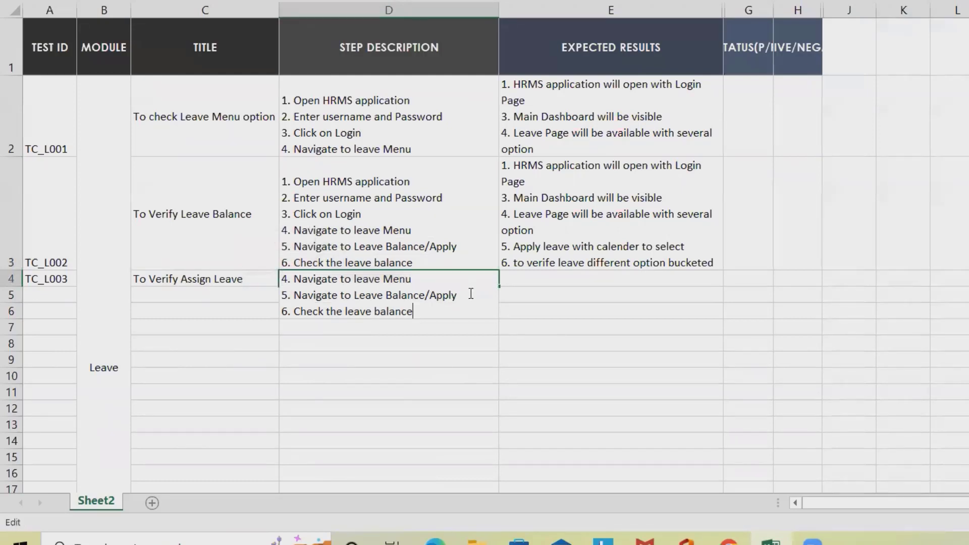
key(Return)
Insert an empty first line at the top of D4's text.
click(318, 304)
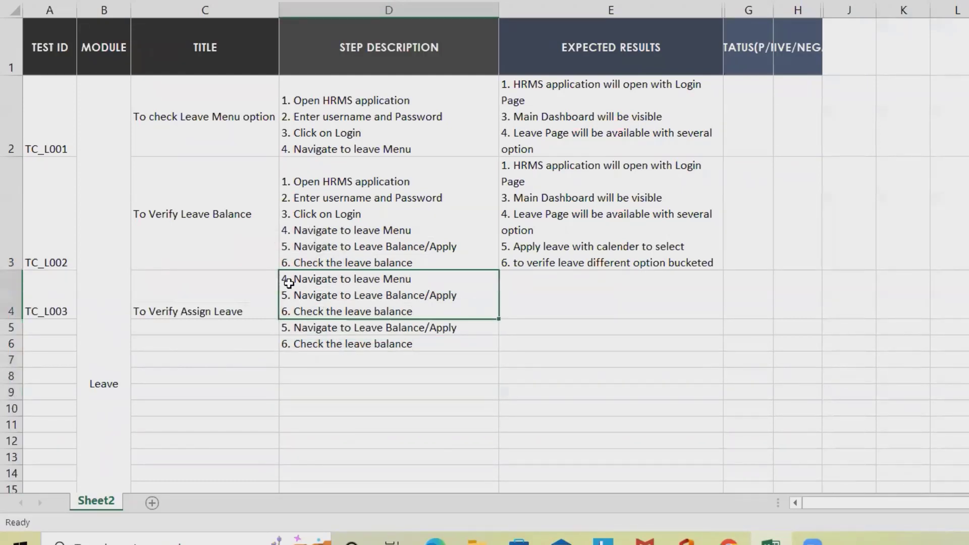
double_click(284, 279)
key(alt+Return)
click(389, 280)
Add '1. Post Login', renumber the next steps 2 and 3, and make step 3 'Select Assign Leave'.
text(1. )
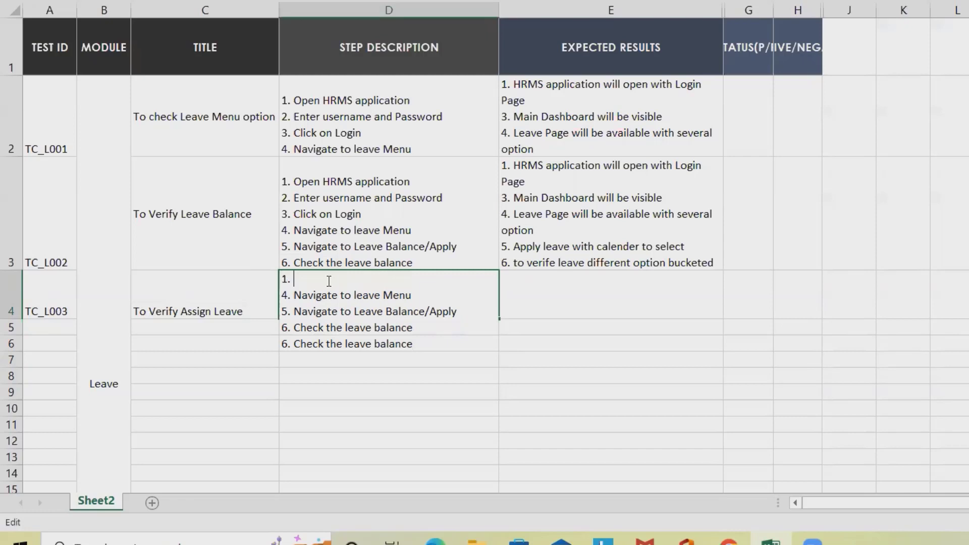
text(Post Login)
drag(294, 296, 313, 309)
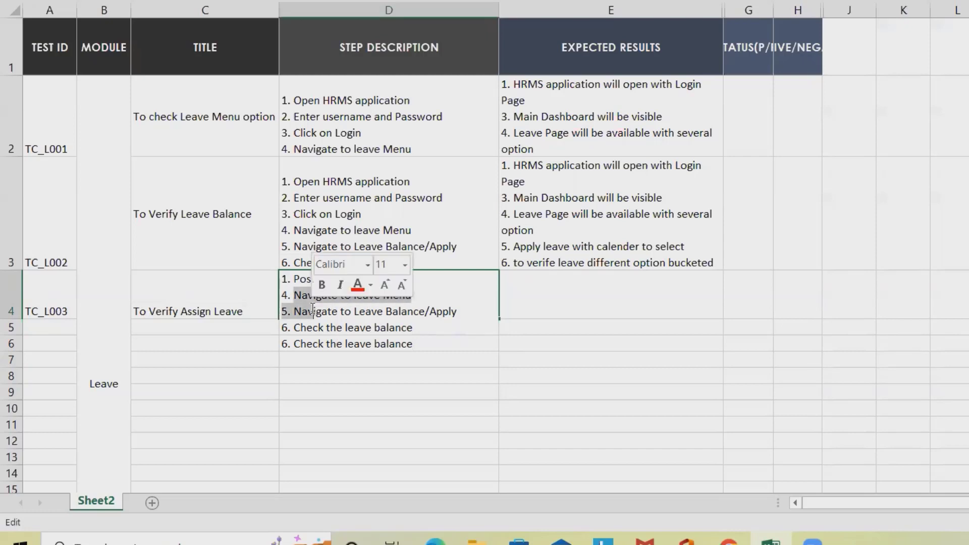
click(286, 295)
key(BackSpace)
text(2)
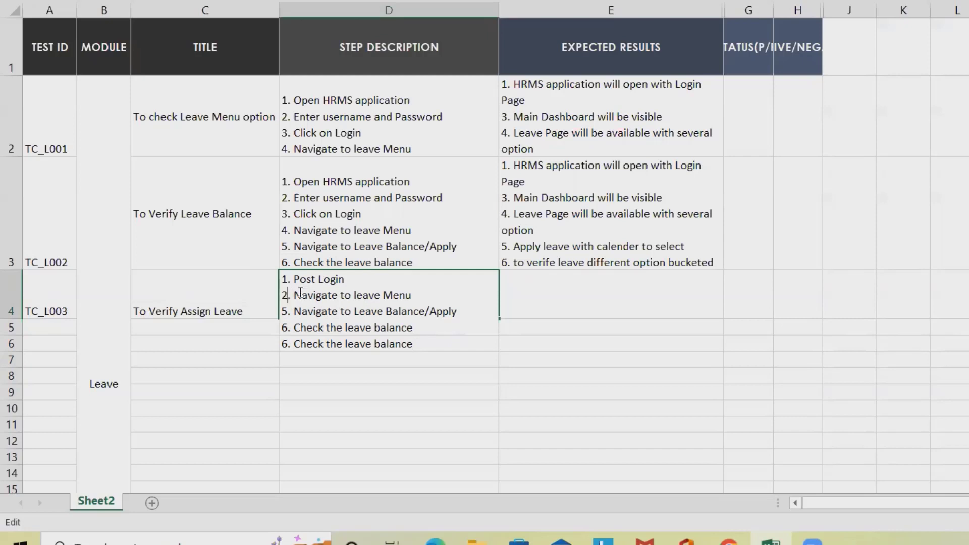
click(287, 311)
key(BackSpace)
text(3)
drag(355, 312, 456, 313)
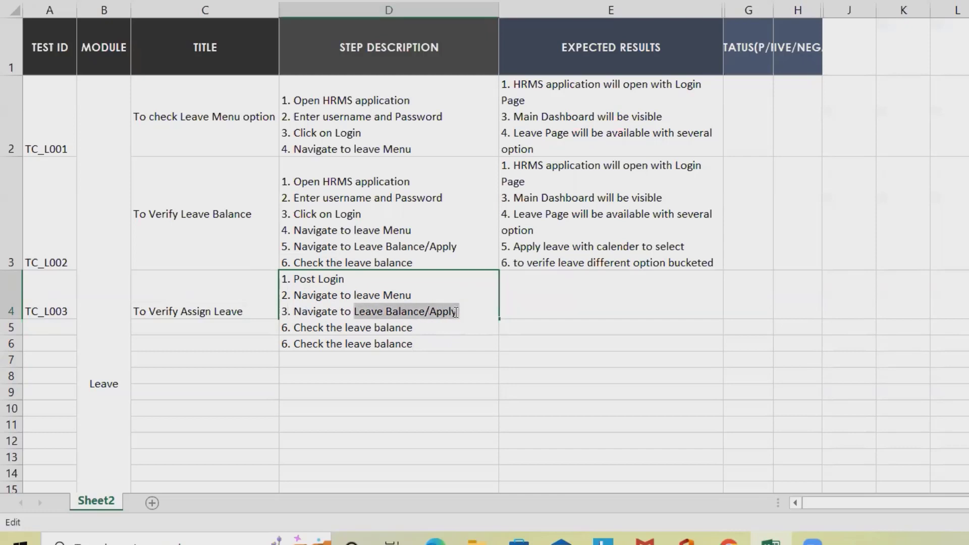
key(BackSpace)
key(BackSpace)
key(BackSpace)
key(BackSpace)
key(BackSpace)
key(BackSpace)
key(BackSpace)
key(BackSpace)
key(BackSpace)
key(BackSpace)
key(BackSpace)
key(BackSpace)
key(BackSpace)
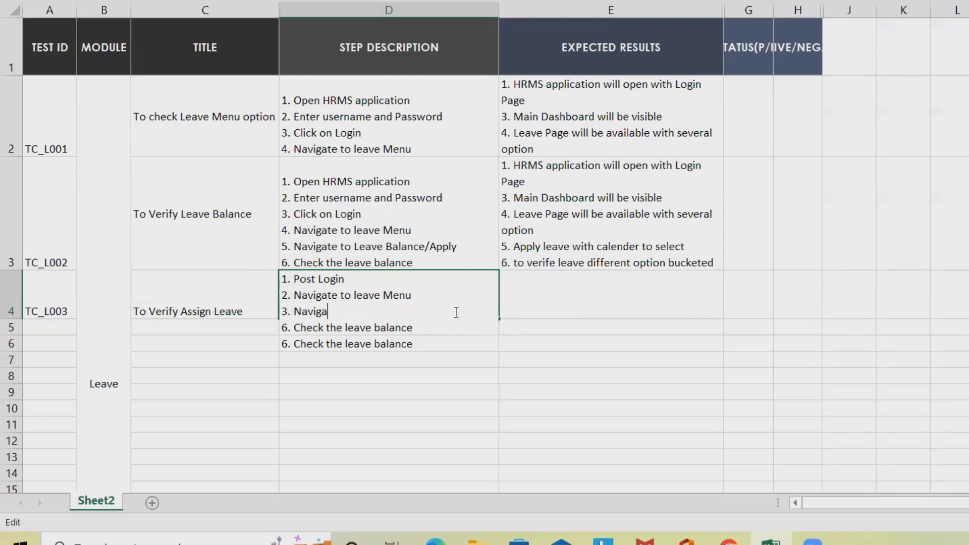
text(Select Assign Leave)
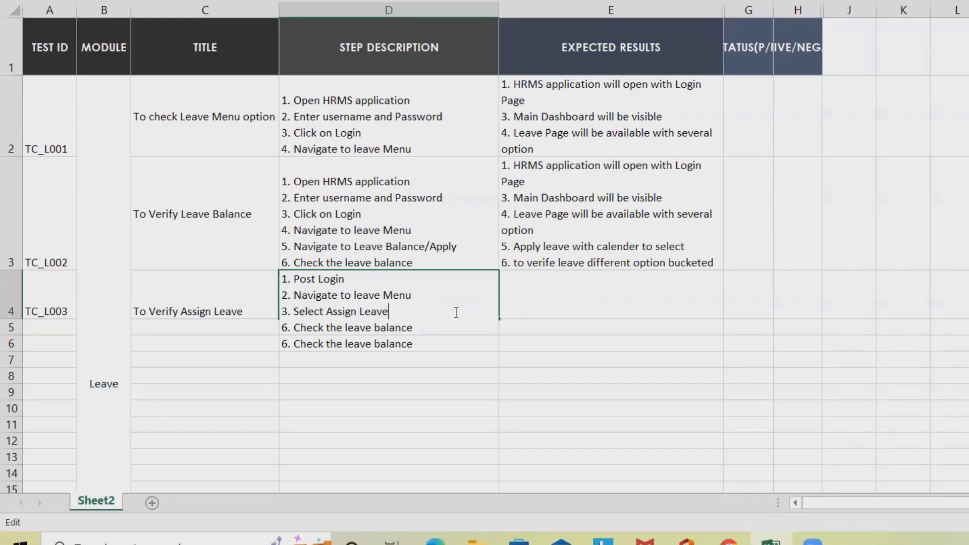
Renumber 'Check the leave balance' to step 4, then switch to OrangeHRM's Assign Leave page.
click(367, 406)
click(338, 315)
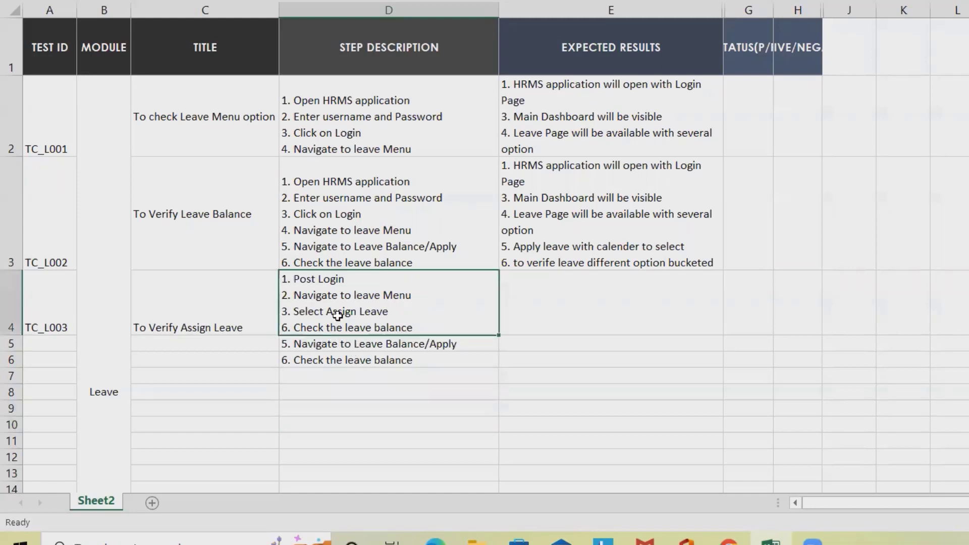
drag(299, 329, 430, 330)
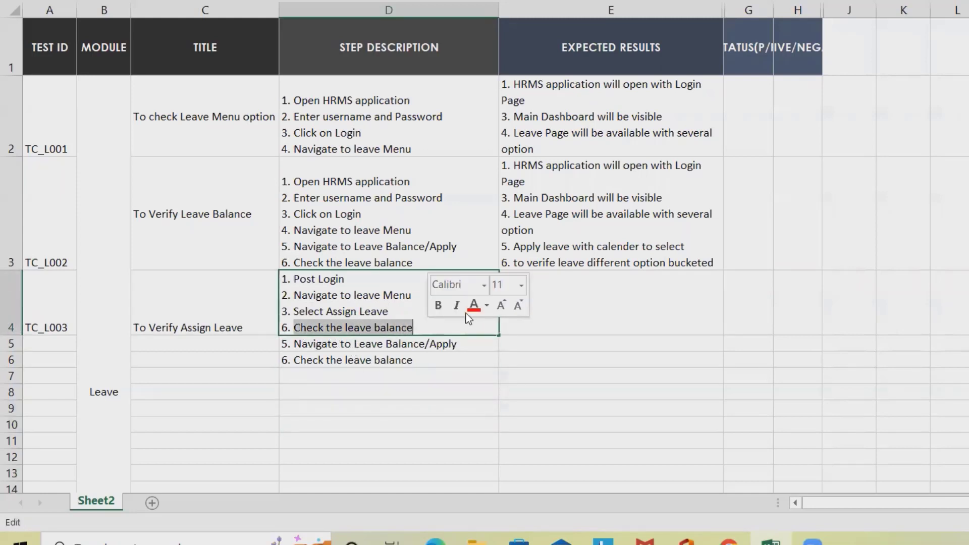
click(287, 329)
key(BackSpace)
text(4)
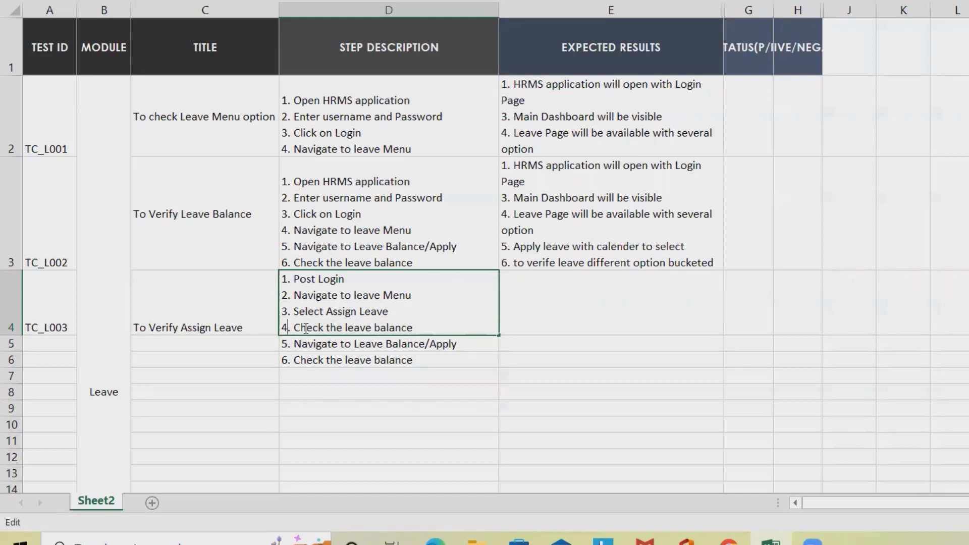
click(728, 538)
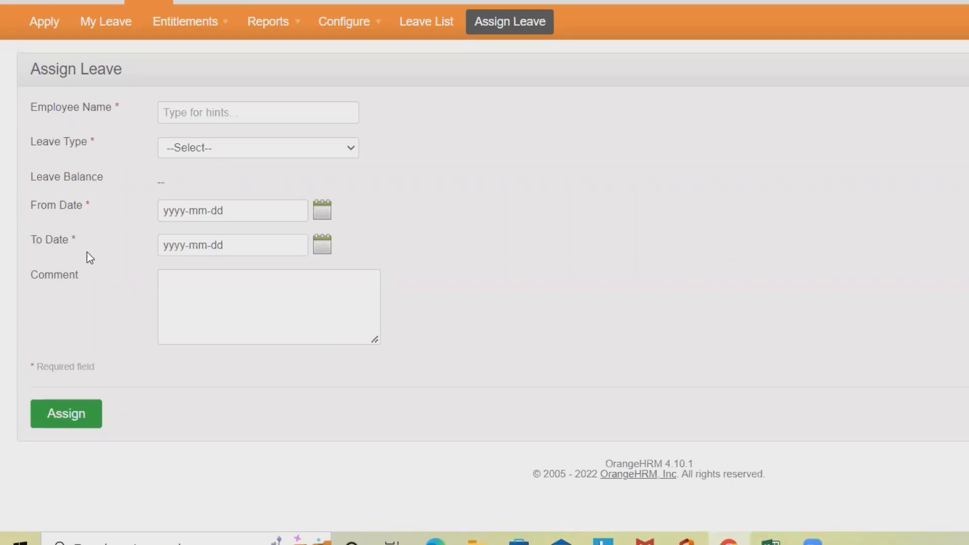
Review the Assign Leave form's field labels in OrangeHRM.
drag(76, 277, 42, 113)
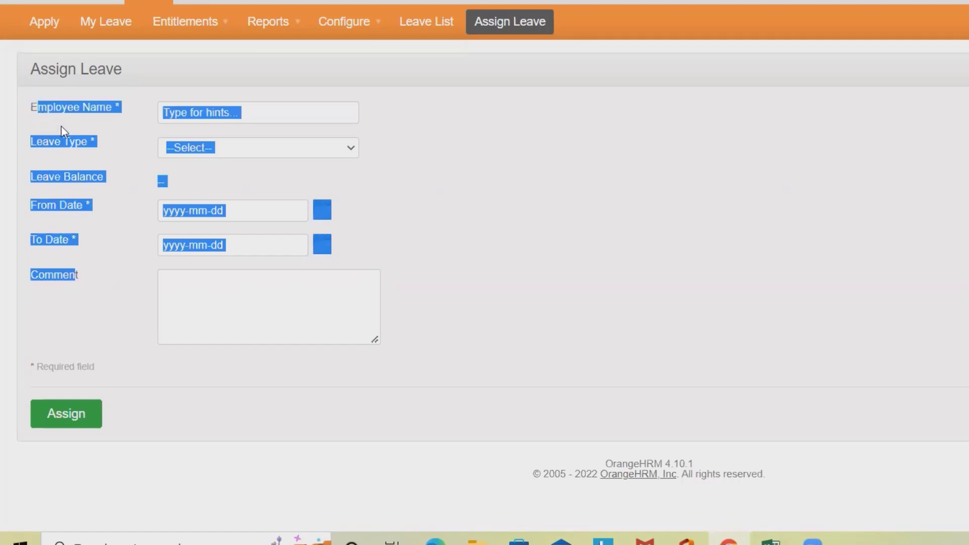
click(32, 108)
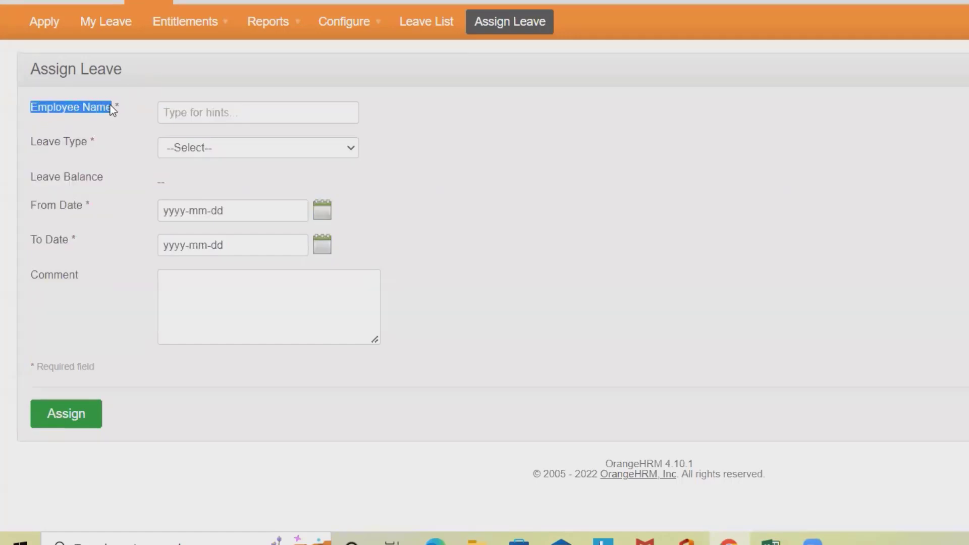
Replace D4's old fifth line with '5. Enter the details (Employee Name, Leave Type, From Date, To Date and optional field'.
click(771, 540)
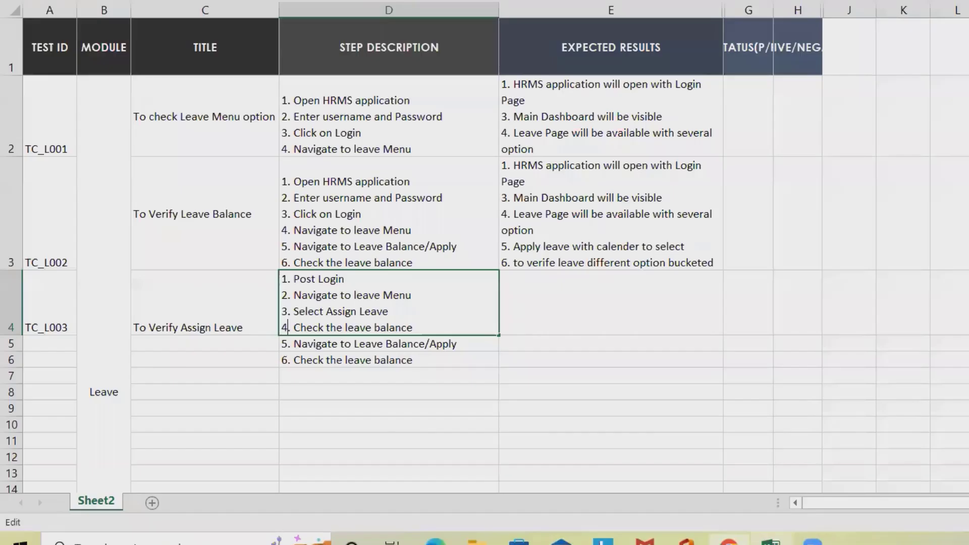
click(425, 324)
key(Down)
key(End)
key(shift+Home)
key(BackSpace)
text(5.)
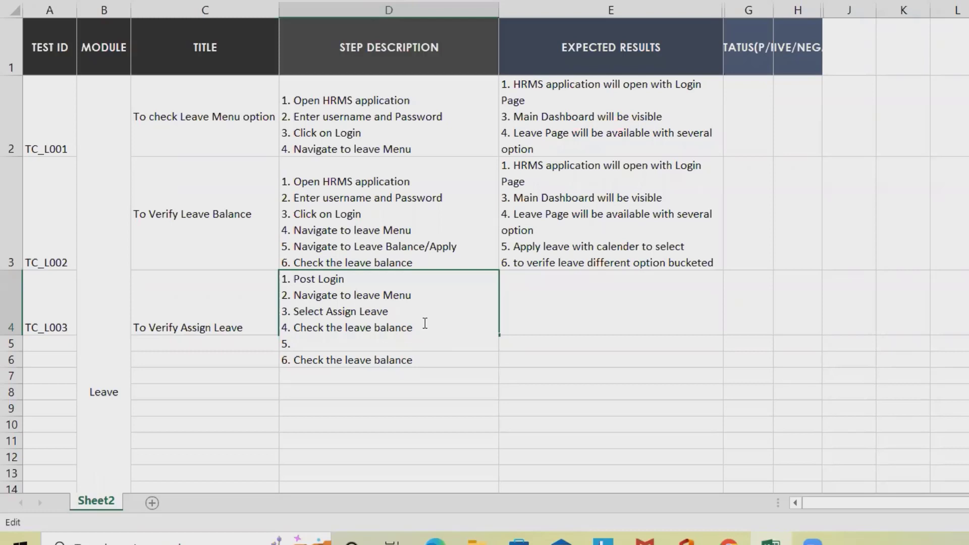
text( Enter the details )
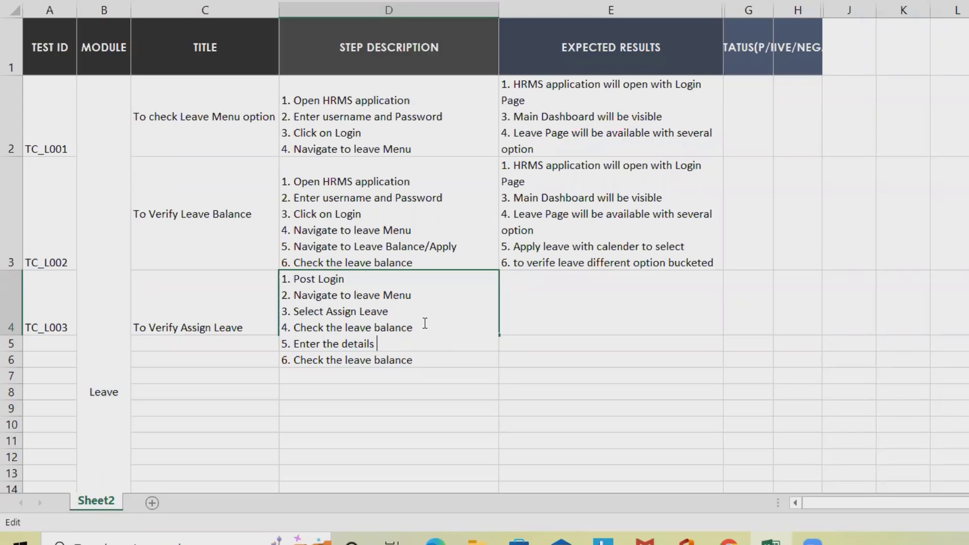
text((Employee Name,)
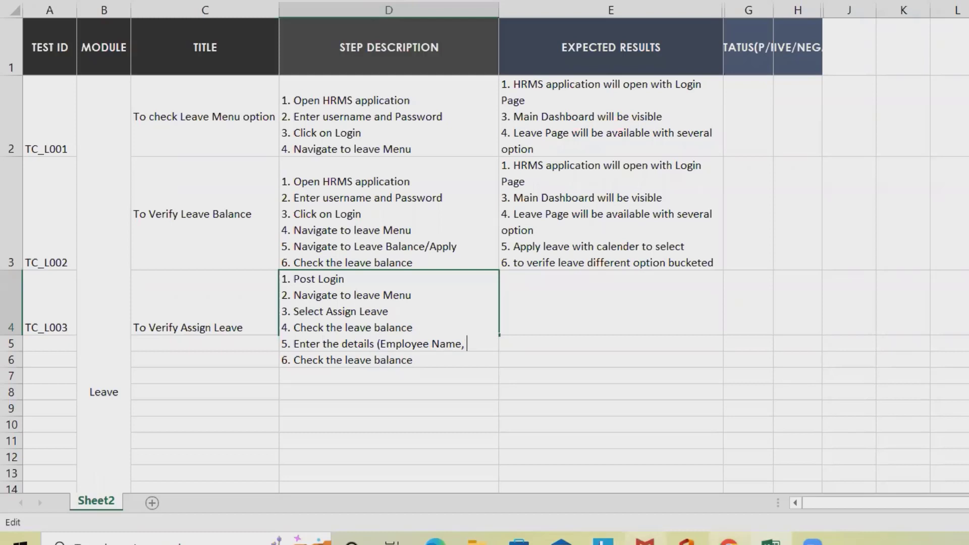
click(729, 541)
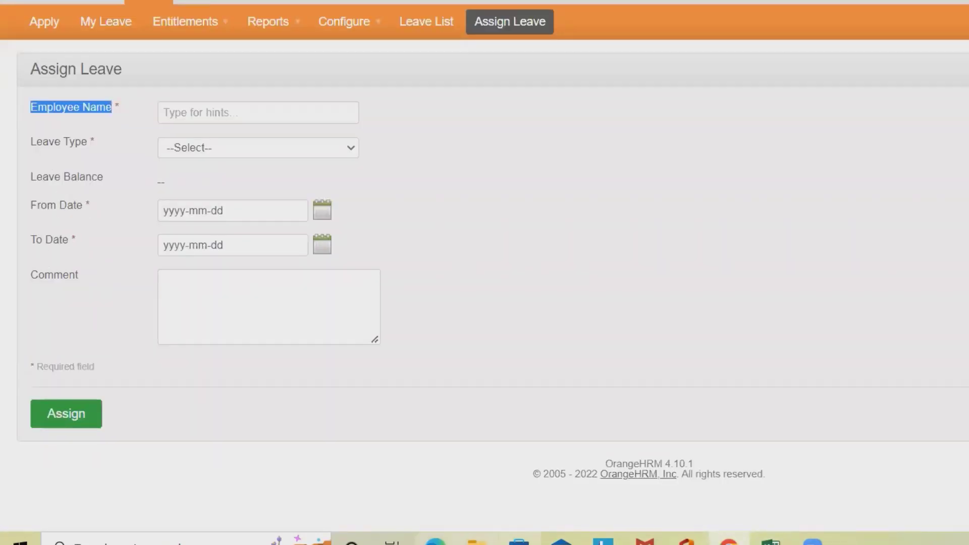
key(alt+Tab)
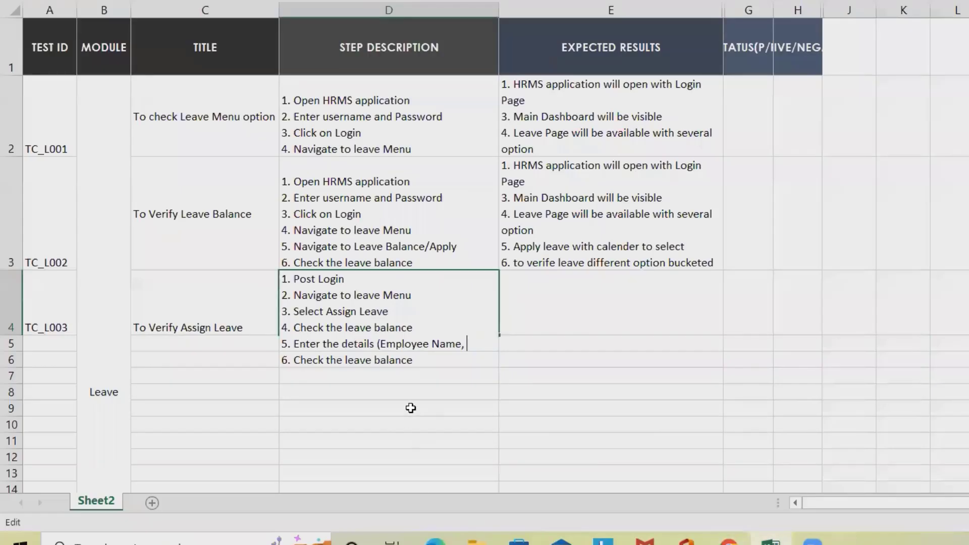
text(Leave Type, From D)
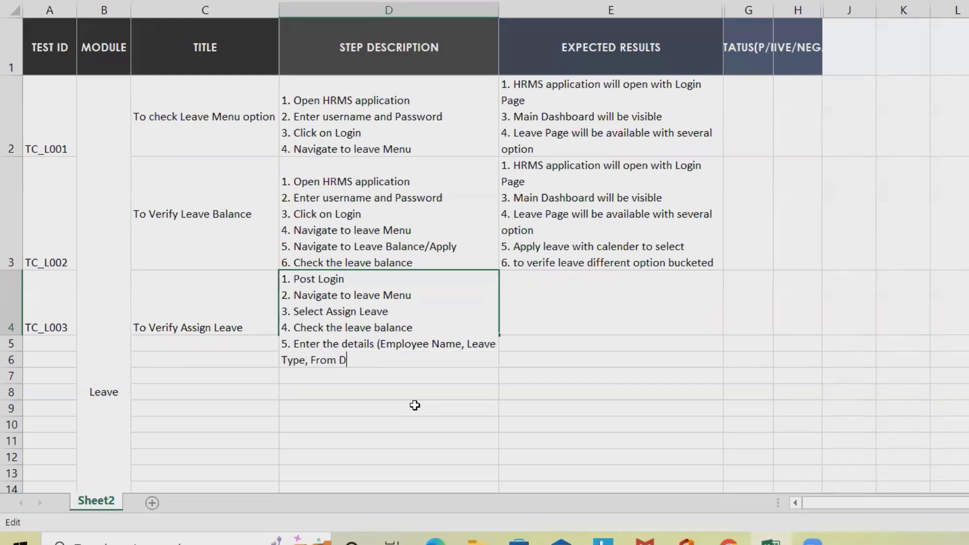
text(ate, To Date and op)
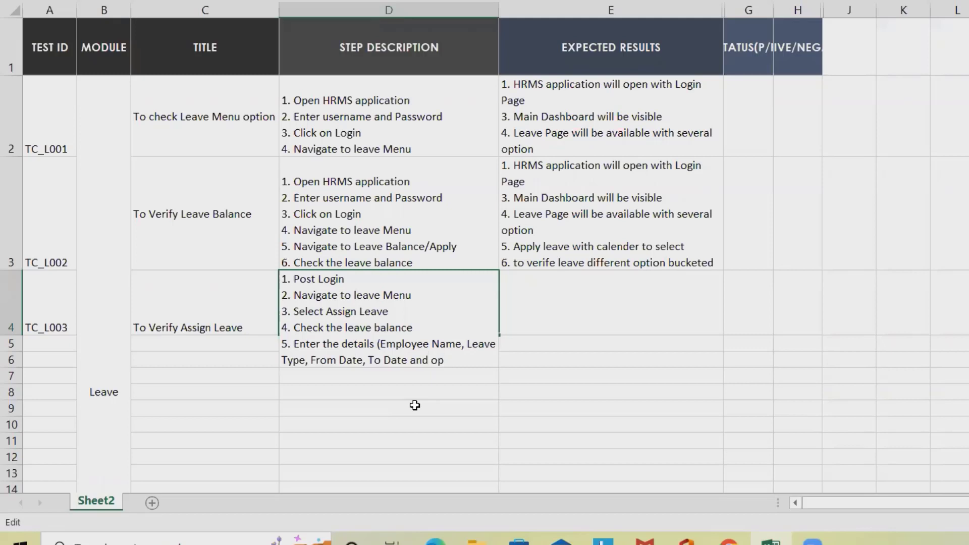
text(tional field)
Clear the leftover step text from cells D5 and D6.
drag(419, 402, 404, 423)
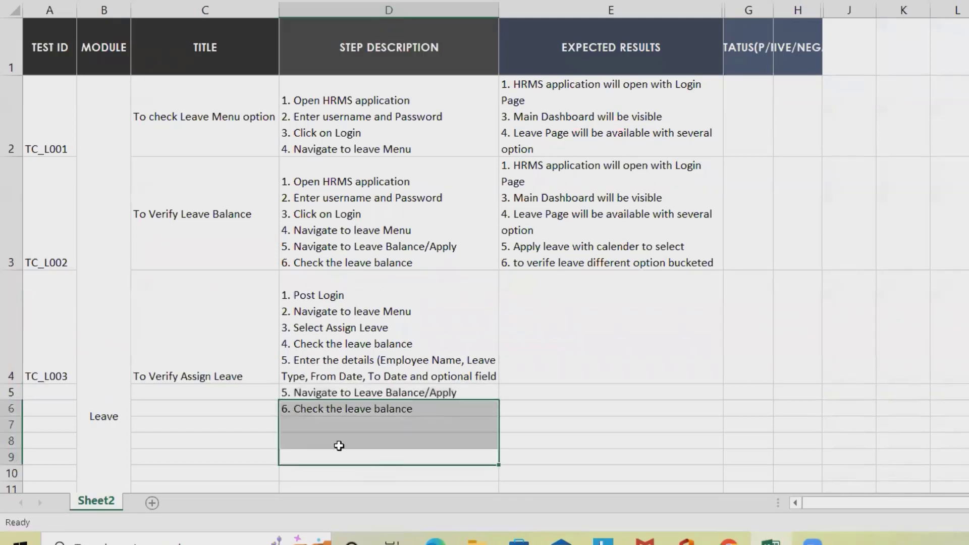
click(328, 391)
drag(374, 392, 374, 411)
key(Delete)
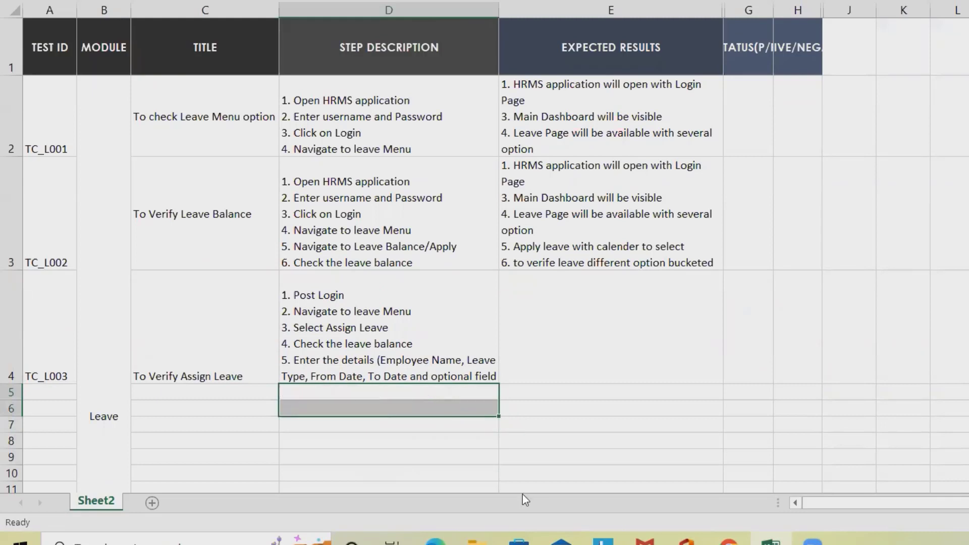
Append '6. Select assign' as the sixth step in D4's description.
click(729, 540)
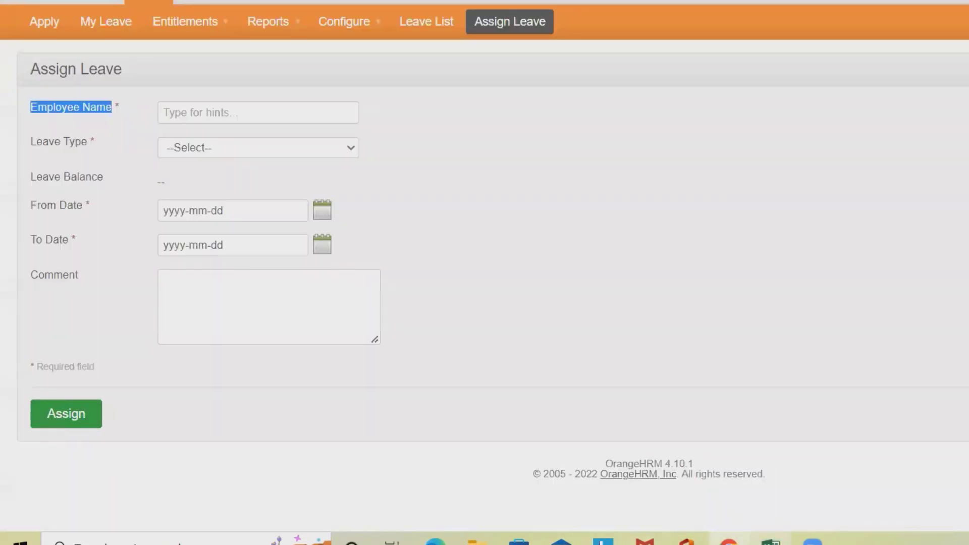
click(771, 540)
key(alt+Return)
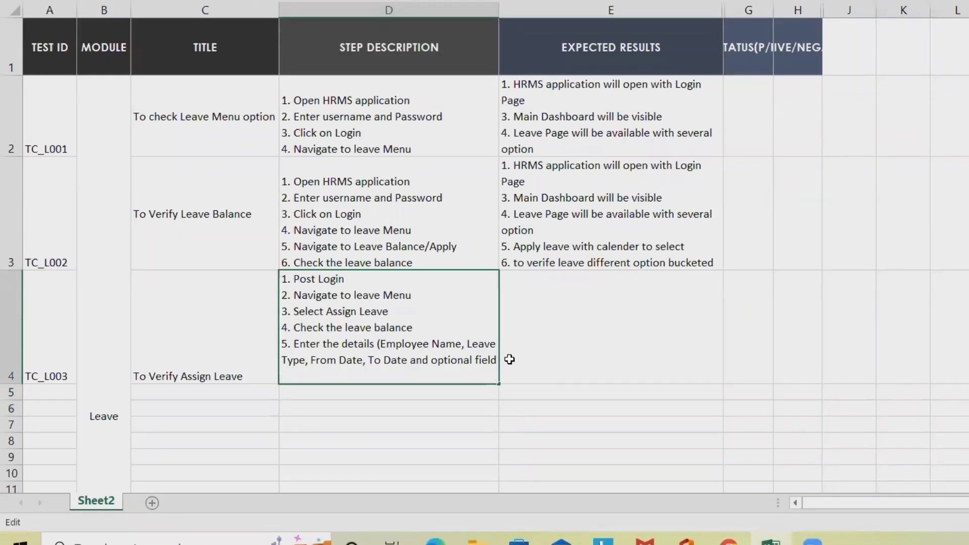
text(6. Select assign)
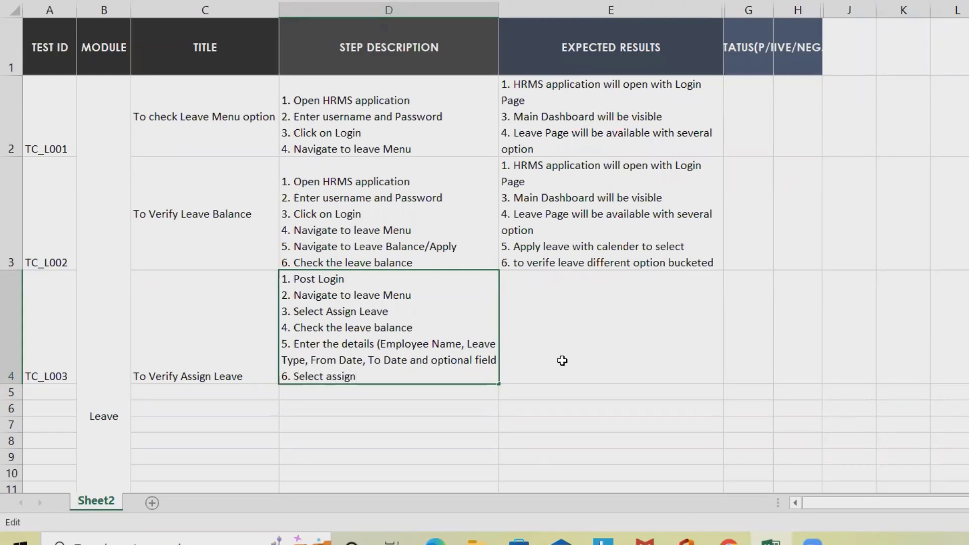
click(509, 360)
click(419, 318)
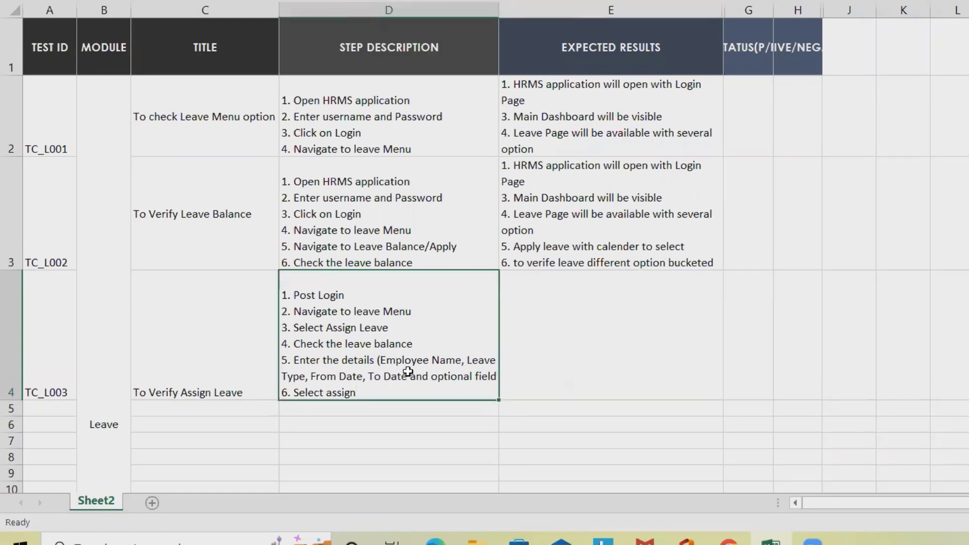
click(570, 351)
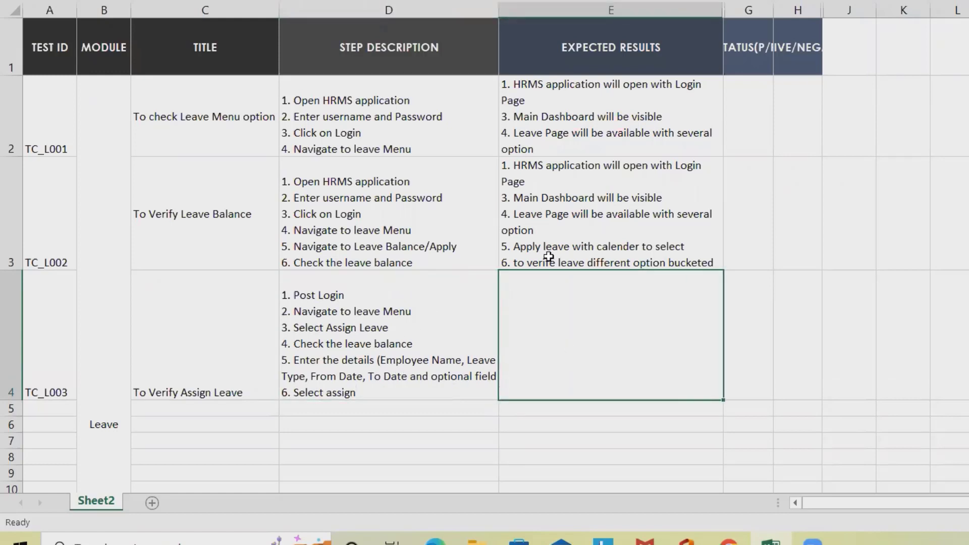
Paste D4's Assign Leave steps into cell E4 as a starting point for the expected results.
click(354, 359)
double_click(297, 296)
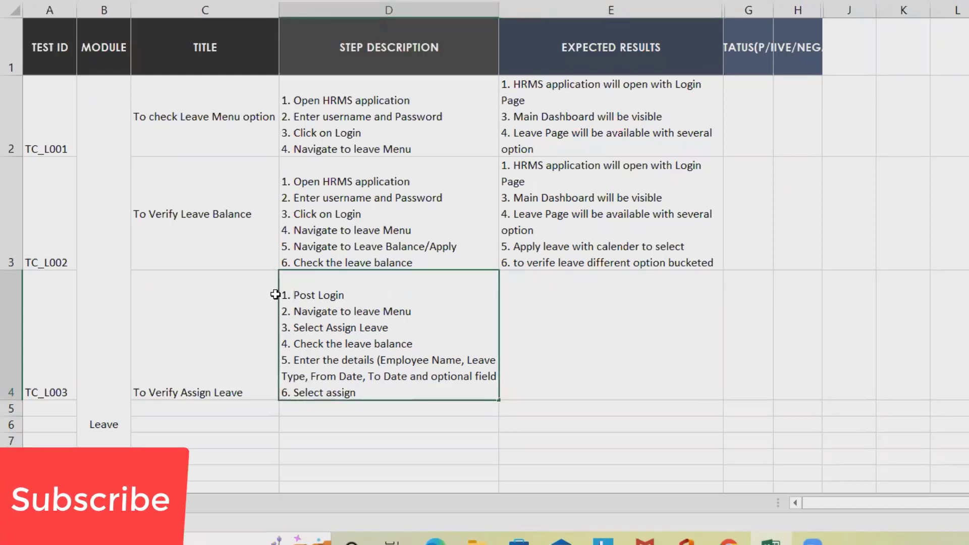
drag(290, 302, 339, 391)
key(ctrl+c)
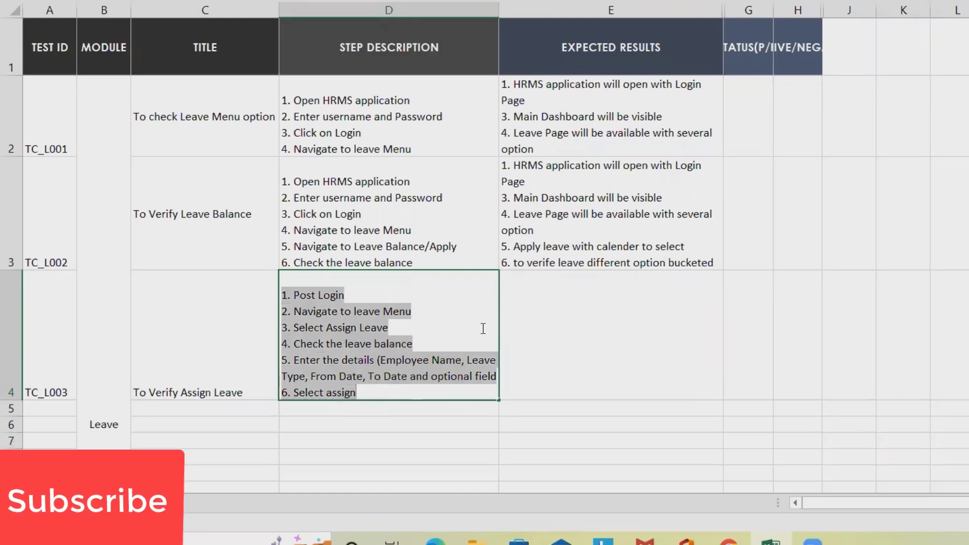
click(565, 291)
key(ctrl+v)
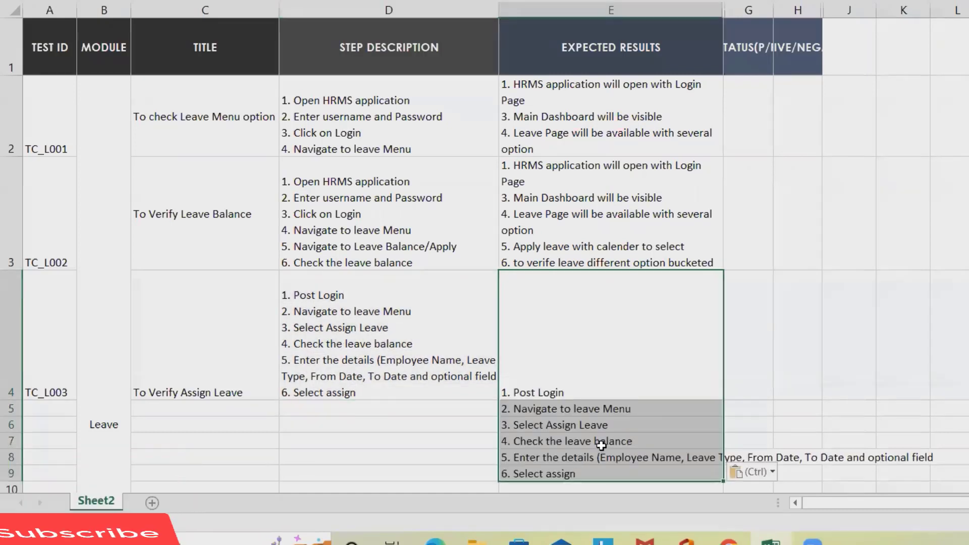
key(ctrl+z)
double_click(537, 289)
key(ctrl+v)
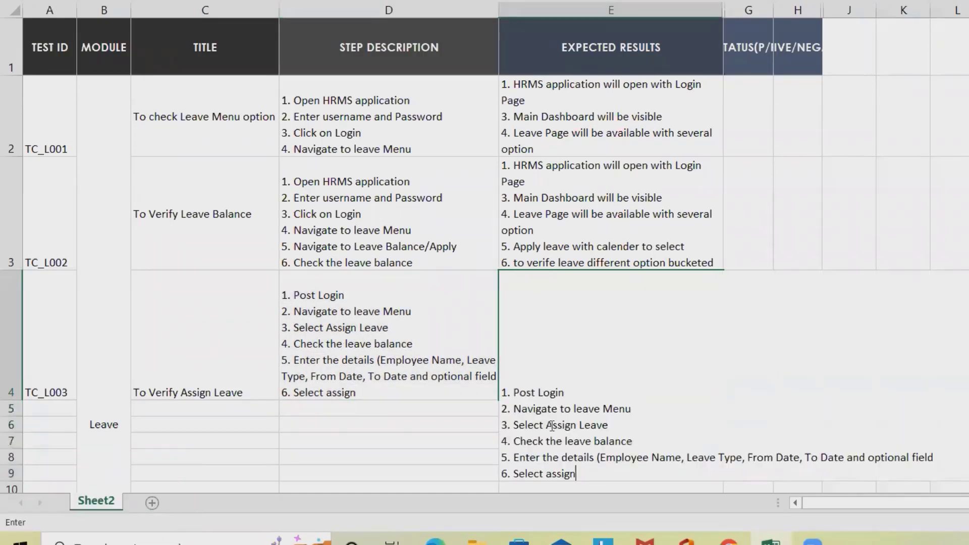
click(463, 429)
Rewrite E4's first three lines as 'Login Successfully', 'Leave Page will appear', 'Will have all the details for assigmen'.
click(516, 294)
double_click(516, 295)
drag(514, 295, 612, 293)
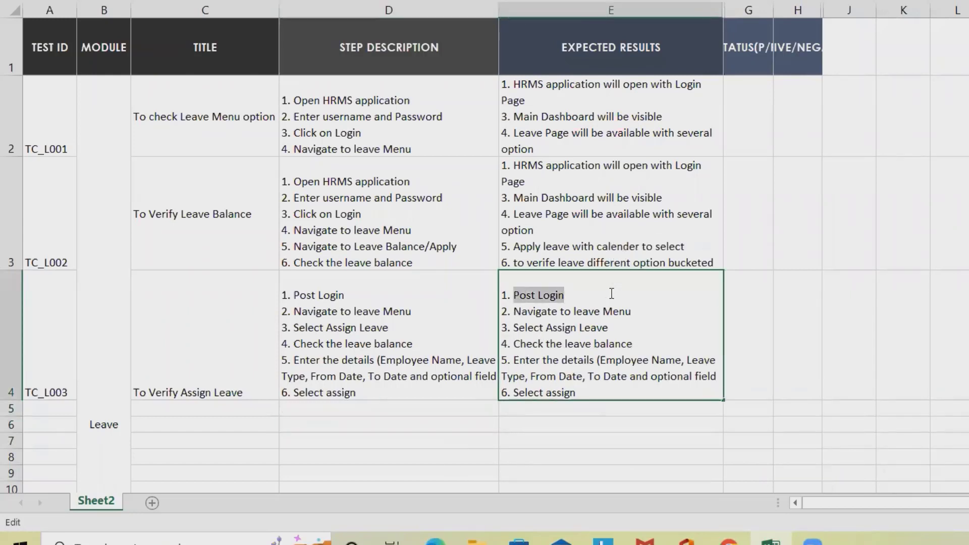
text(Login S)
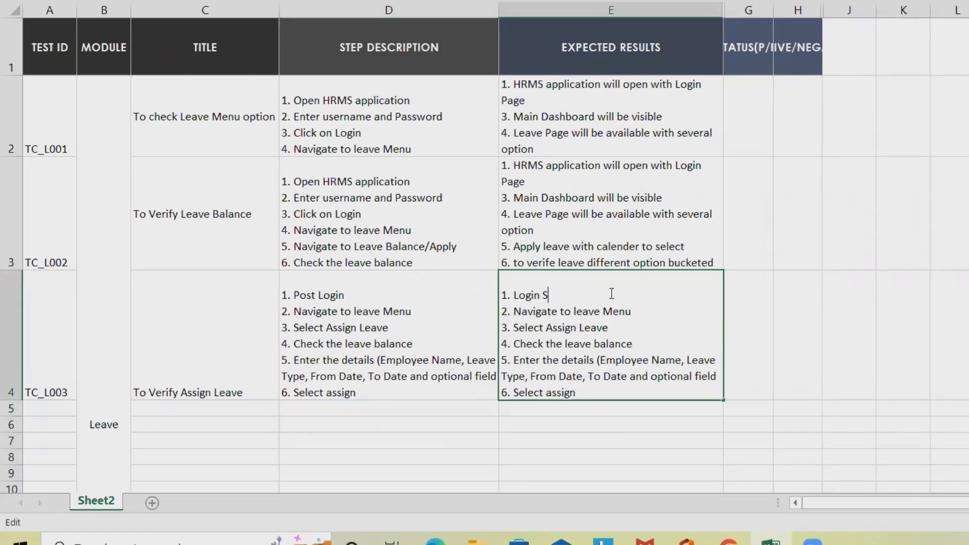
text(cuccessh)
key(BackSpace)
text(fully)
drag(513, 312, 652, 310)
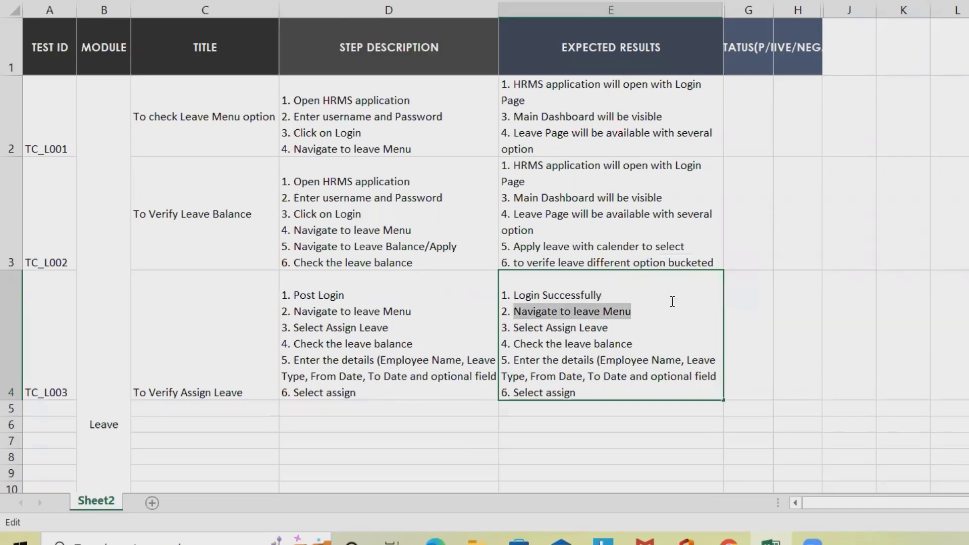
text(Leave Page )
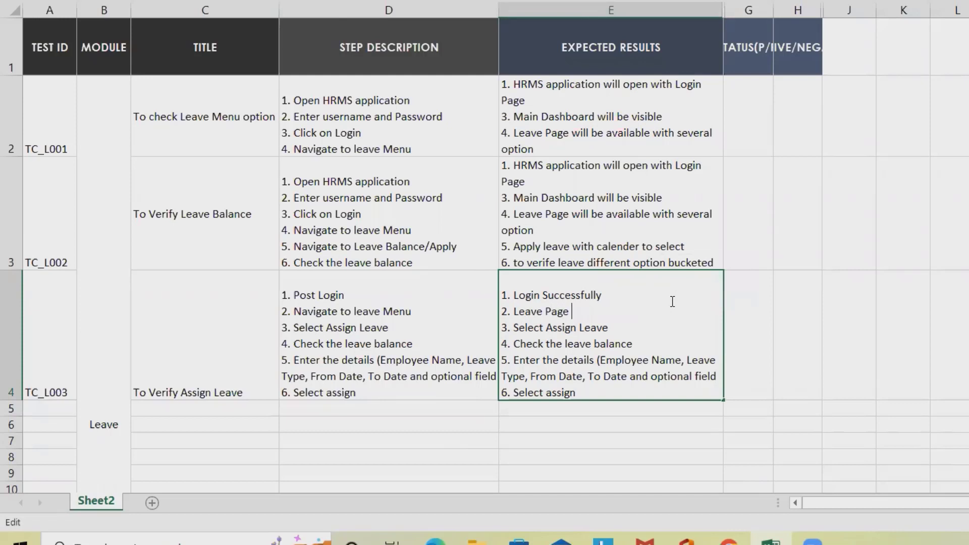
text(will appear)
drag(514, 327, 614, 332)
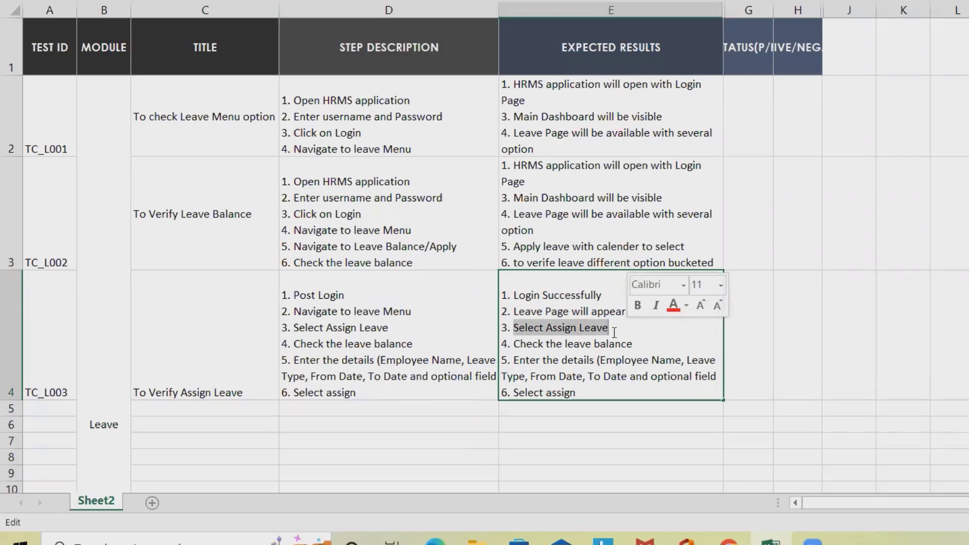
text(Wil)
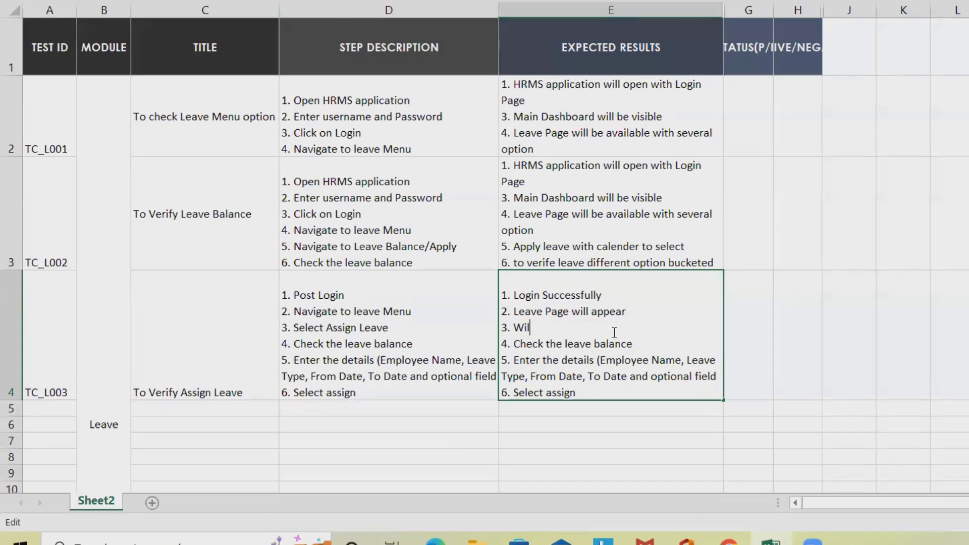
text(l have all the details doer)
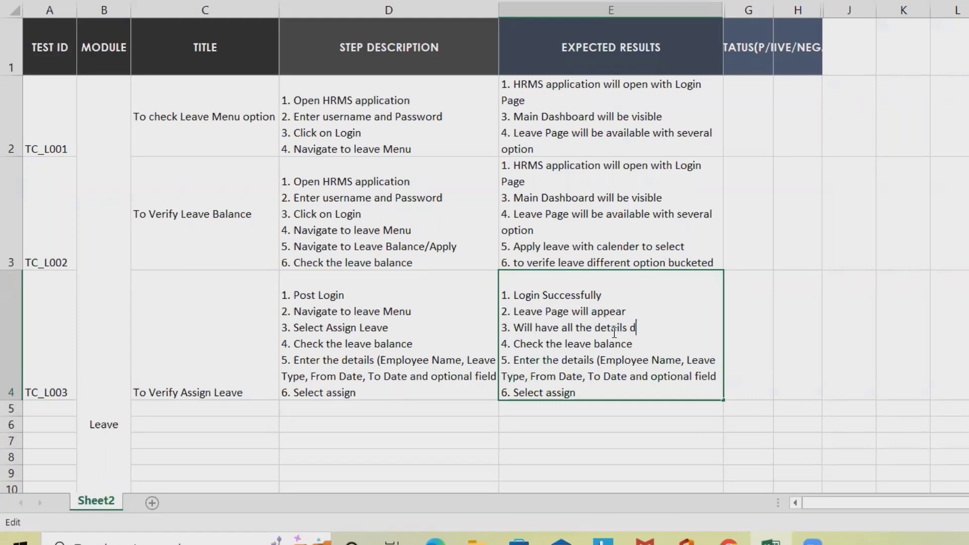
key(BackSpace)
key(BackSpace)
key(BackSpace)
key(BackSpace)
key(BackSpace)
text(for assigment)
Delete the 'Check the leave balance' step from D4 and renumber the remaining steps 4 and 5.
double_click(401, 343)
drag(414, 344, 266, 347)
key(Delete)
key(Delete)
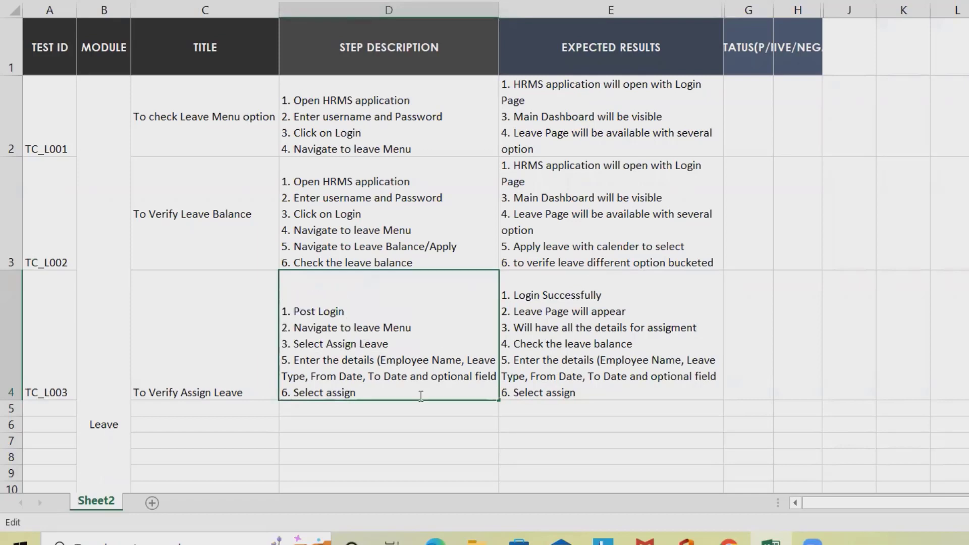
click(288, 361)
key(BackSpace)
text(4)
click(290, 393)
key(BackSpace)
text(5)
Remove E4's leave-balance line and write 'Details added' and 'Assignment done with successful message'.
click(656, 343)
double_click(651, 343)
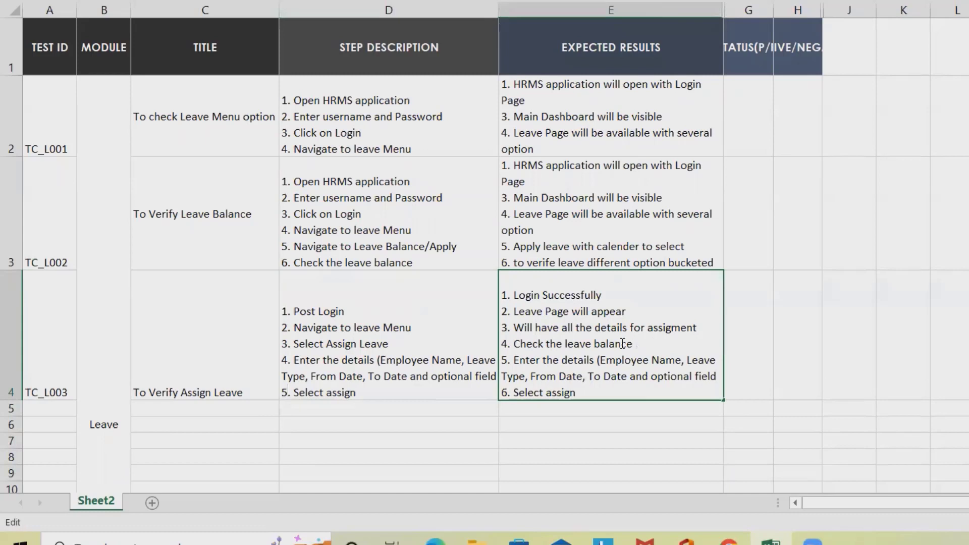
drag(649, 343, 497, 344)
key(Delete)
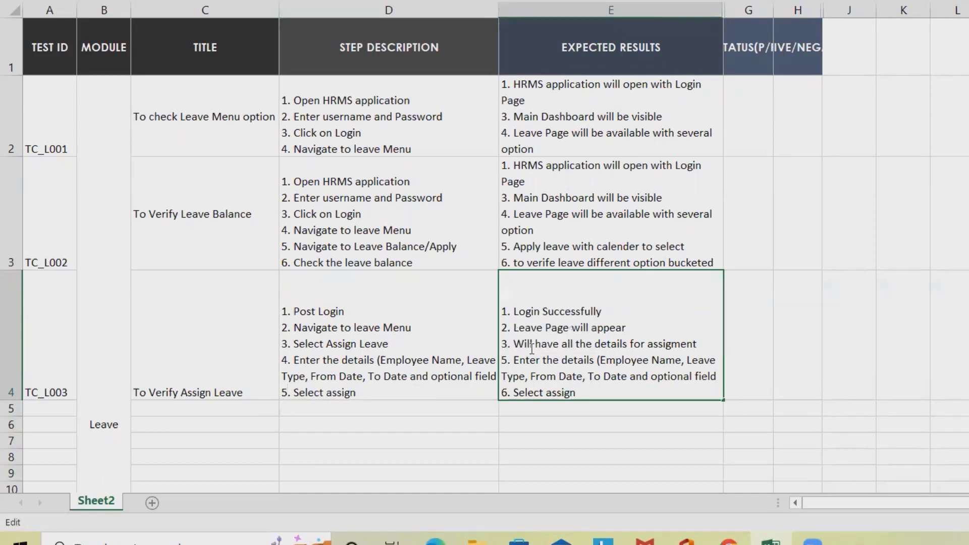
drag(513, 358, 717, 377)
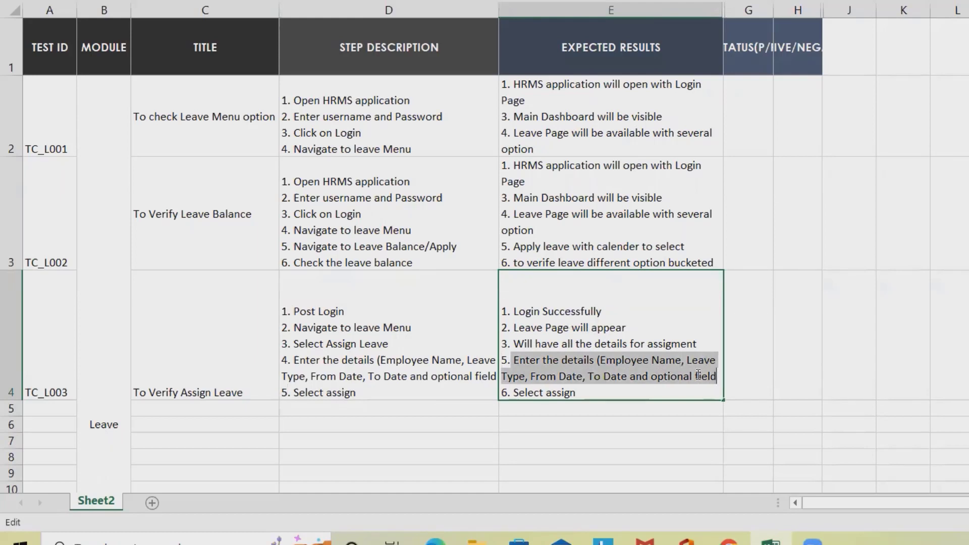
text(Details )
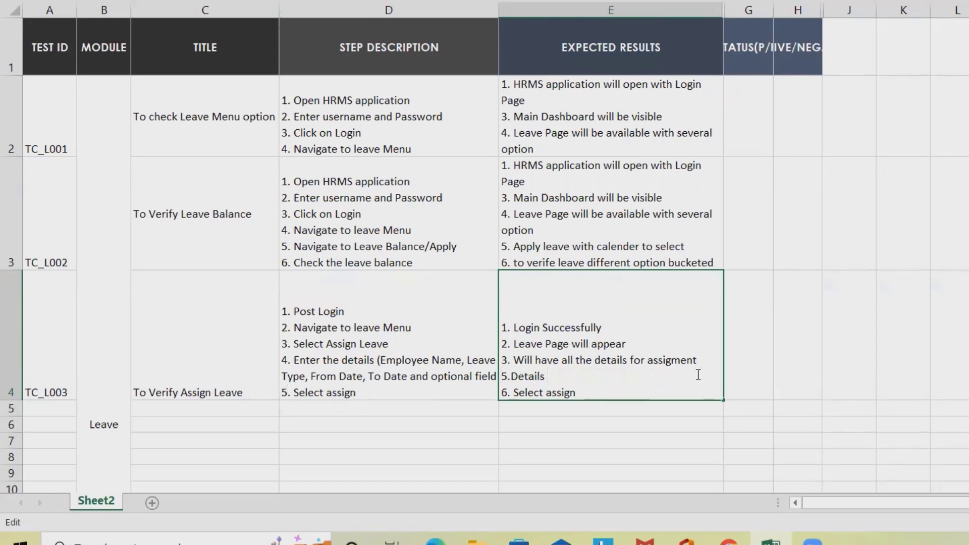
text(added)
drag(514, 393, 576, 388)
text(As)
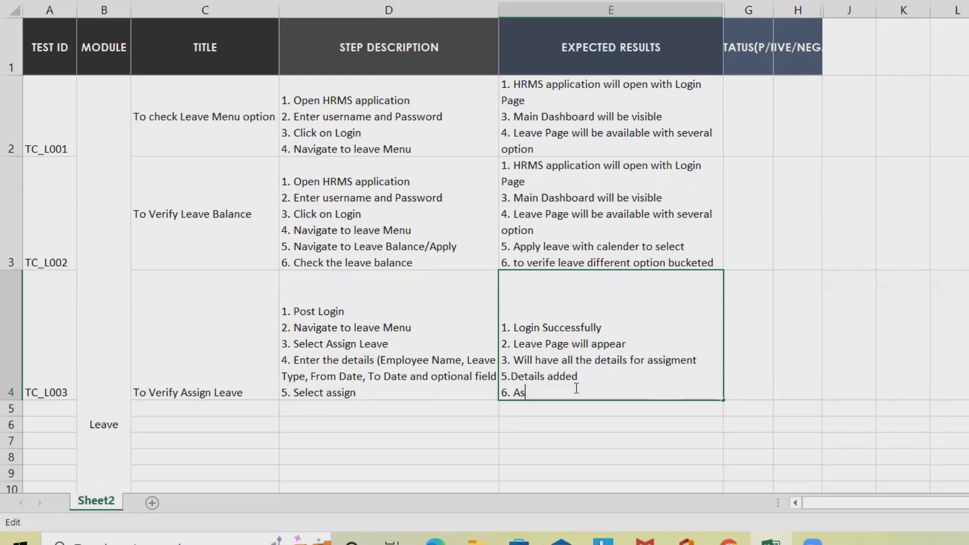
text(signment done )
text(wit)
text(h success)
text(full)
key(BackSpace)
text(message)
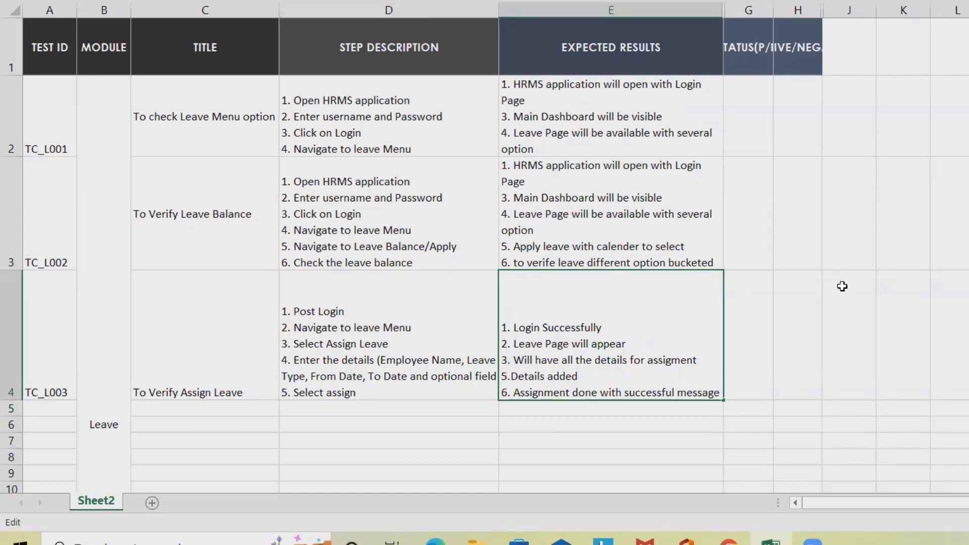
click(826, 282)
click(786, 308)
click(763, 326)
text(=ve)
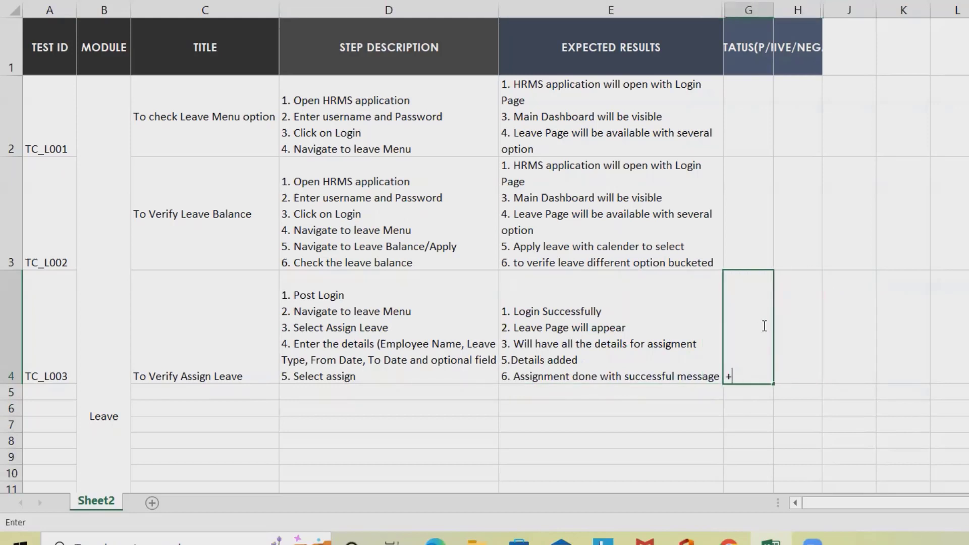
click(863, 372)
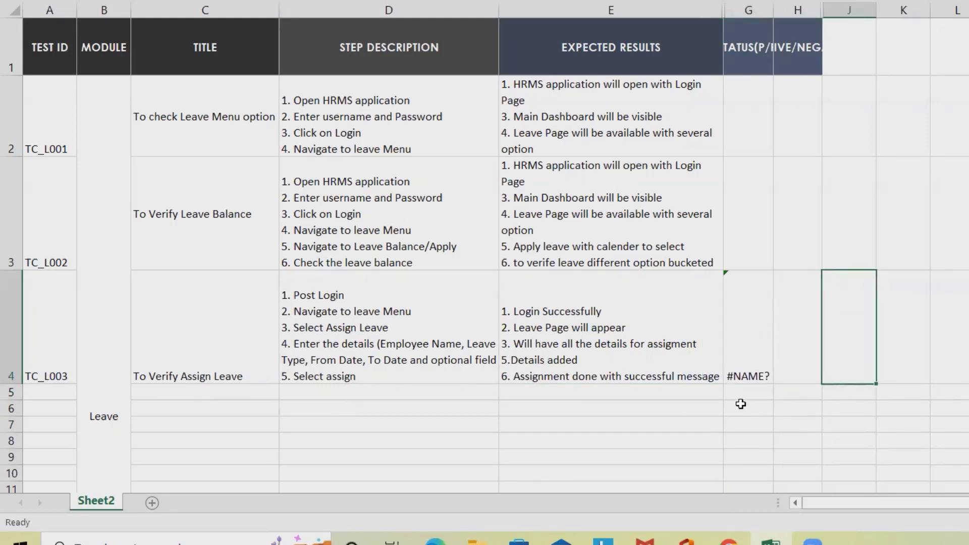
click(767, 346)
key(Delete)
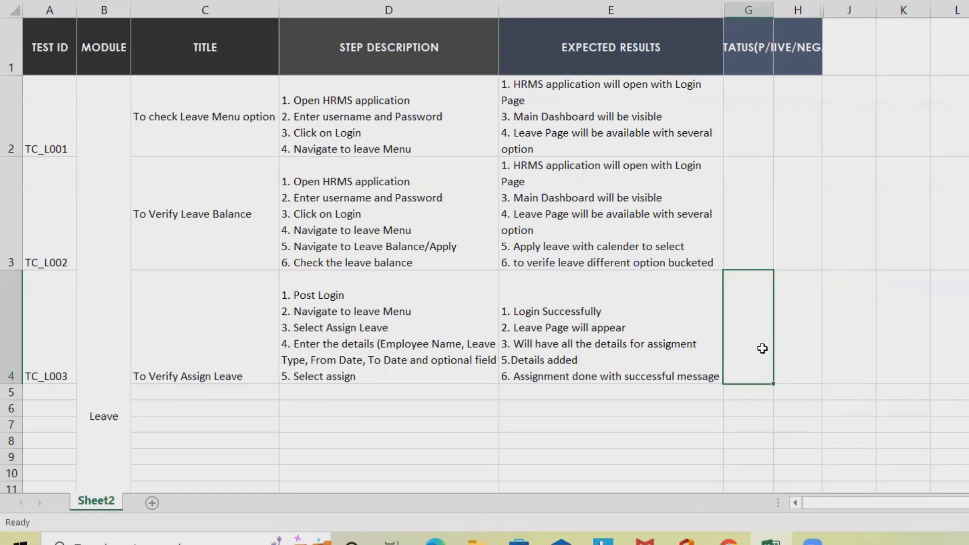
click(235, 381)
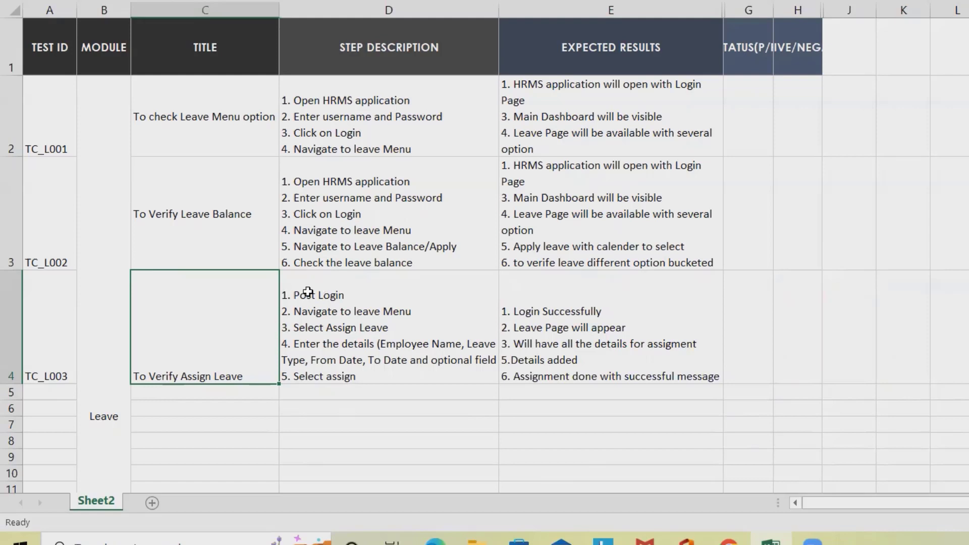
Copy the TC_L003 title from C4 into C5.
click(228, 394)
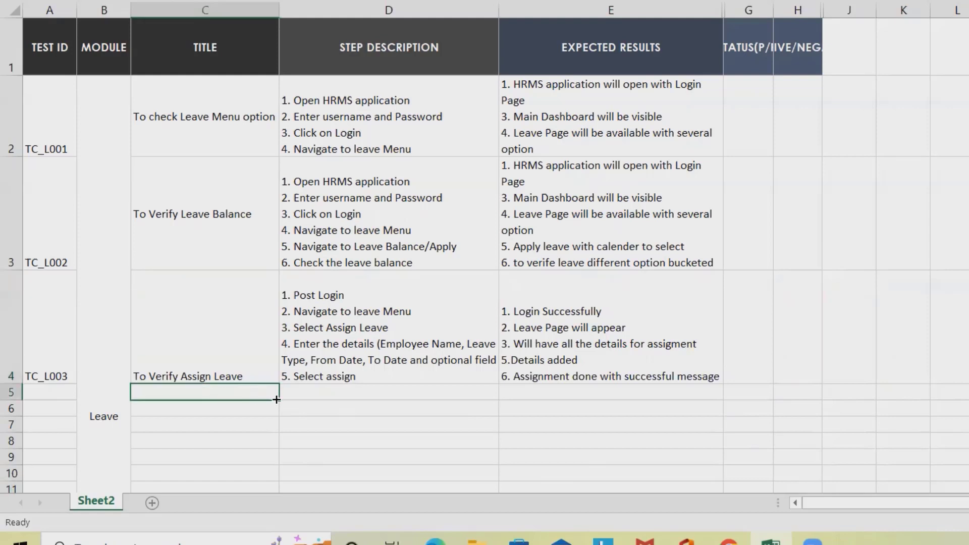
click(202, 370)
key(ctrl+c)
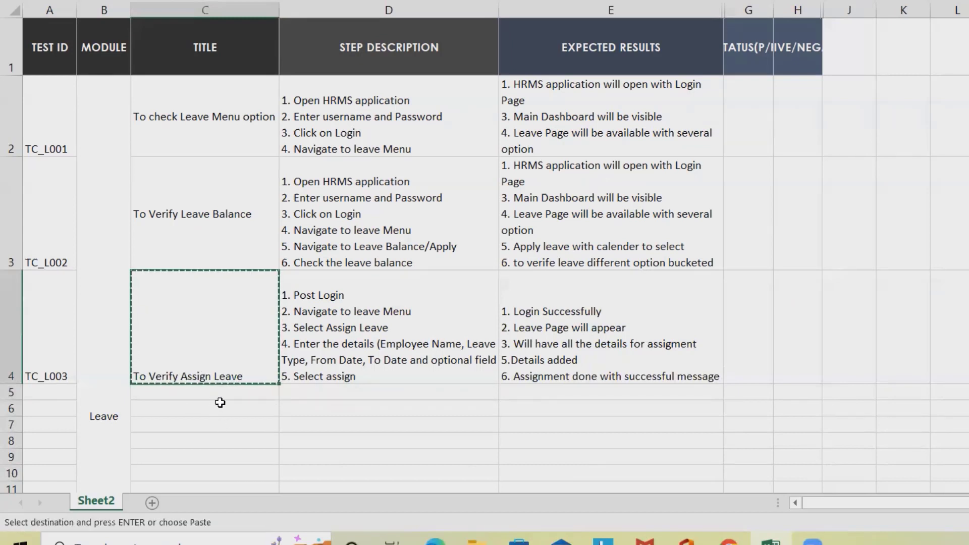
click(227, 394)
key(ctrl+v)
Append 'data blank in required field' to C5's title and wrap its text.
double_click(215, 393)
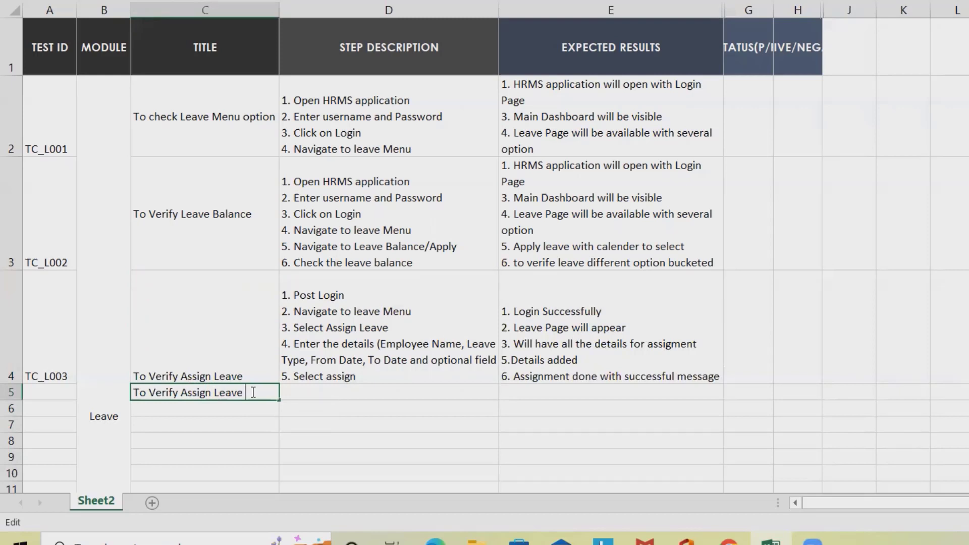
text(data blank in required field)
click(492, 376)
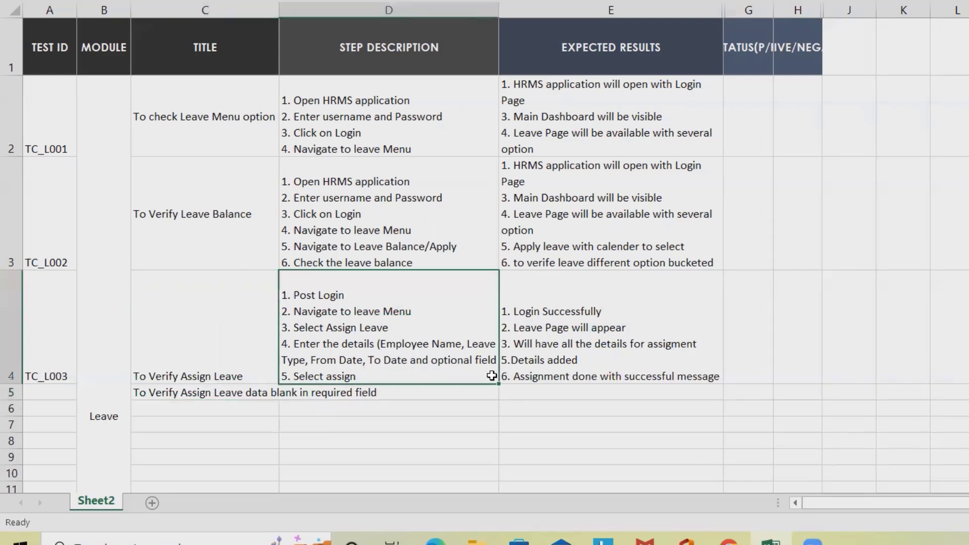
click(207, 396)
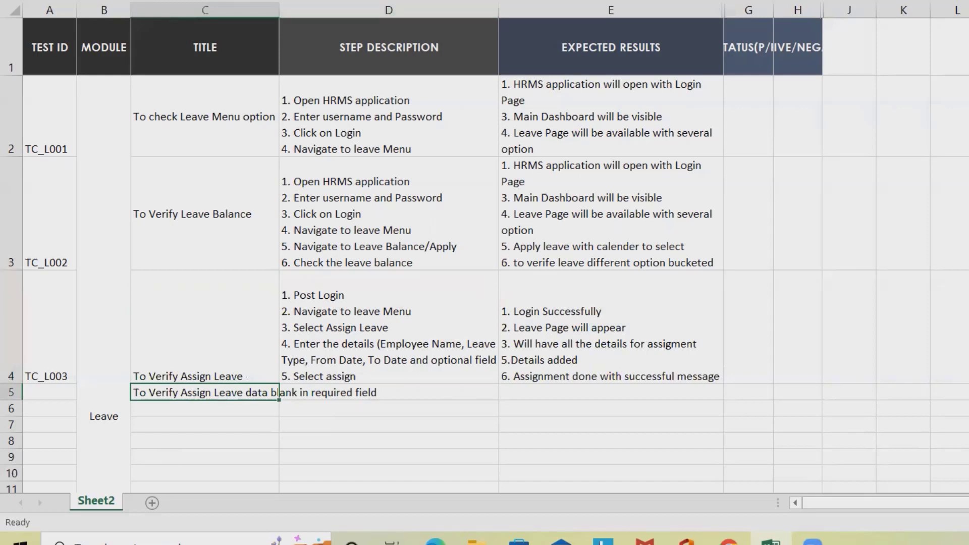
key(alt+h)
Finish wrapping C5 and copy D4's Assign Leave steps into D5.
key(w)
click(388, 400)
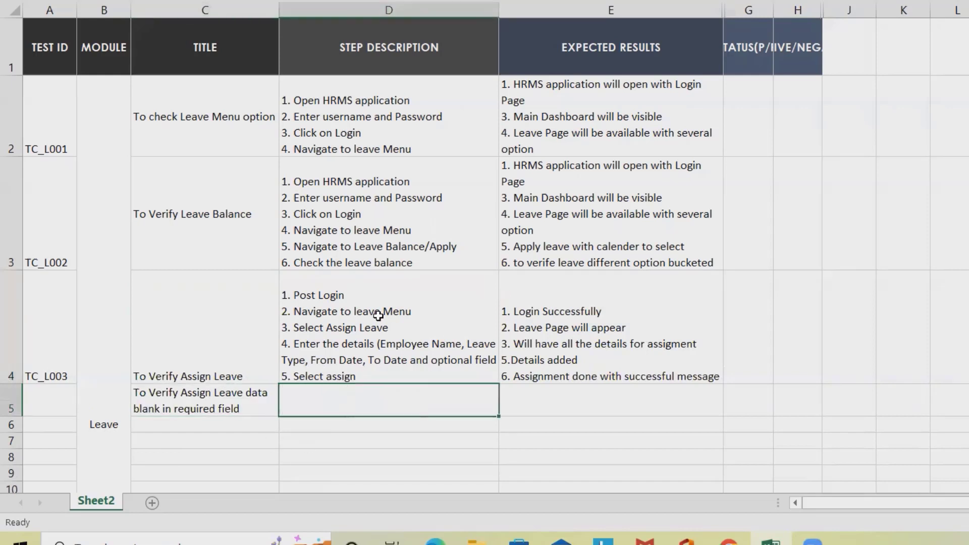
click(366, 325)
key(ctrl+c)
click(320, 406)
key(ctrl+v)
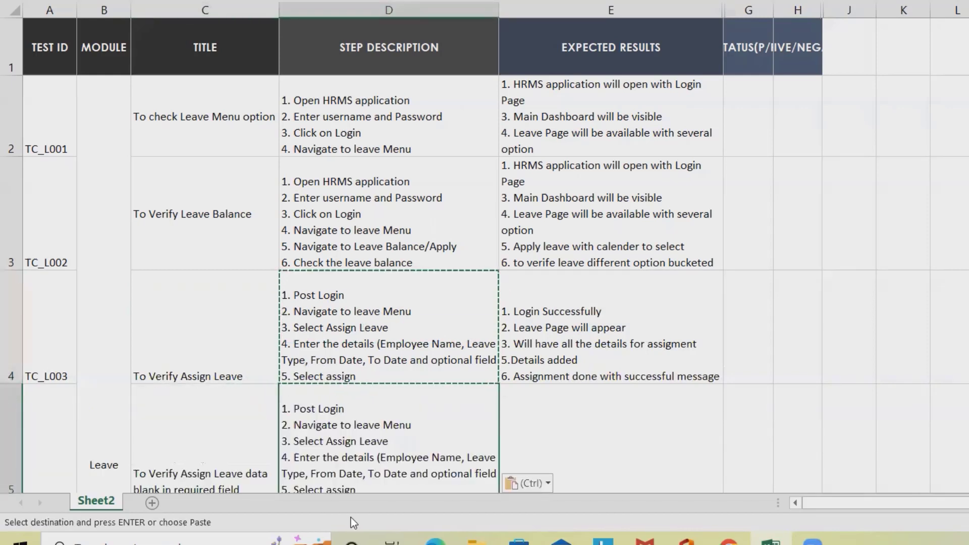
scroll(384, 397, down, 3)
scroll(389, 393, up, 2)
scroll(389, 394, up, 2)
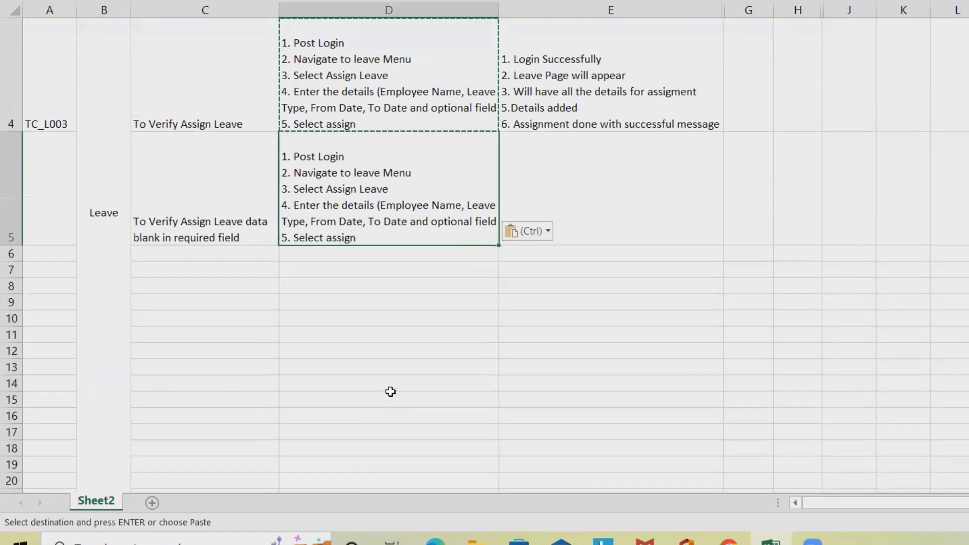
Change D5's step 4 to 'Submit with entering any value in (Employee Name, Leave Type, From Date, To Date )'.
double_click(362, 221)
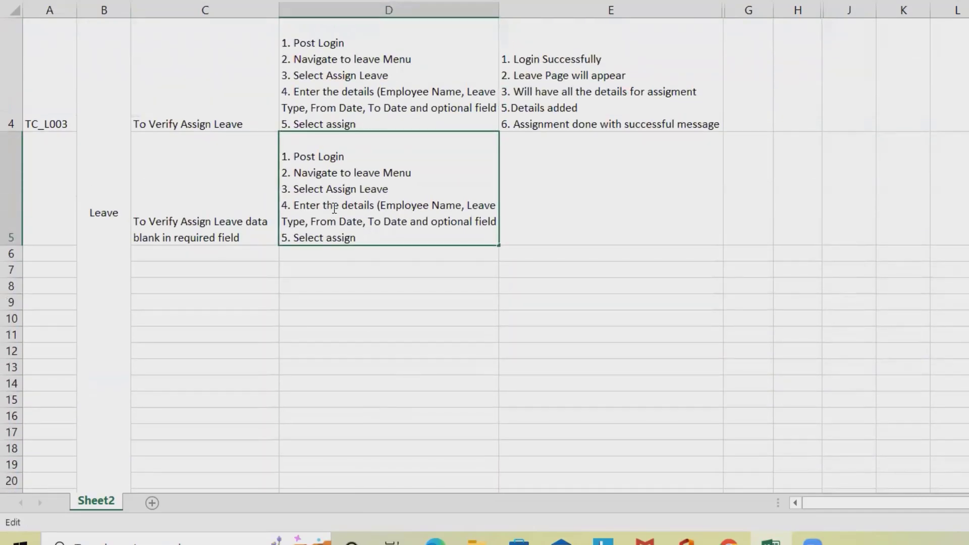
drag(342, 206, 380, 199)
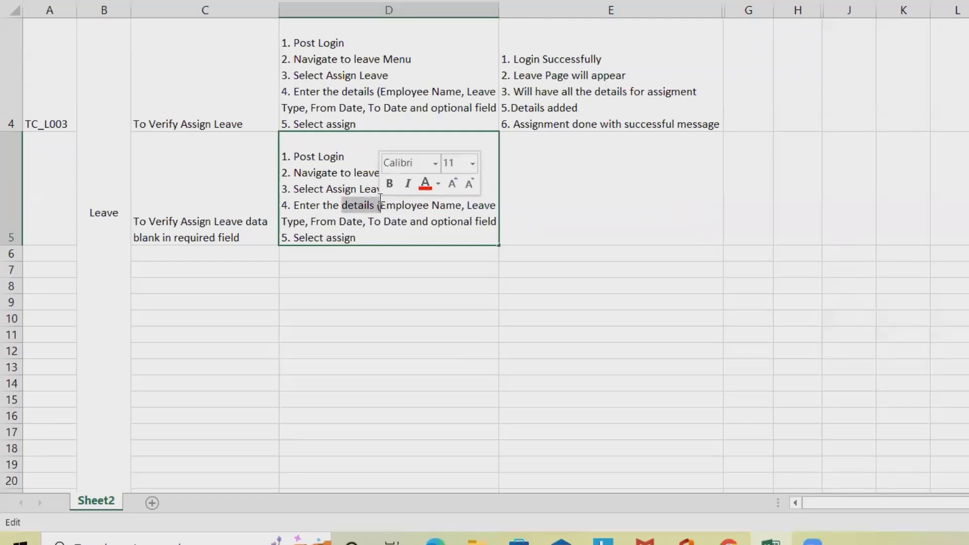
click(371, 203)
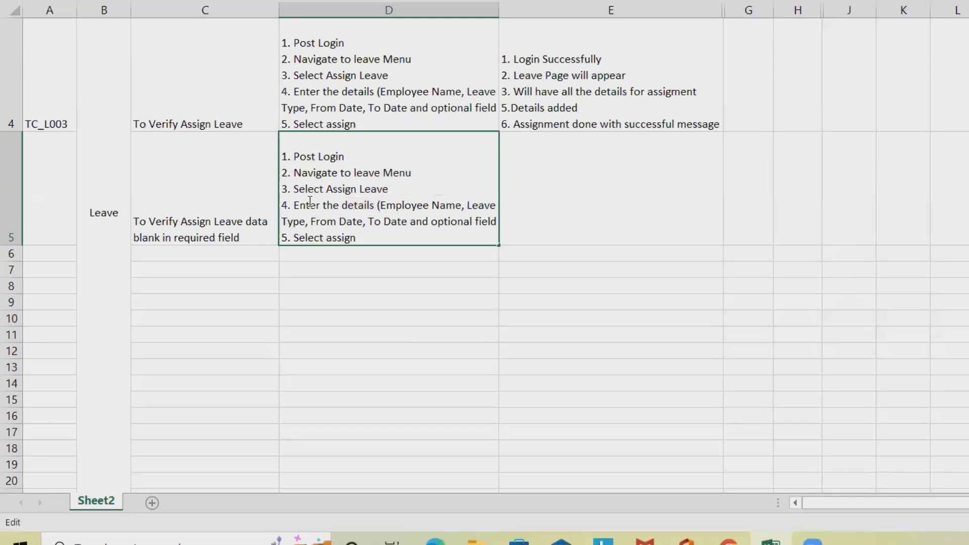
drag(293, 205, 372, 207)
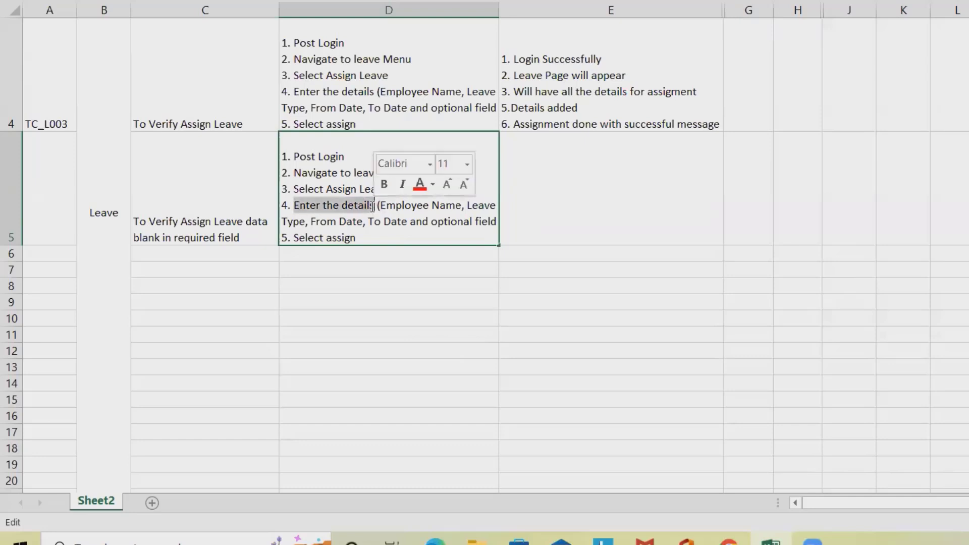
text(Submit with entering any val)
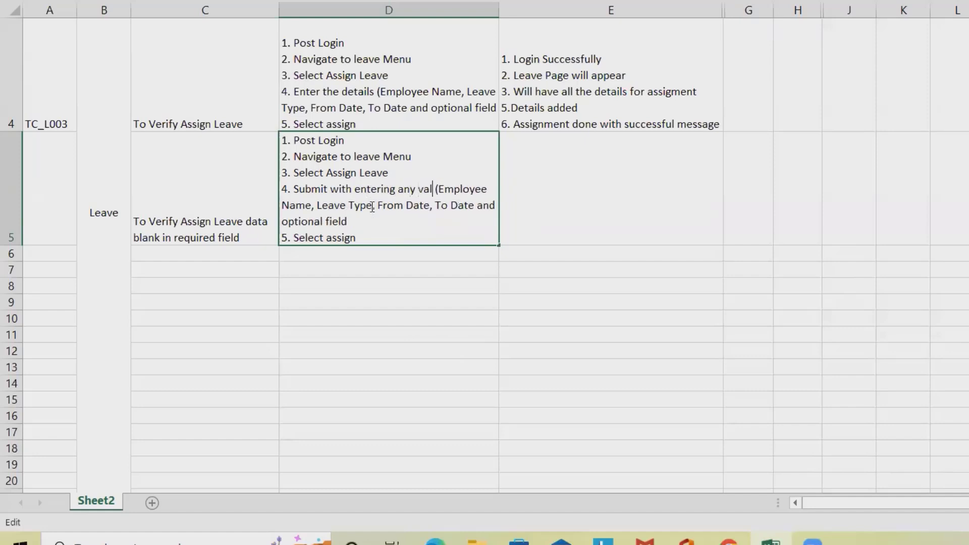
text(ue )
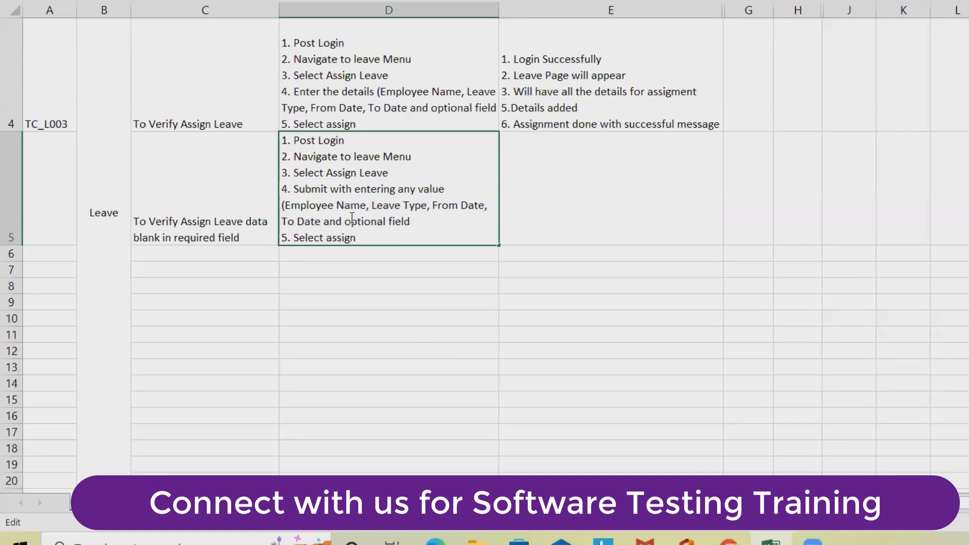
text(in)
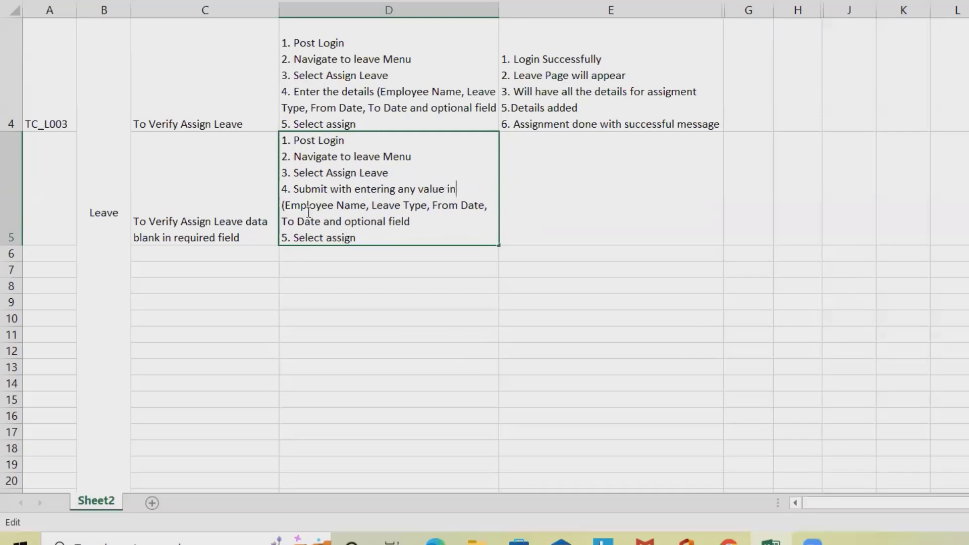
click(307, 203)
drag(324, 222, 417, 221)
text())
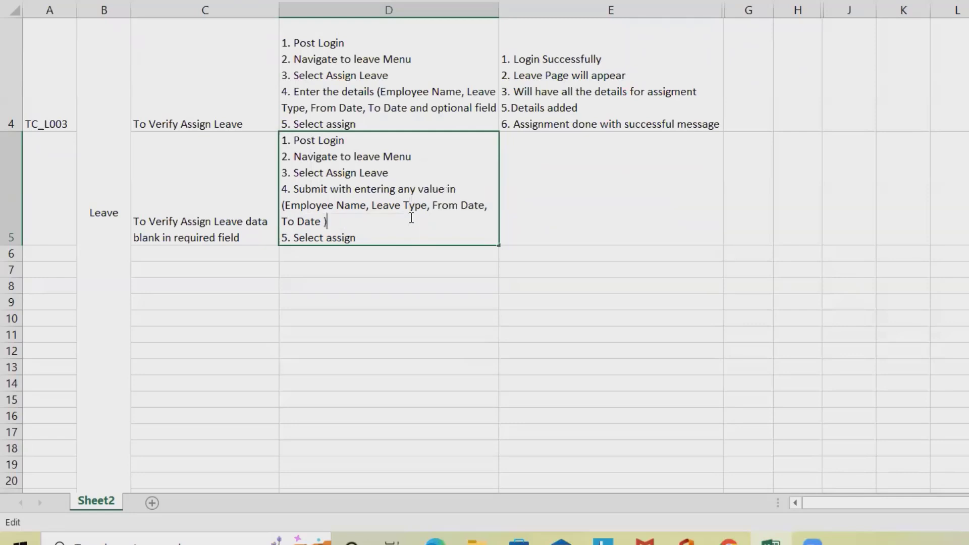
click(362, 250)
click(471, 223)
click(581, 127)
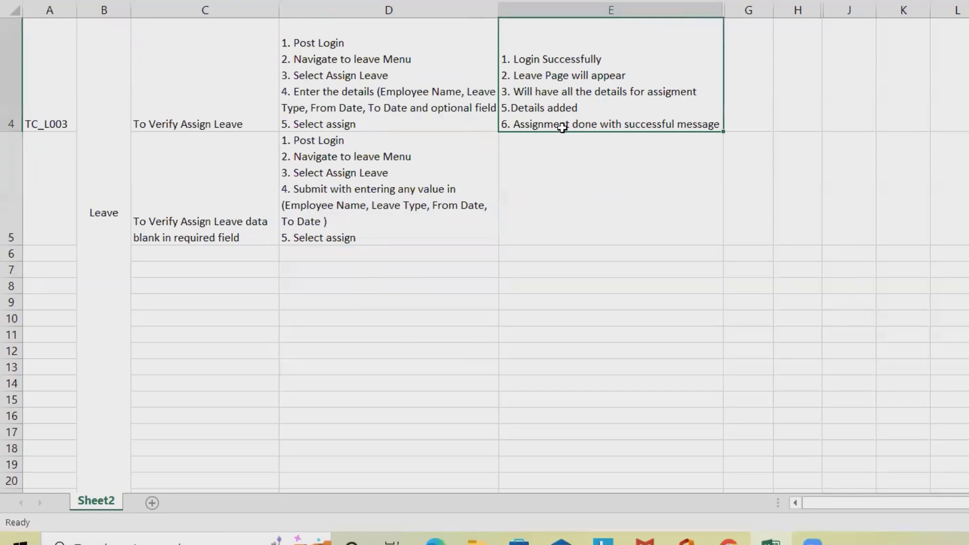
Copy E4's expected results into E5, replacing 'Details added' with 'Error message available for each field'.
key(ctrl+c)
click(582, 175)
key(ctrl+v)
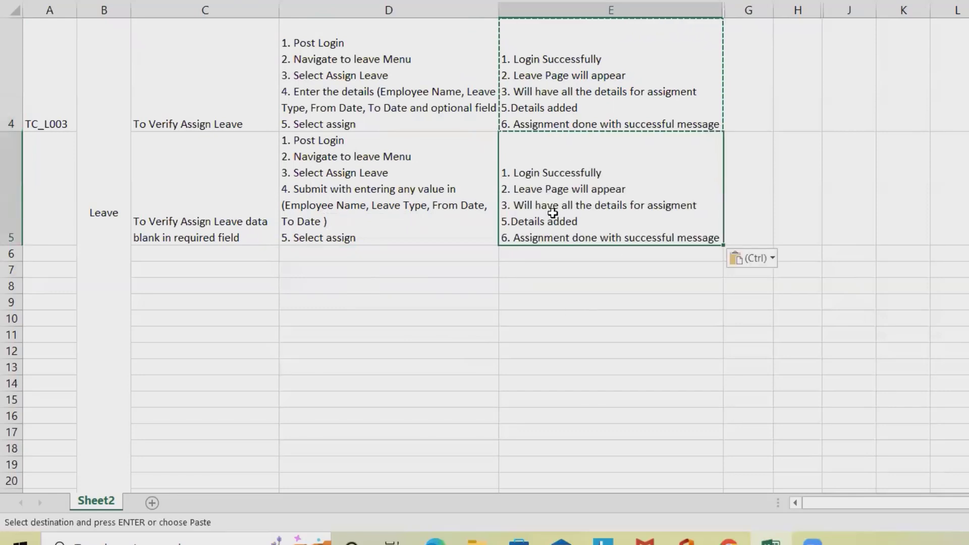
double_click(519, 225)
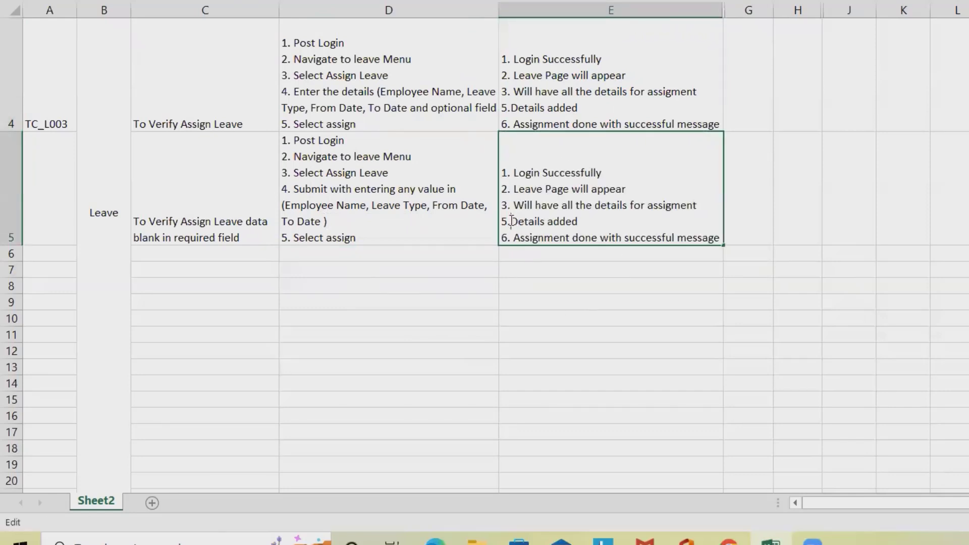
drag(512, 221, 578, 222)
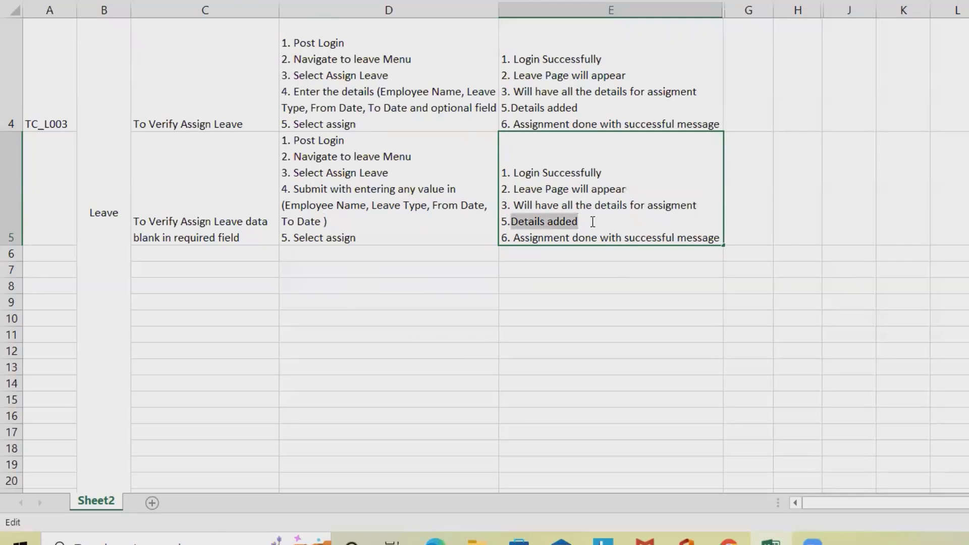
text(Er)
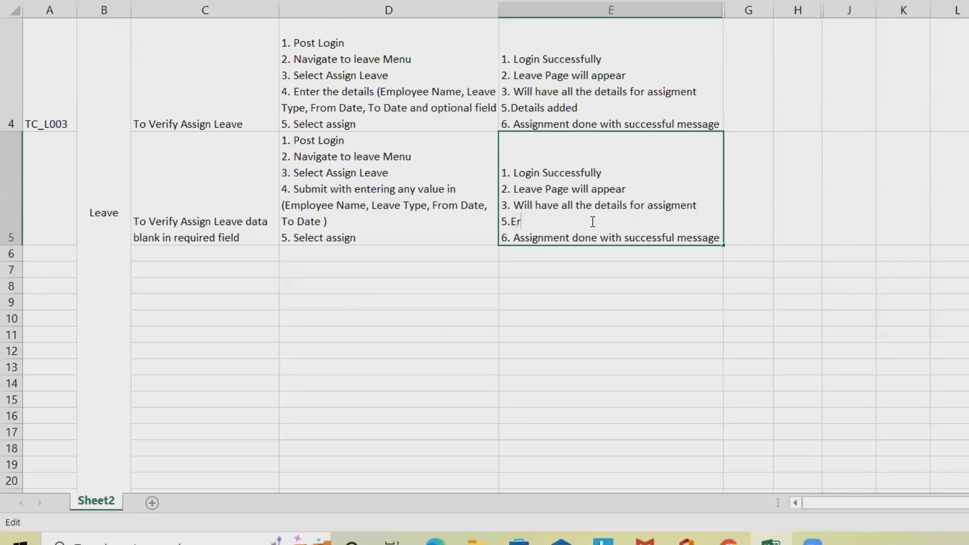
text(ror message available )
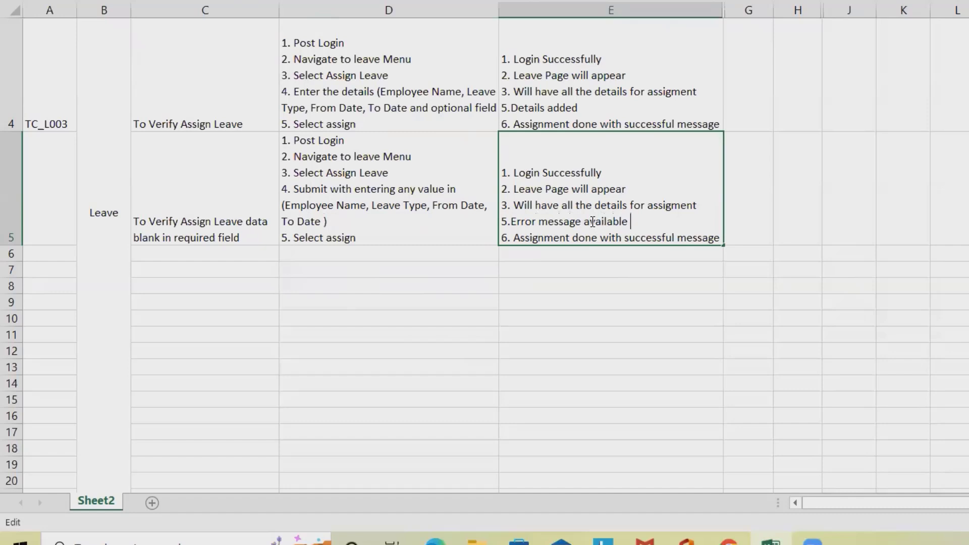
text(for each )
text(filed)
key(BackSpace)
key(BackSpace)
key(BackSpace)
text(eld)
click(638, 298)
Delete the 'Assignment done with successful message' line from E5's expected results.
double_click(703, 230)
drag(720, 238, 465, 244)
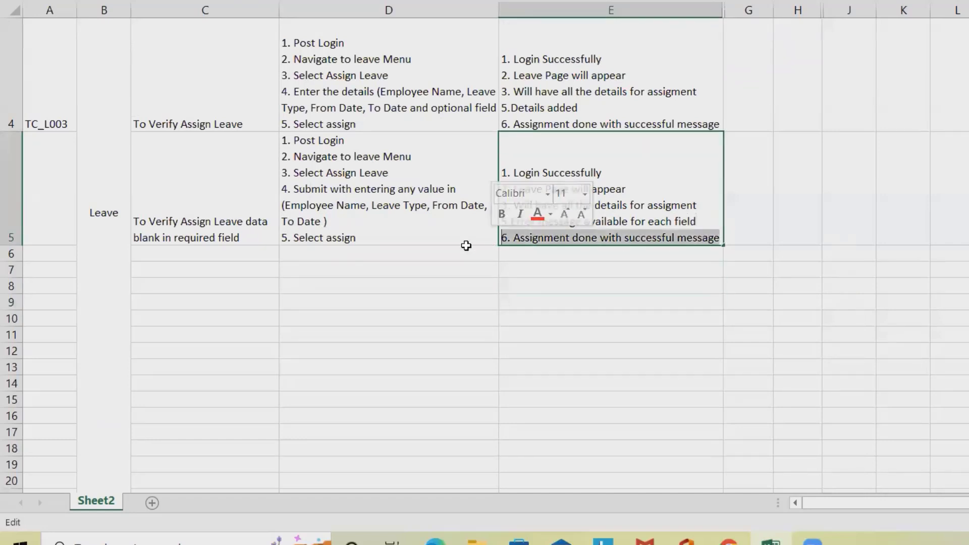
key(BackSpace)
key(BackSpace)
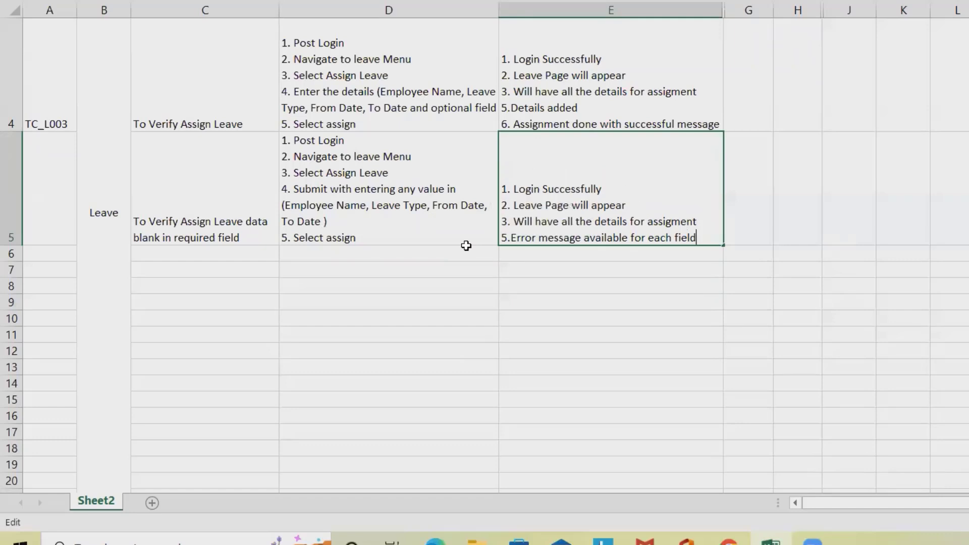
click(715, 361)
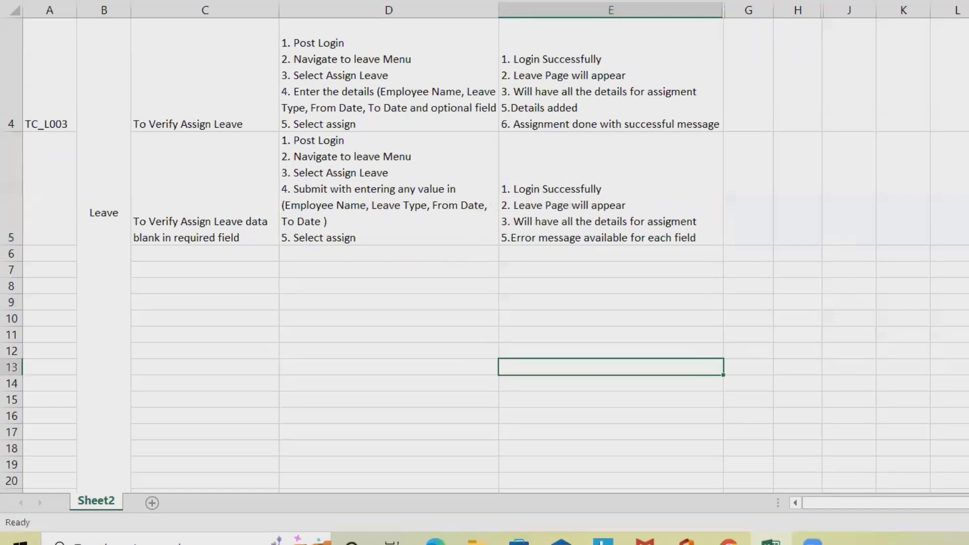
click(217, 238)
click(117, 228)
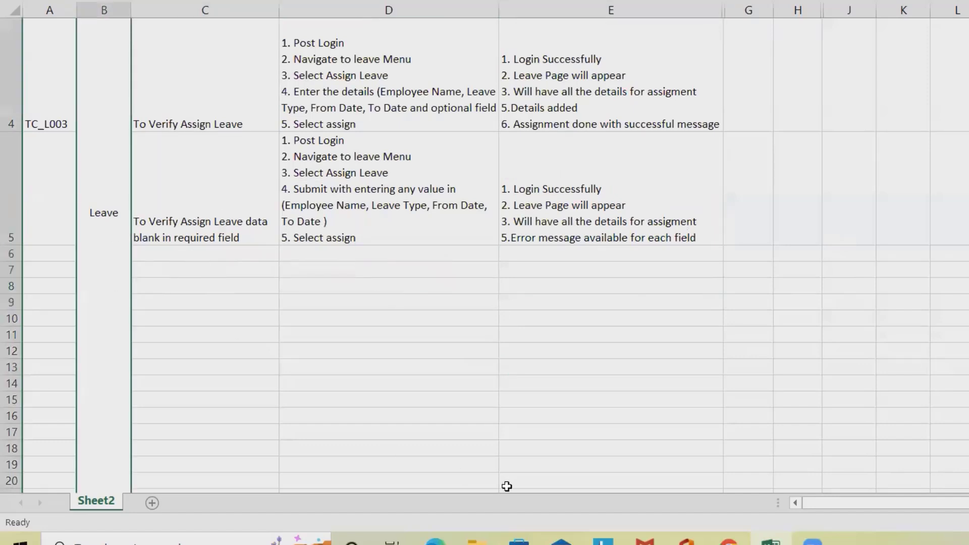
click(270, 211)
click(393, 191)
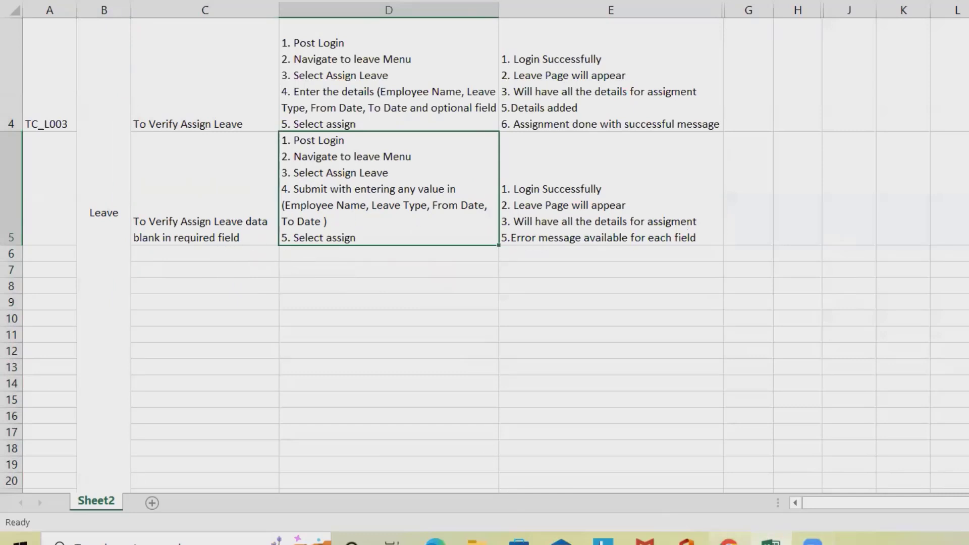
Submit OrangeHRM's Assign Leave form with only a numeric employee name to show the validation errors.
mouse_move(729, 539)
click(716, 495)
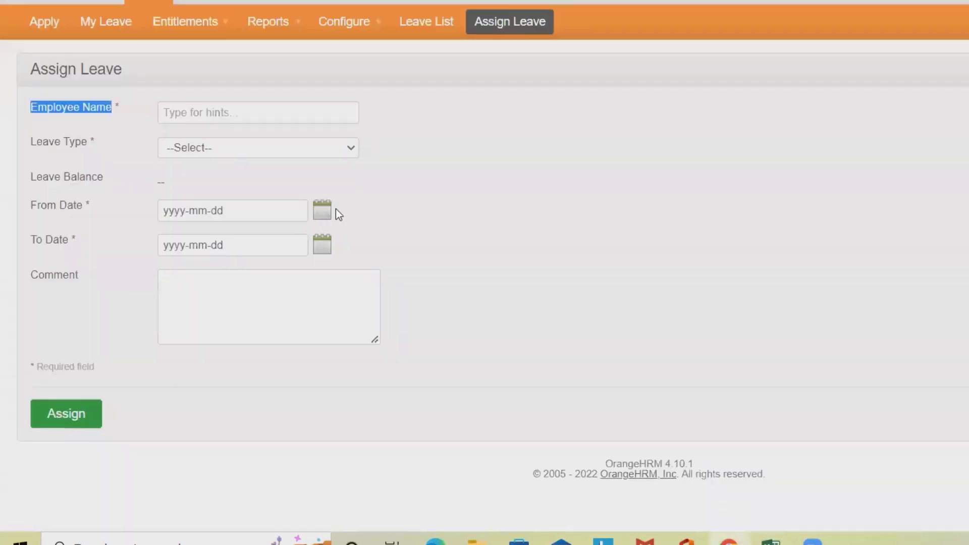
click(252, 113)
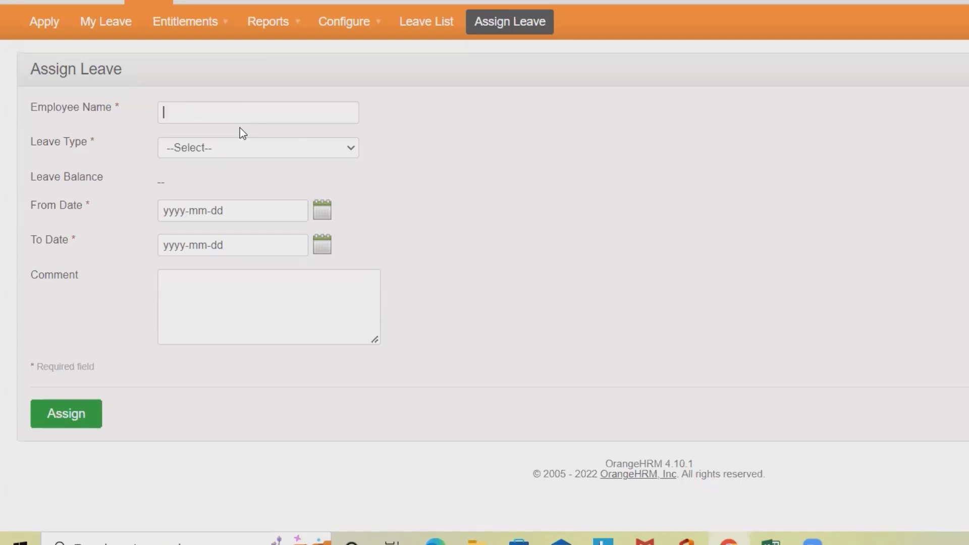
click(51, 419)
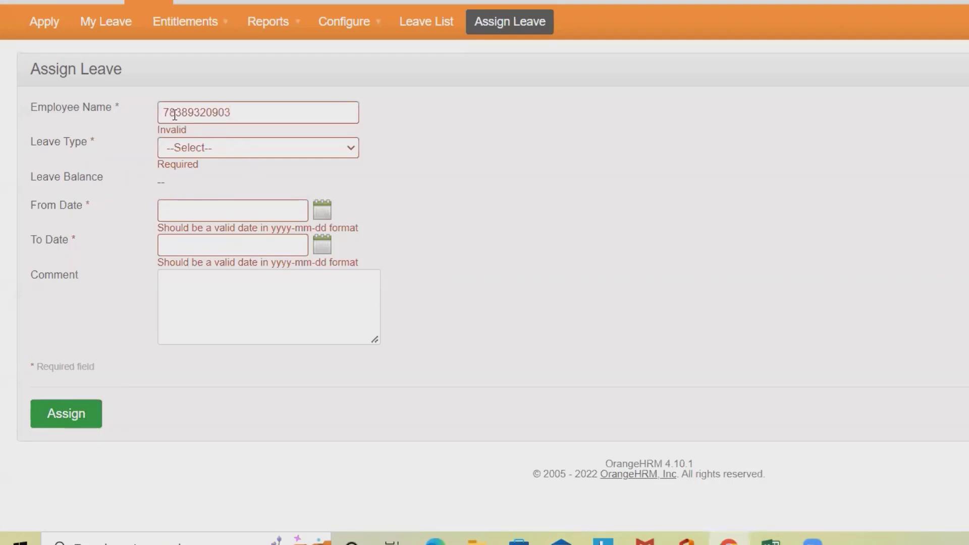
drag(161, 110, 250, 102)
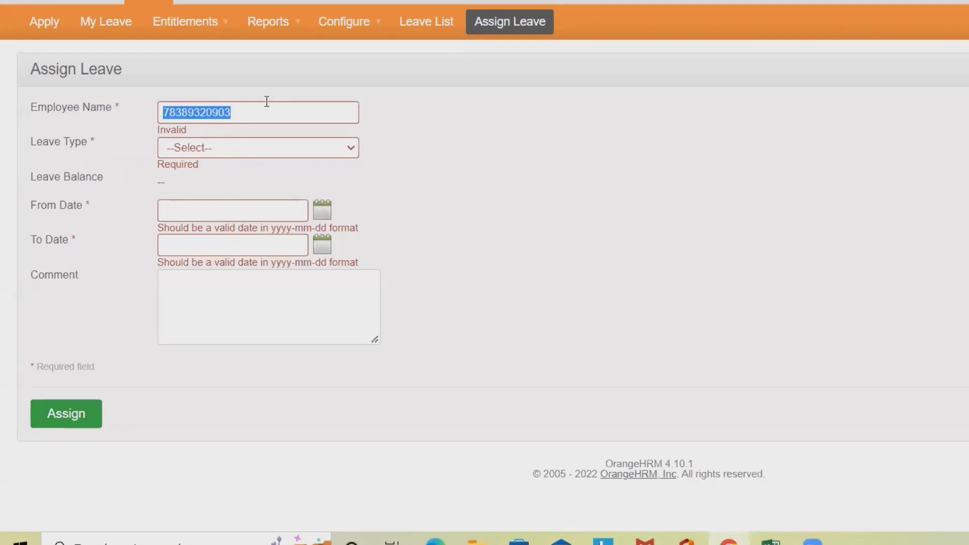
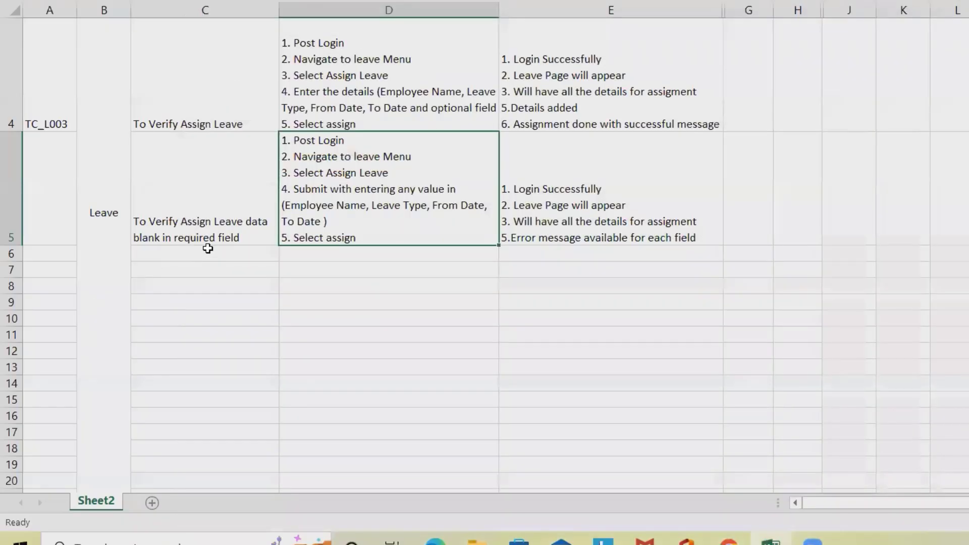
Enter the row 6 scenario 'To Verify employee name in assign leave' and wrap its text.
click(226, 261)
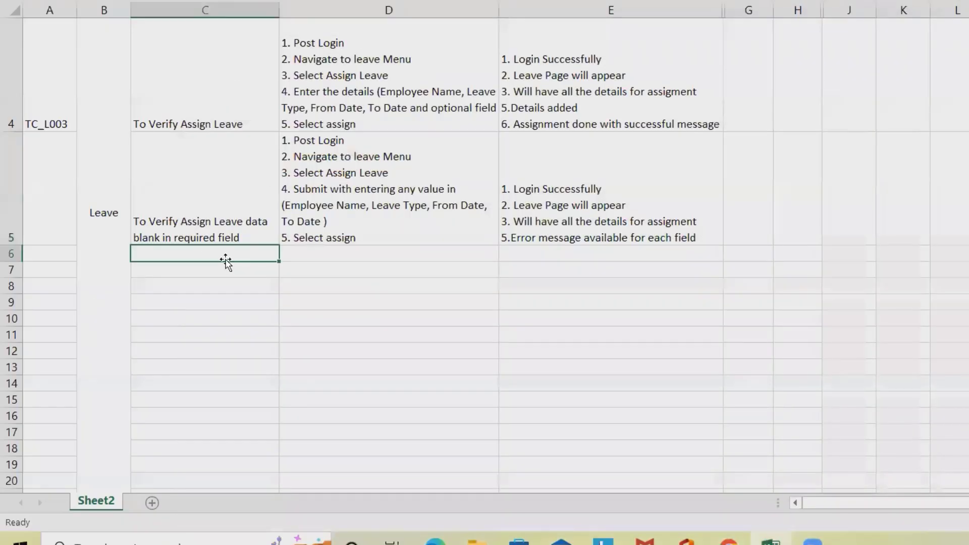
text(To Verify emple)
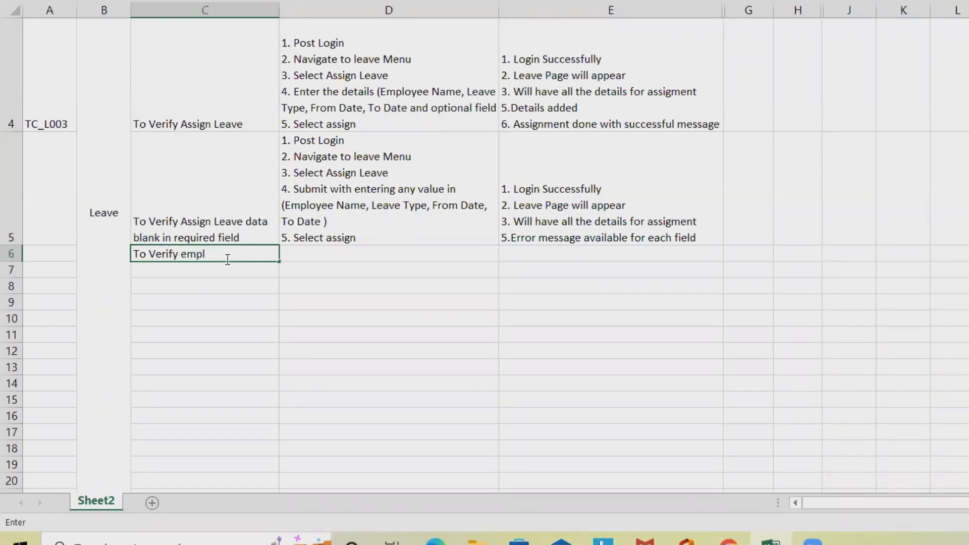
key(BackSpace)
text(oyee name in as)
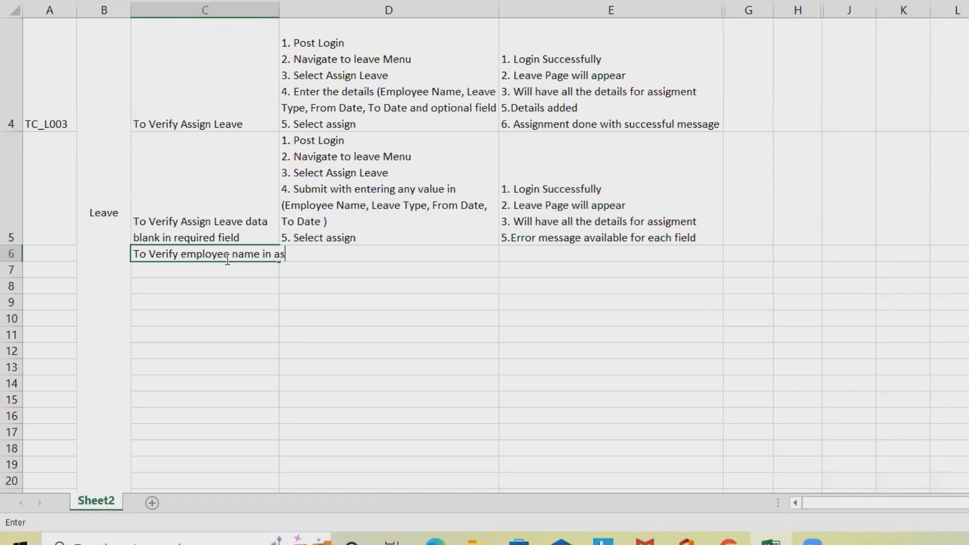
text(sign leave)
click(480, 321)
click(225, 254)
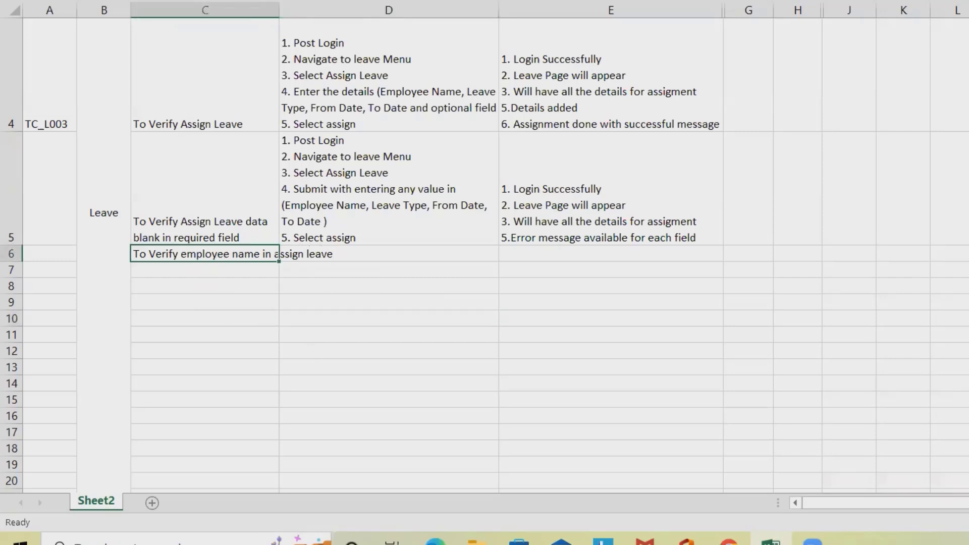
key(alt+h)
key(w)
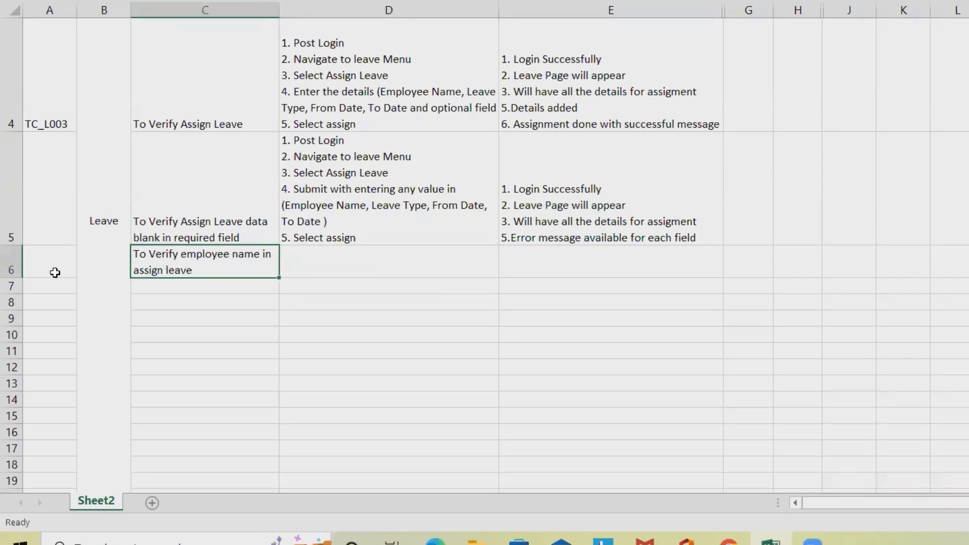
Give row 5 the test case ID TC_L004, based on the TC_L003 ID.
click(54, 271)
click(52, 116)
key(ctrl+c)
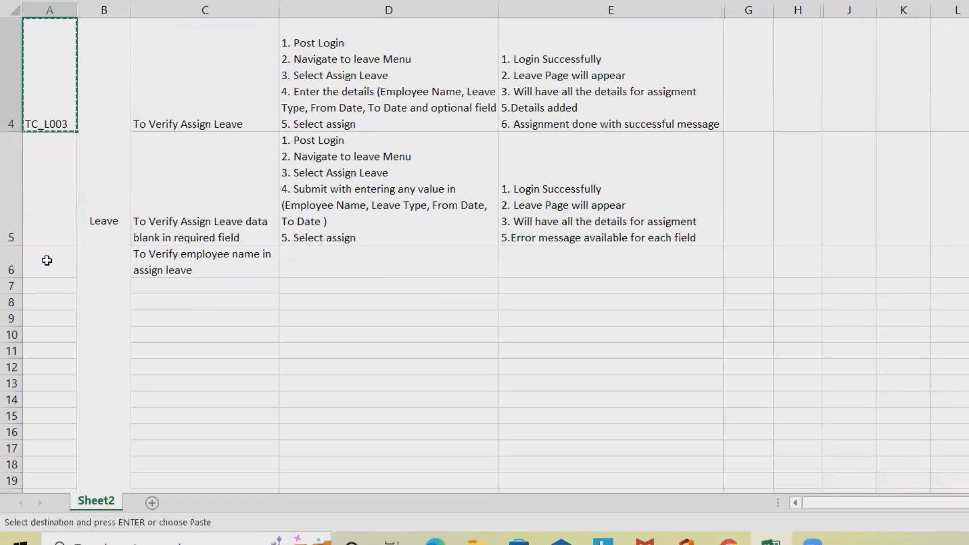
click(66, 193)
key(ctrl+v)
double_click(69, 241)
key(BackSpace)
text(4)
click(45, 259)
Give row 6 the test case ID TC_L005.
click(57, 227)
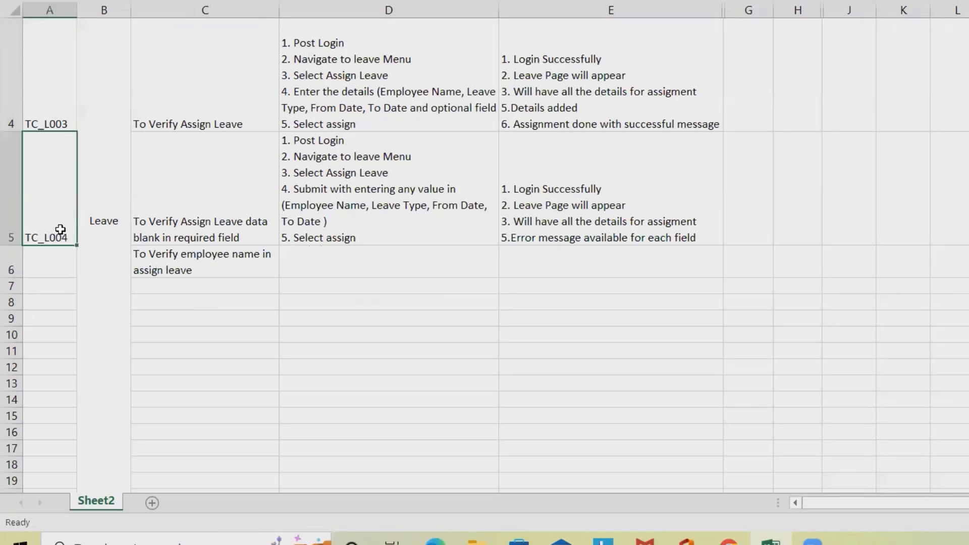
key(ctrl+c)
click(57, 258)
key(ctrl+v)
key(Escape)
double_click(69, 266)
key(BackSpace)
text(5)
click(325, 351)
click(329, 252)
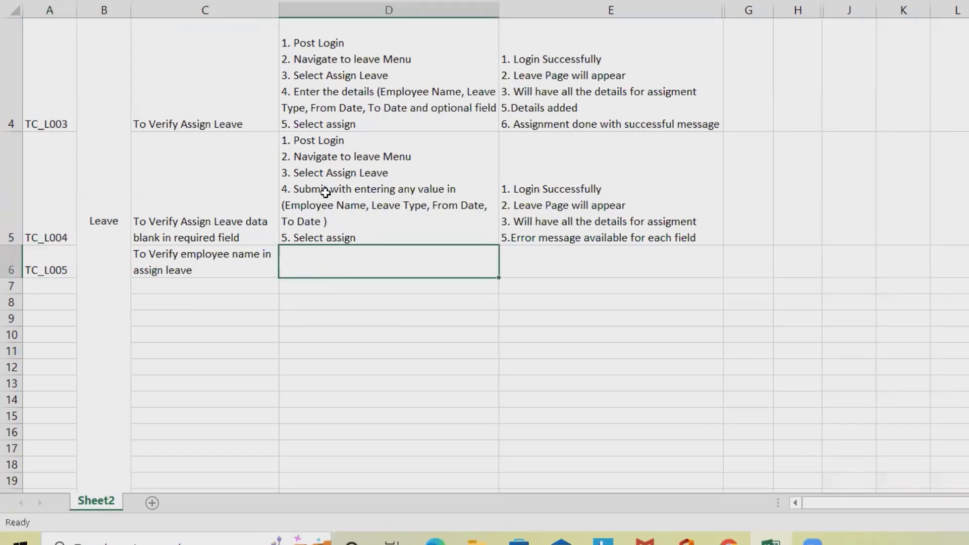
Copy row 5's test steps into D6 and reword step 4 to 'Employee name as a number and rest all valid datas'.
click(327, 197)
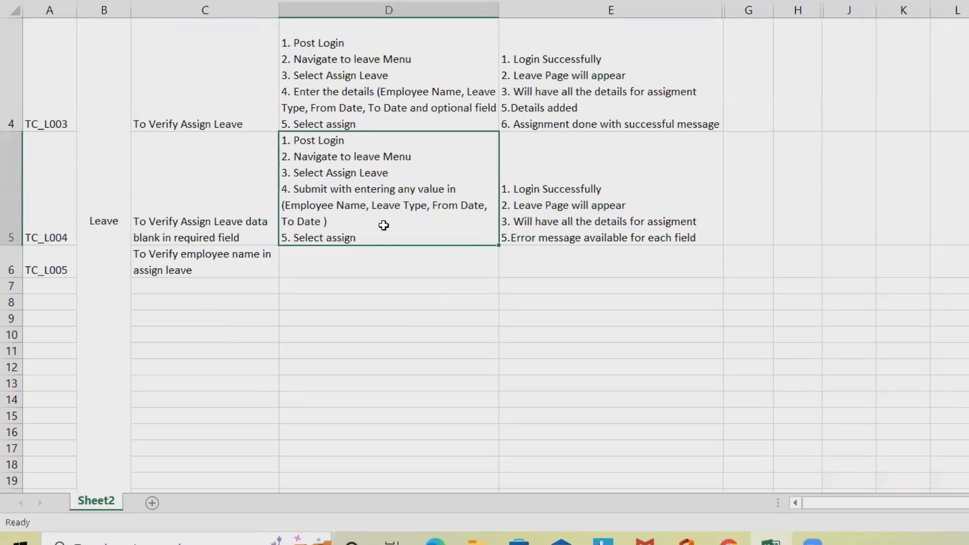
key(ctrl+c)
click(469, 255)
key(ctrl+v)
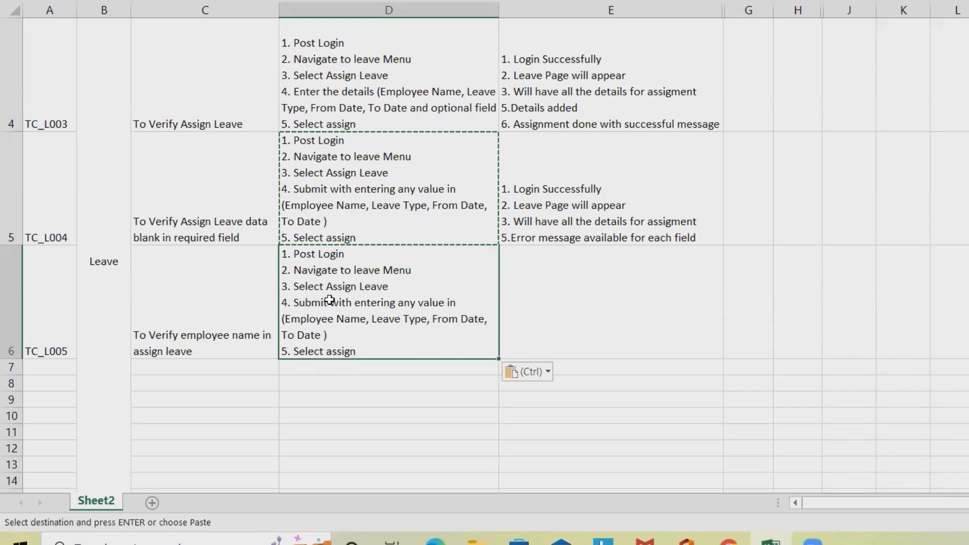
double_click(330, 301)
drag(331, 304, 360, 329)
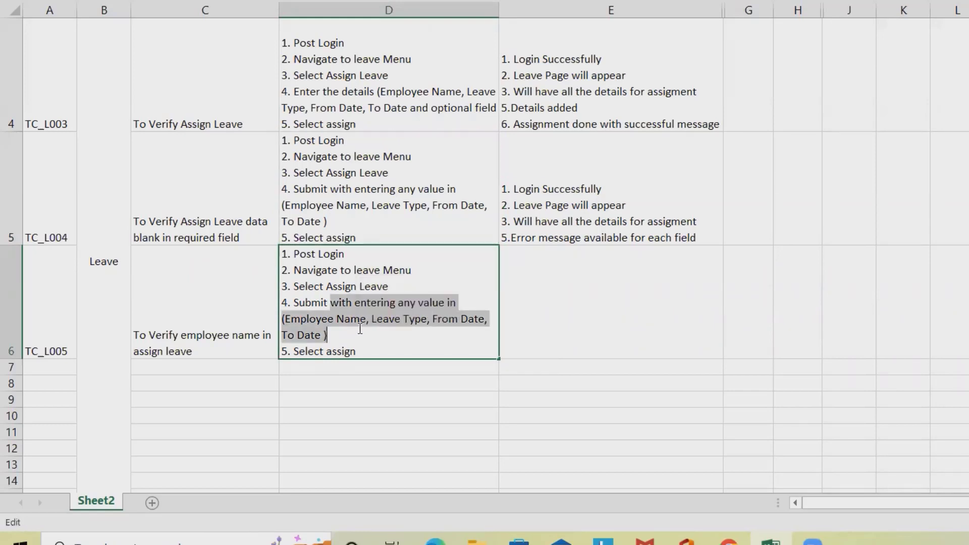
text(Emplo)
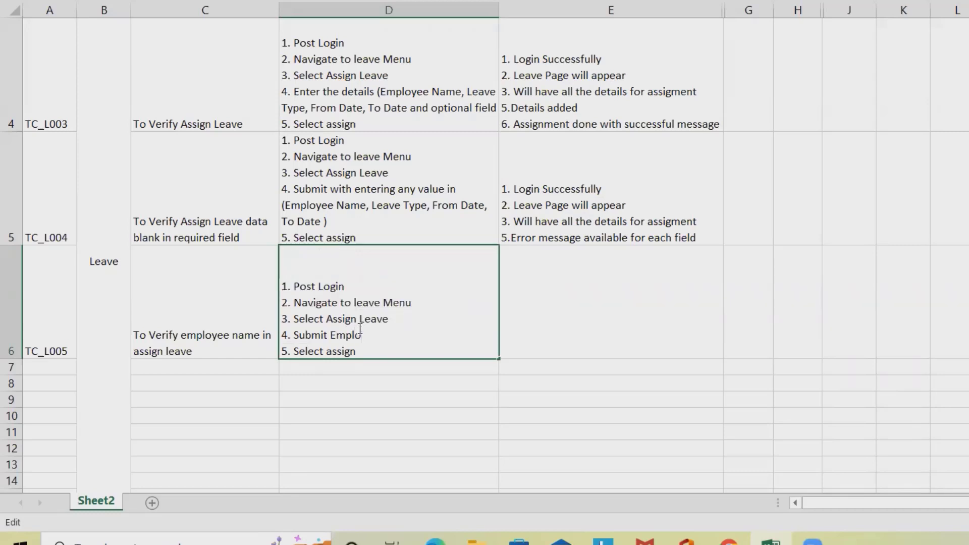
text(yee name as a number and rest all)
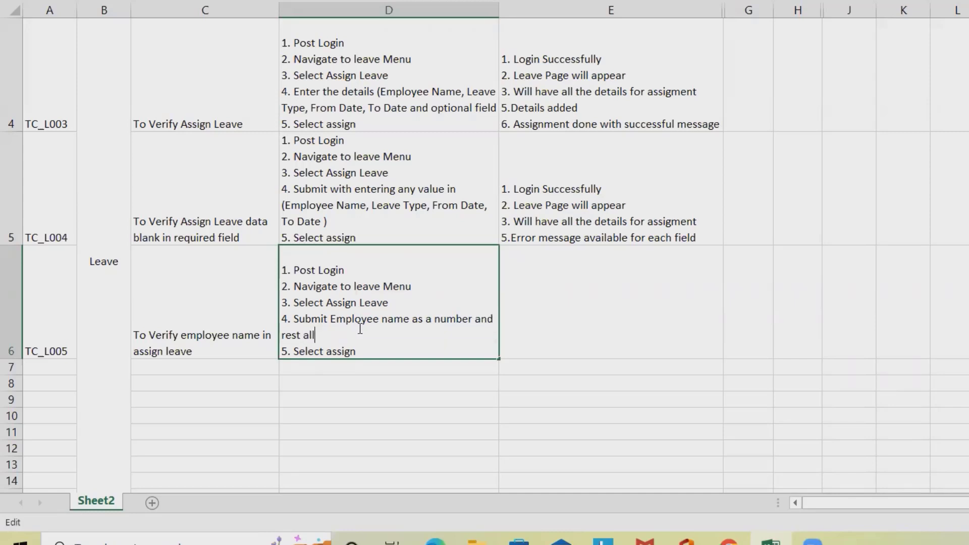
text( valid datas)
Copy row 5's expected results into E6 and begin renumbering, adding a '5.' line.
click(645, 315)
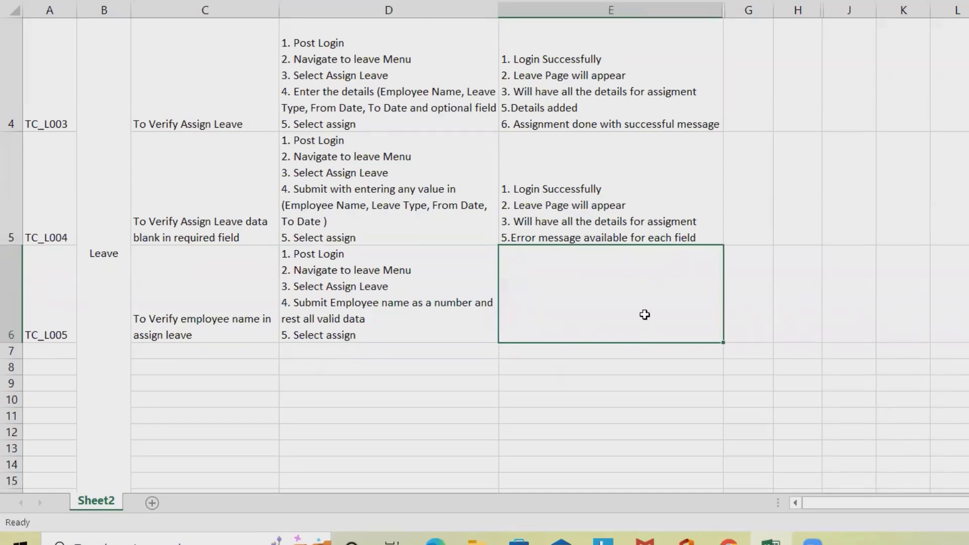
click(356, 335)
click(633, 177)
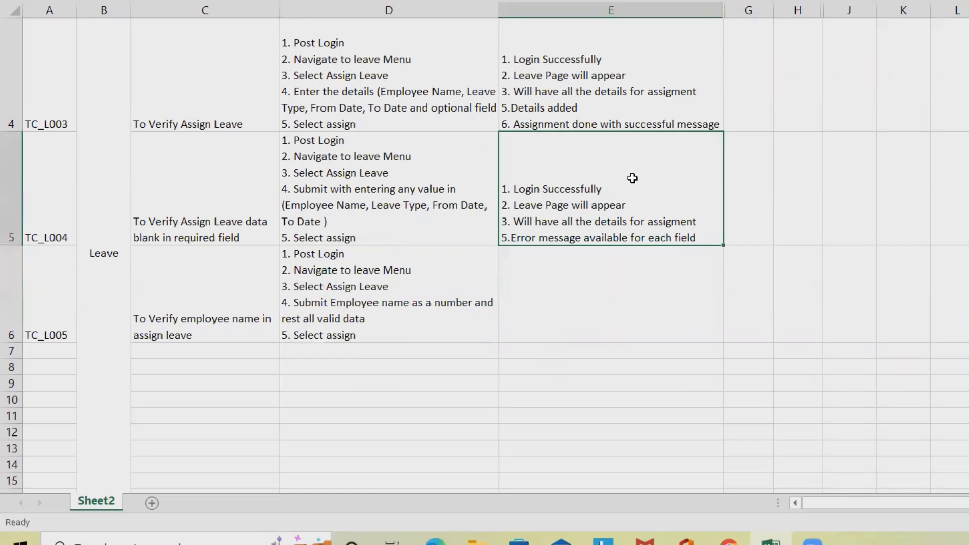
key(ctrl+c)
click(515, 286)
key(ctrl+v)
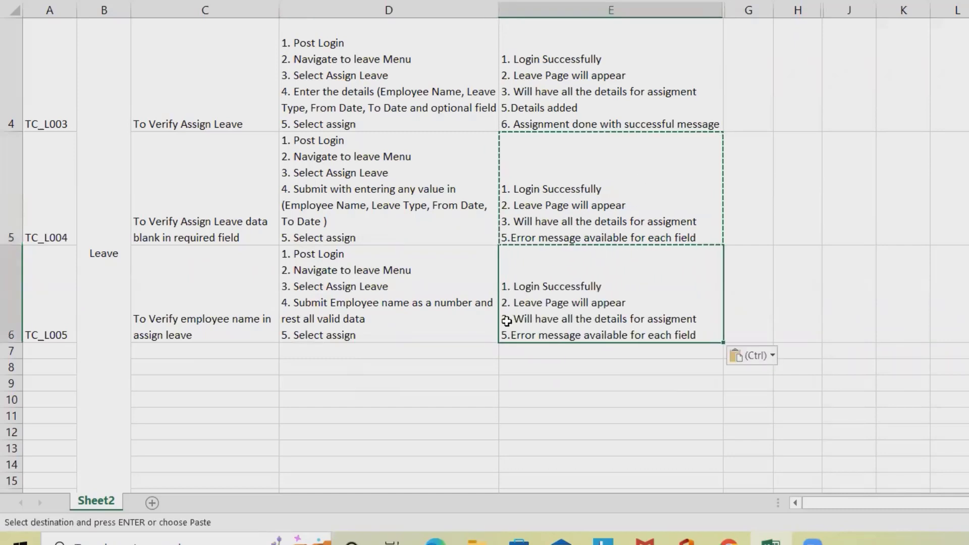
double_click(505, 334)
key(BackSpace)
key(BackSpace)
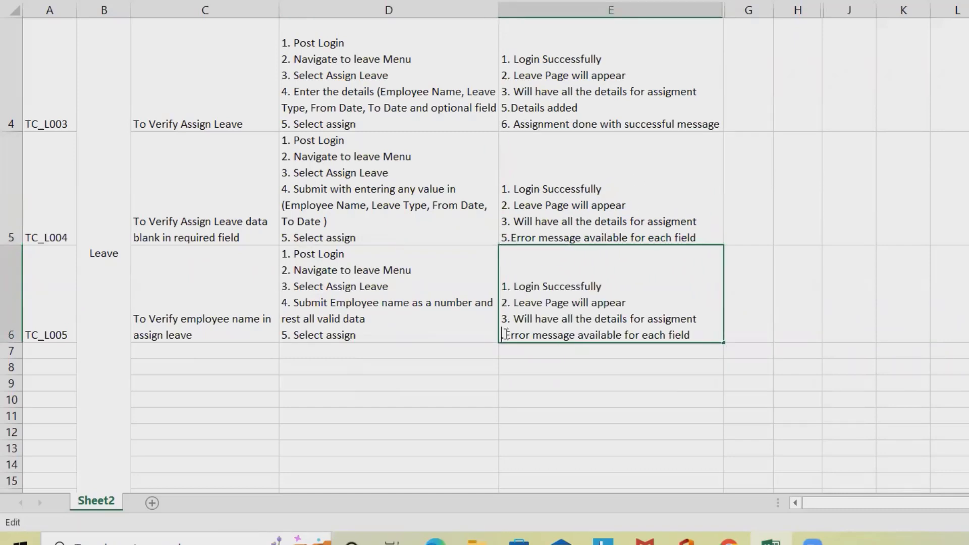
text(4.)
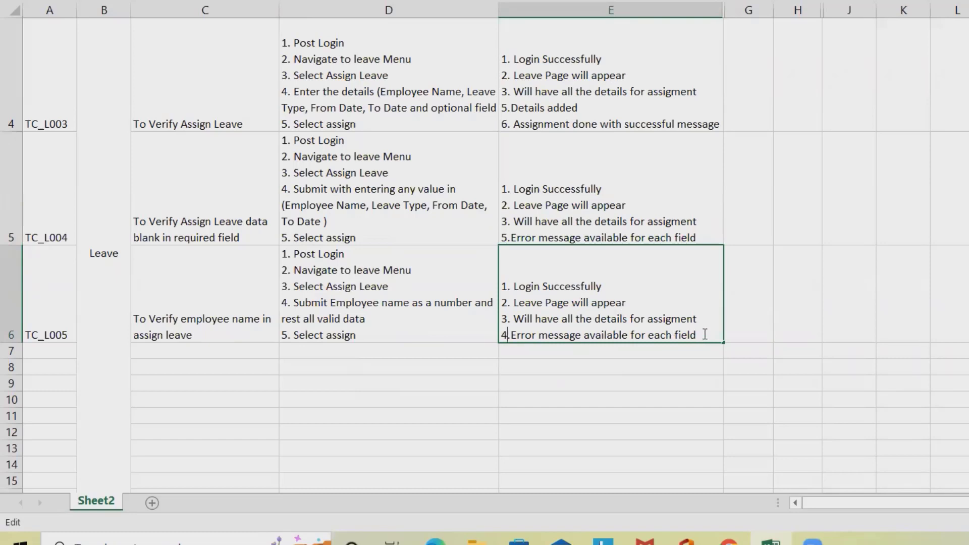
key(alt+Return)
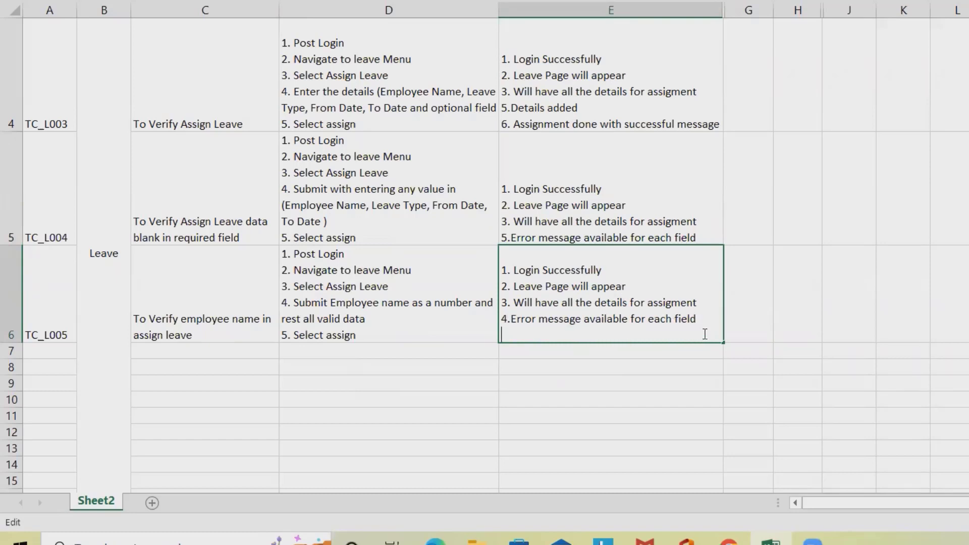
text(5.)
Renumber the error line in row 5's expected results to 5.
click(502, 237)
double_click(504, 237)
key(BackSpace)
text(4)
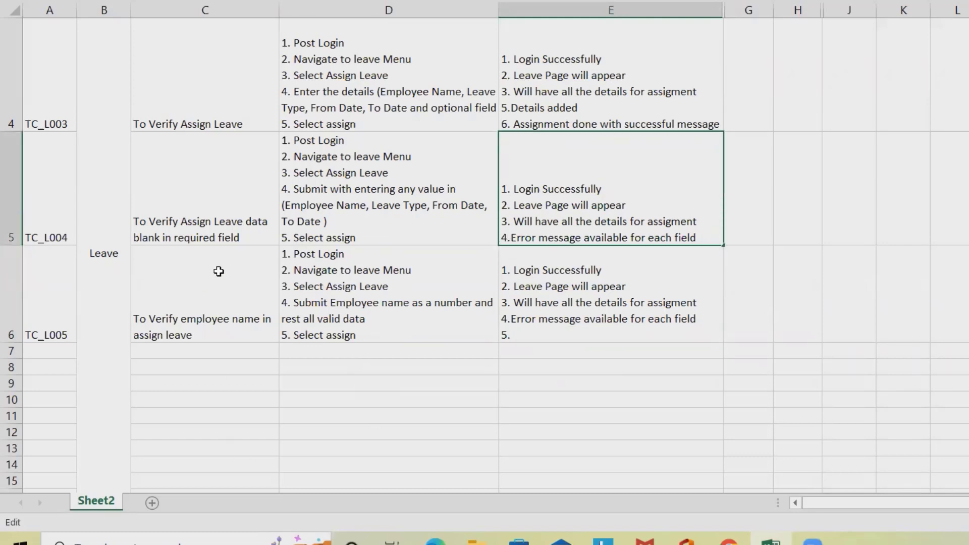
key(BackSpace)
text(5)
key(Return)
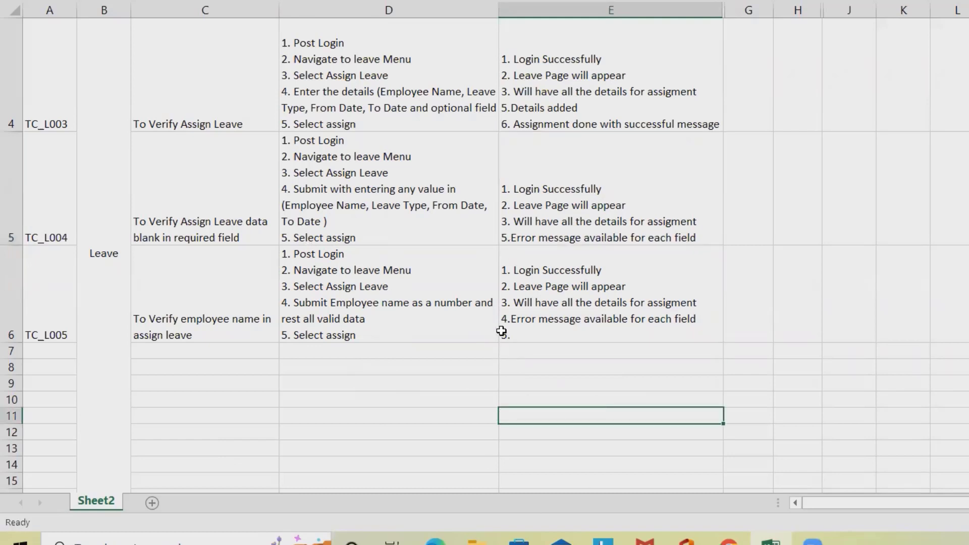
click(373, 333)
In E6, number the error line 5, delete the empty item, and change 'each field' to 'Employee name'.
click(541, 329)
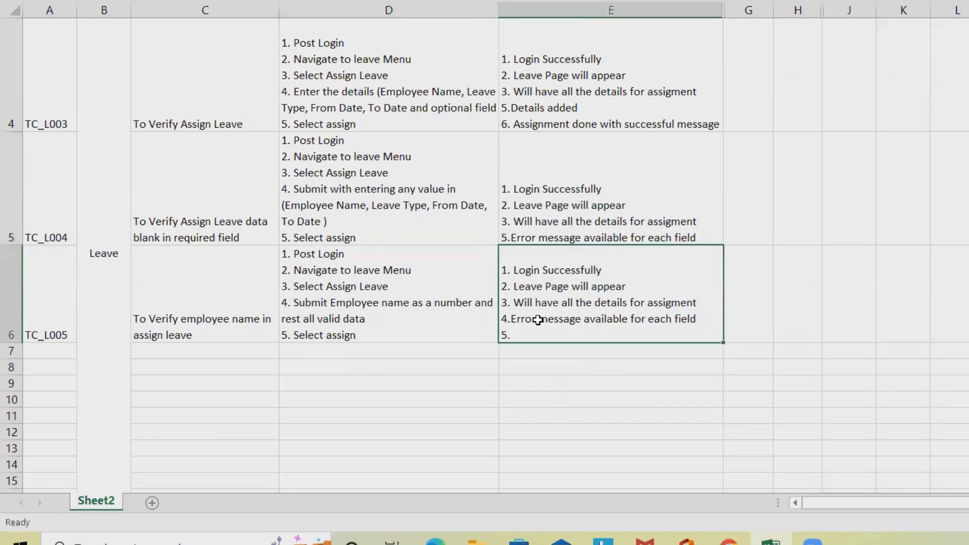
double_click(528, 317)
drag(636, 317, 690, 319)
click(622, 323)
drag(501, 318, 509, 319)
text(5)
drag(511, 335, 447, 340)
key(BackSpace)
drag(648, 318, 712, 316)
text(Emplo)
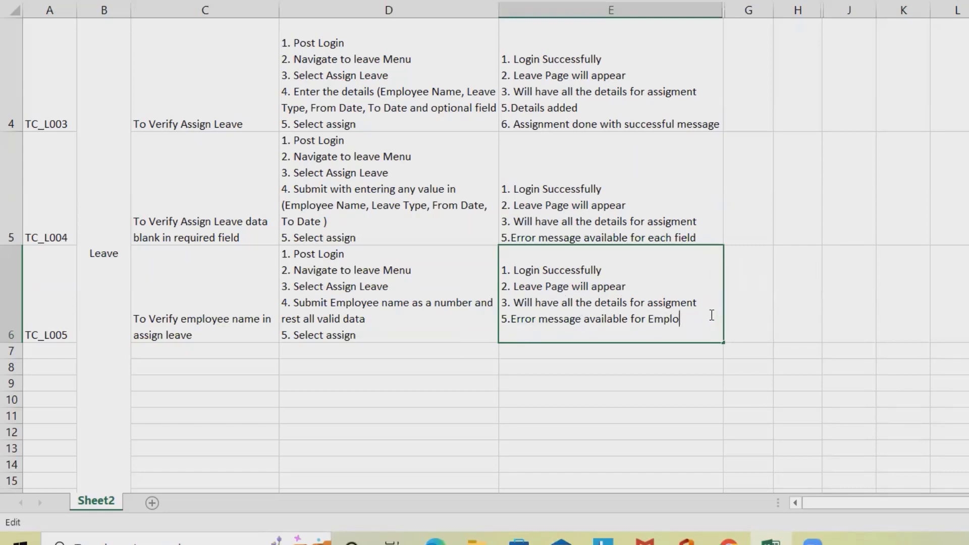
text(yee name)
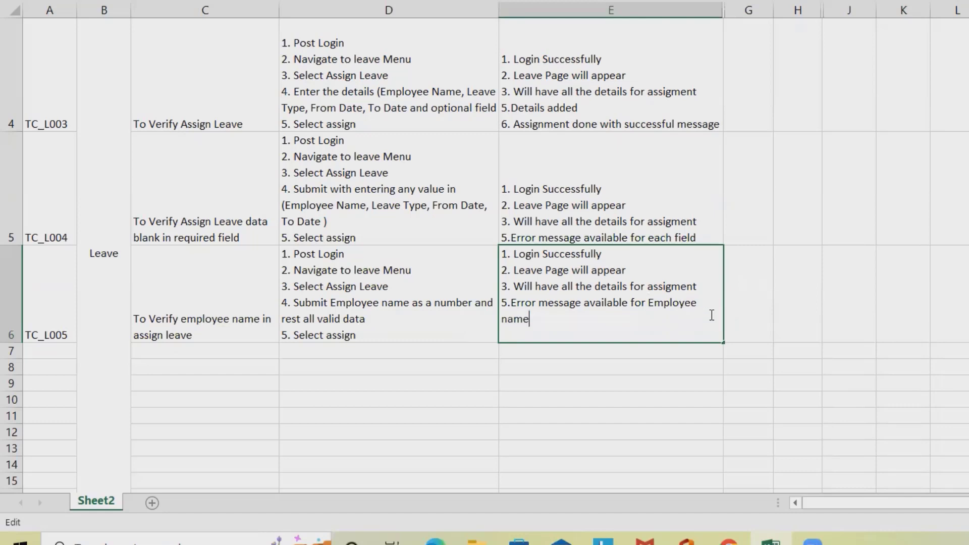
click(653, 373)
click(334, 323)
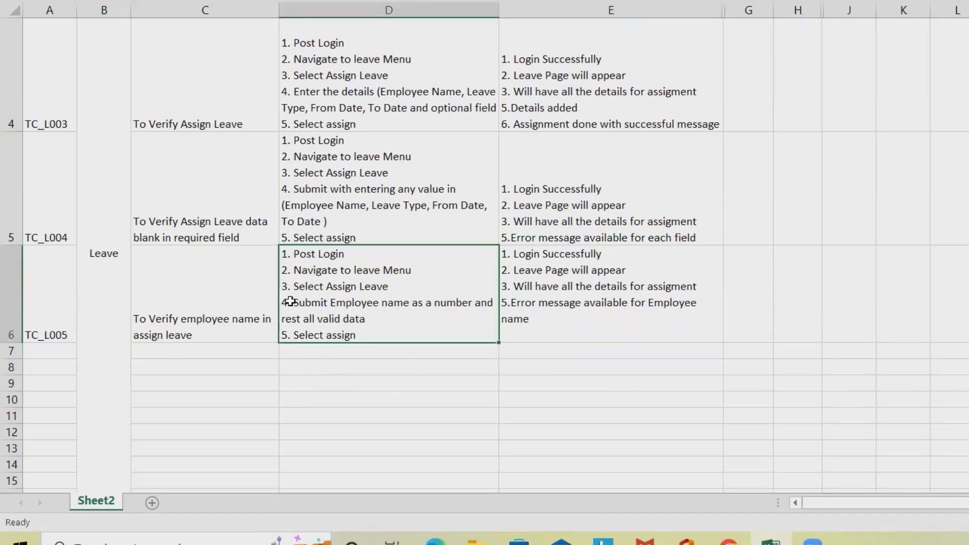
Copy the row 6 scenario into C7 and append 'with Special characte'.
click(246, 349)
click(244, 320)
key(ctrl+c)
click(220, 348)
key(ctrl+v)
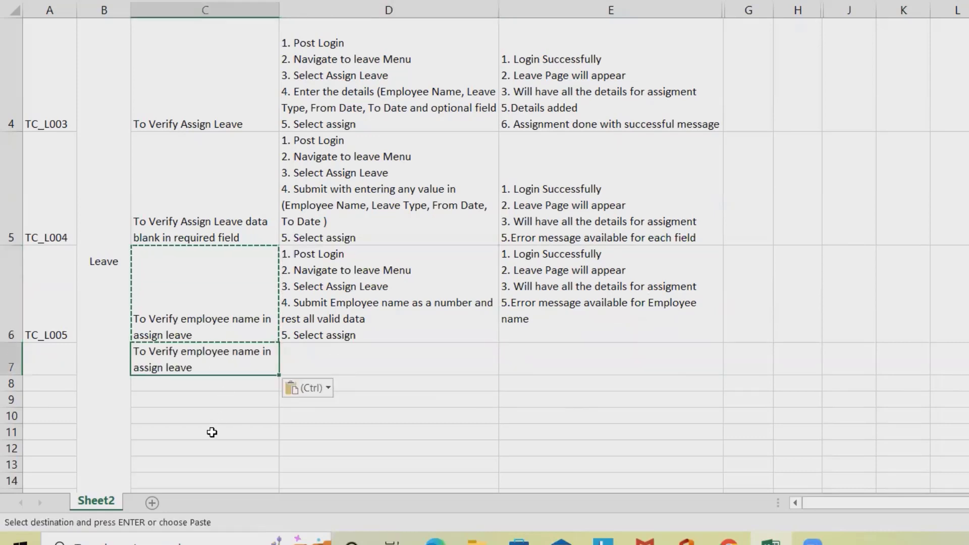
key(Escape)
double_click(202, 372)
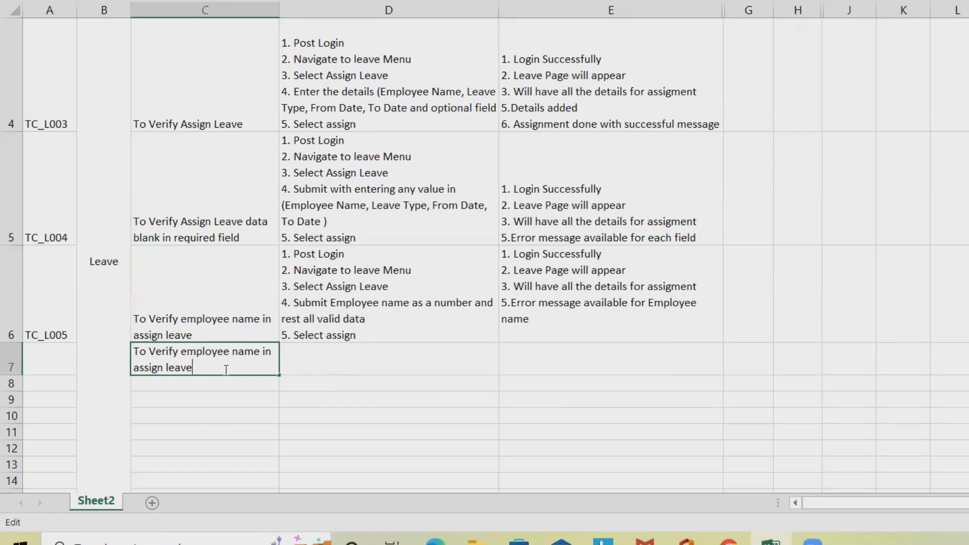
text(with Special cha)
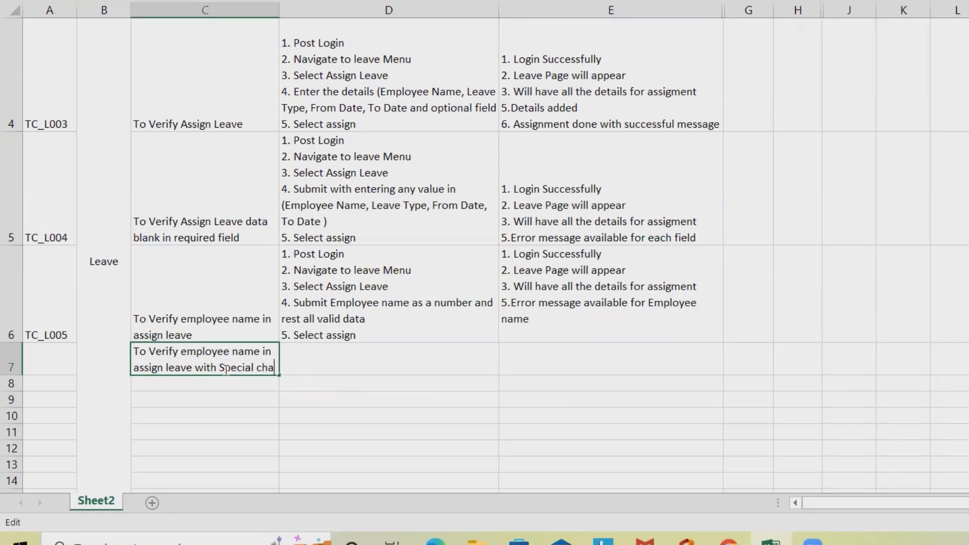
text(racter)
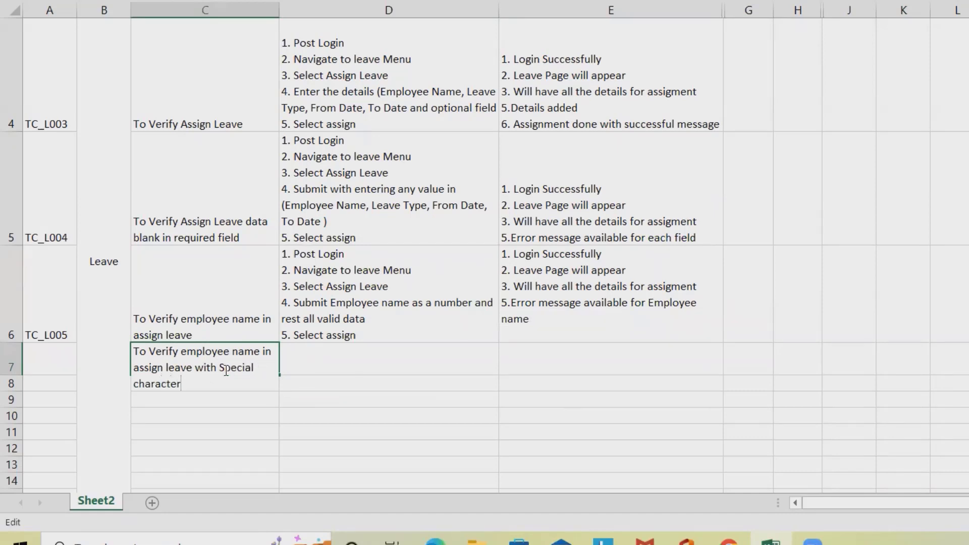
click(403, 398)
Copy the TC_L005 steps into D7, changing step 4's 'number' to 'Special Character'.
click(360, 303)
key(ctrl+c)
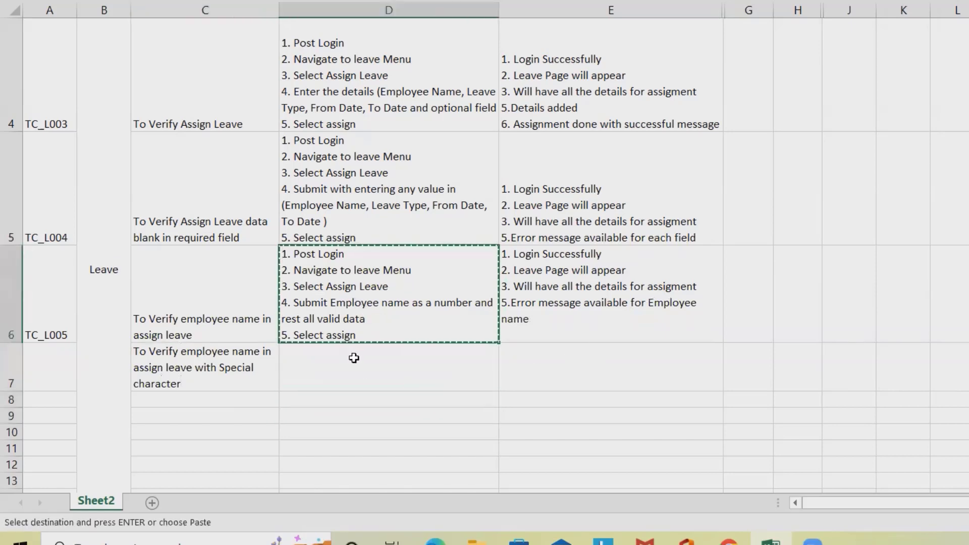
click(354, 358)
key(ctrl+v)
double_click(433, 411)
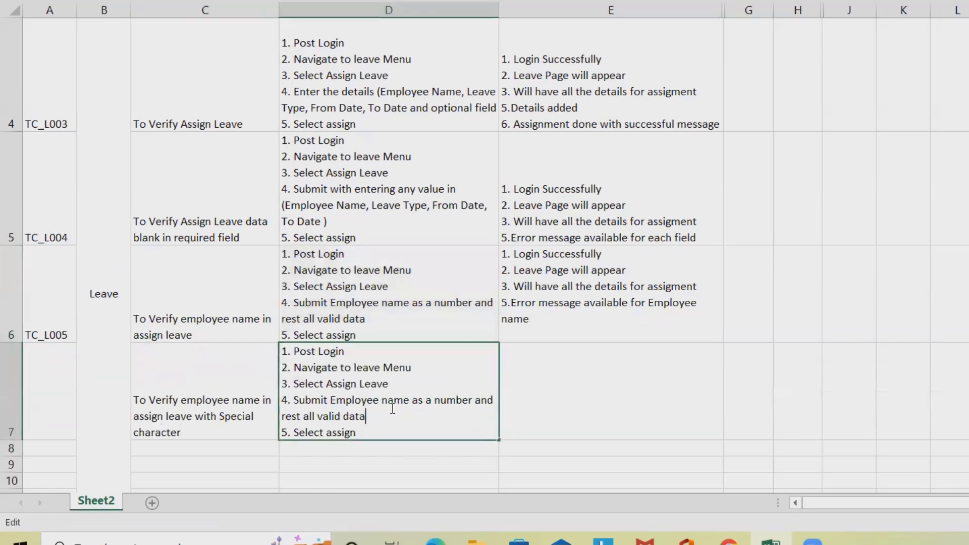
drag(435, 400, 474, 401)
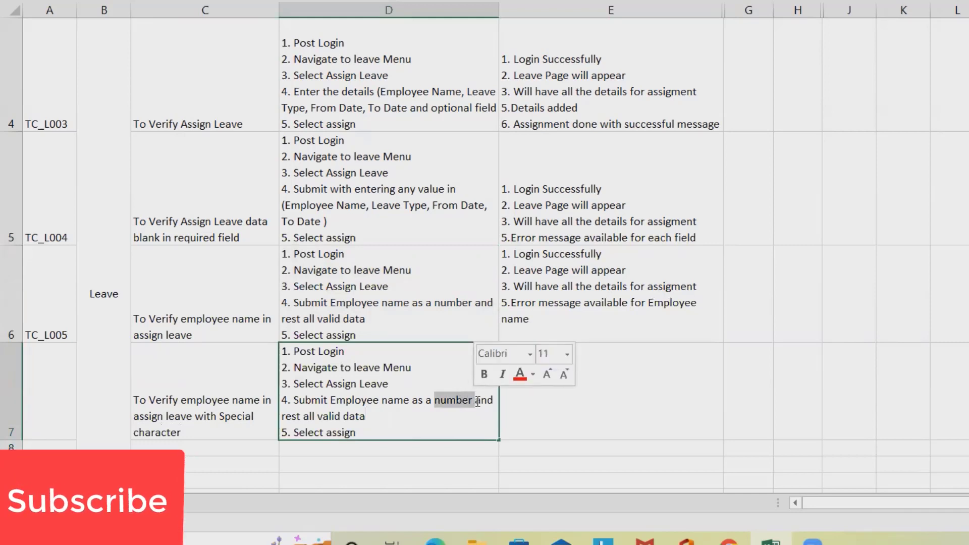
text(Special)
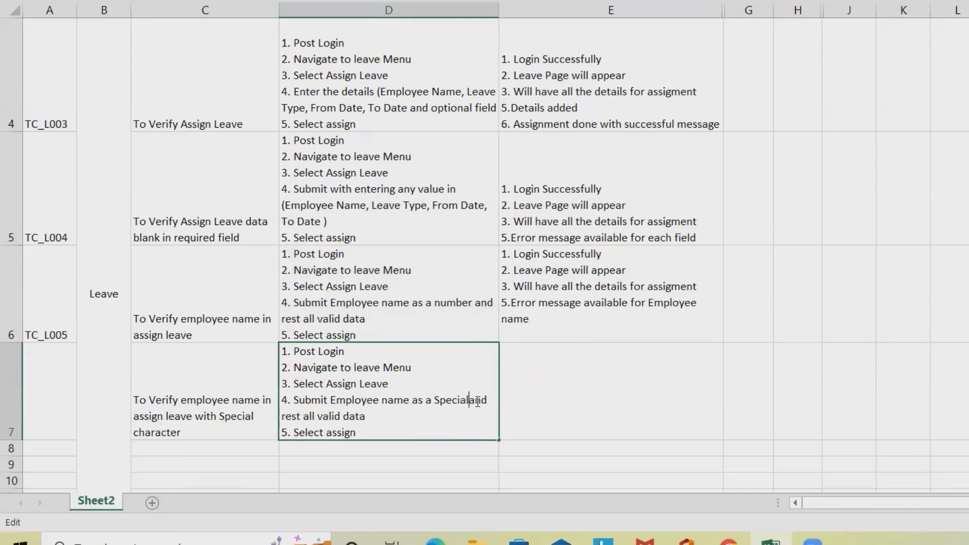
text( Chara)
key(BackSpace)
text(acter)
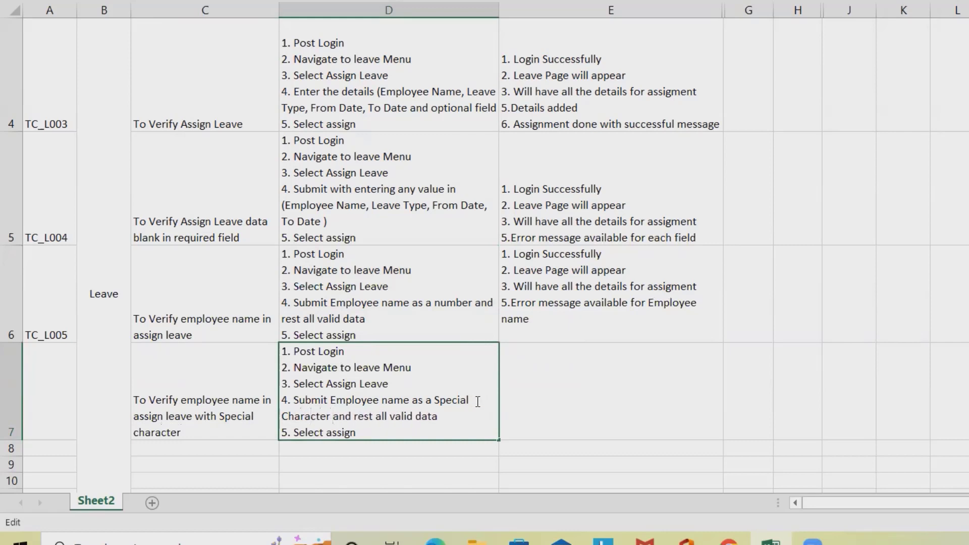
click(527, 393)
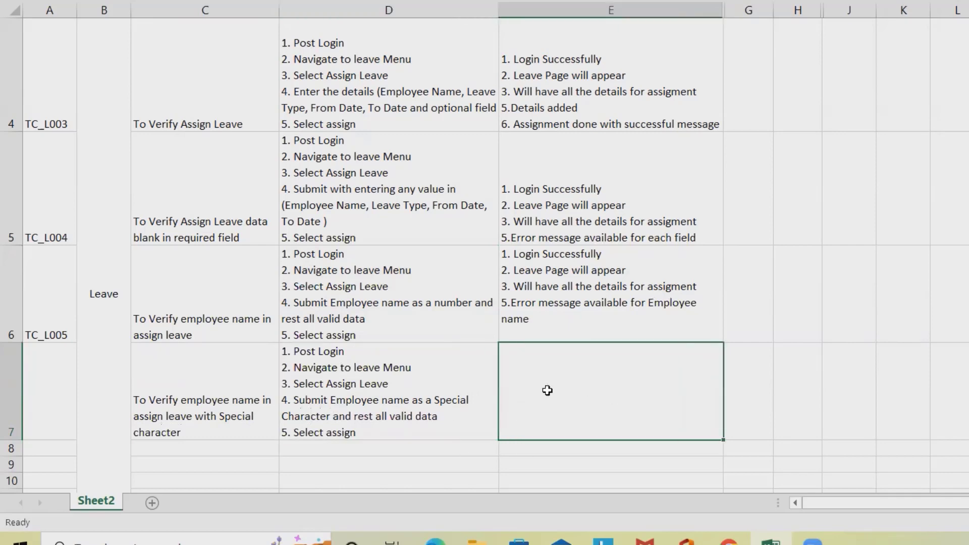
Copy E6's expected results into E7.
click(575, 279)
key(ctrl+c)
click(580, 353)
key(ctrl+v)
scroll(259, 396, down, 2)
Copy the special-character scenario title from C7 into C8.
click(169, 96)
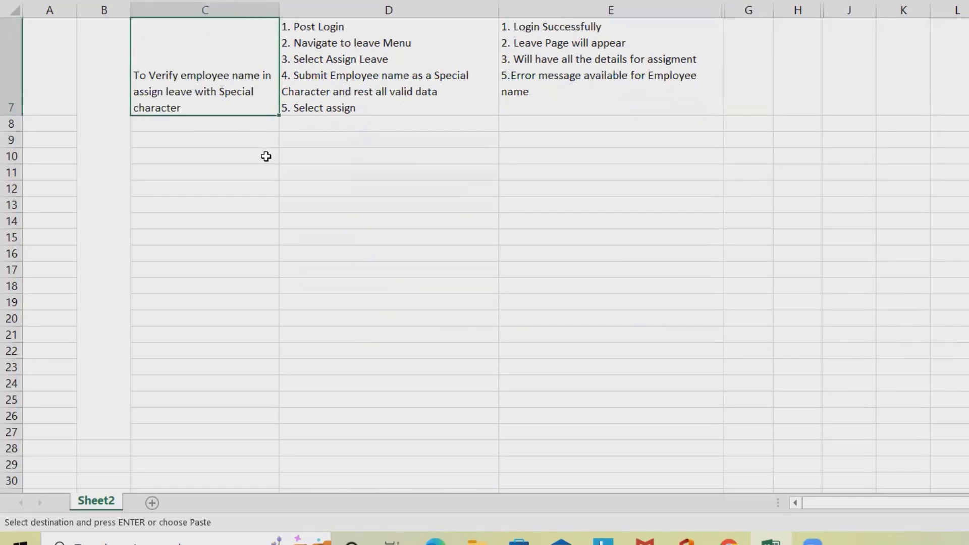
key(ctrl+c)
click(195, 136)
click(209, 119)
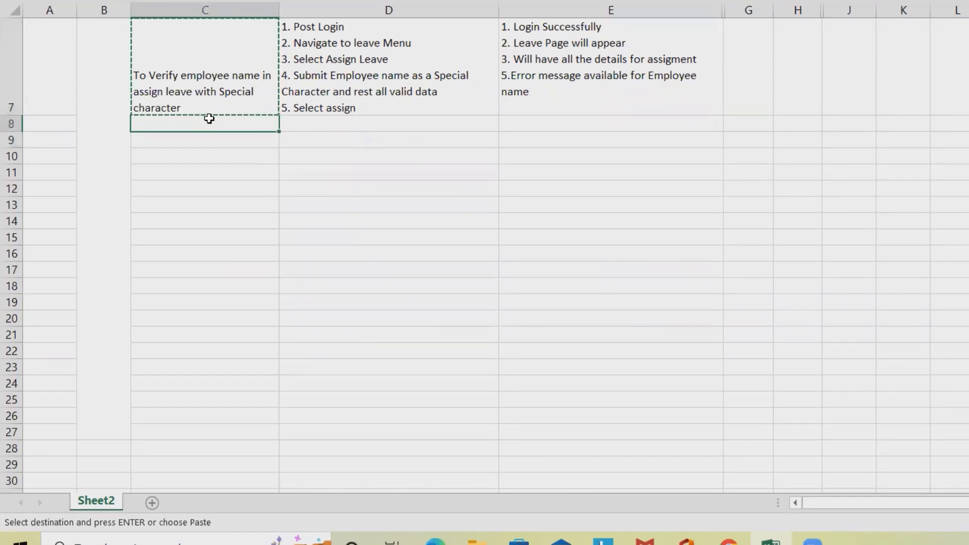
key(ctrl+v)
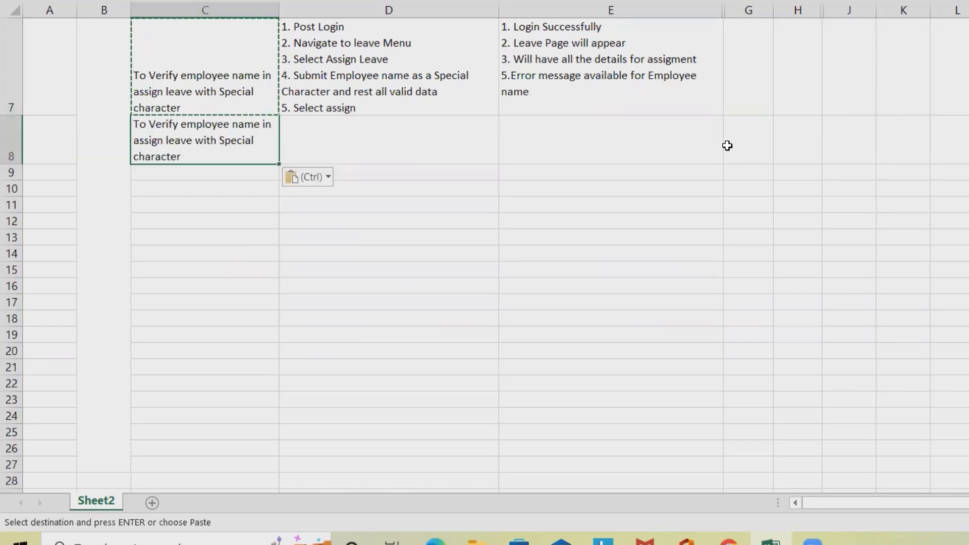
Note a test employee name in G8, then clear it again.
click(727, 146)
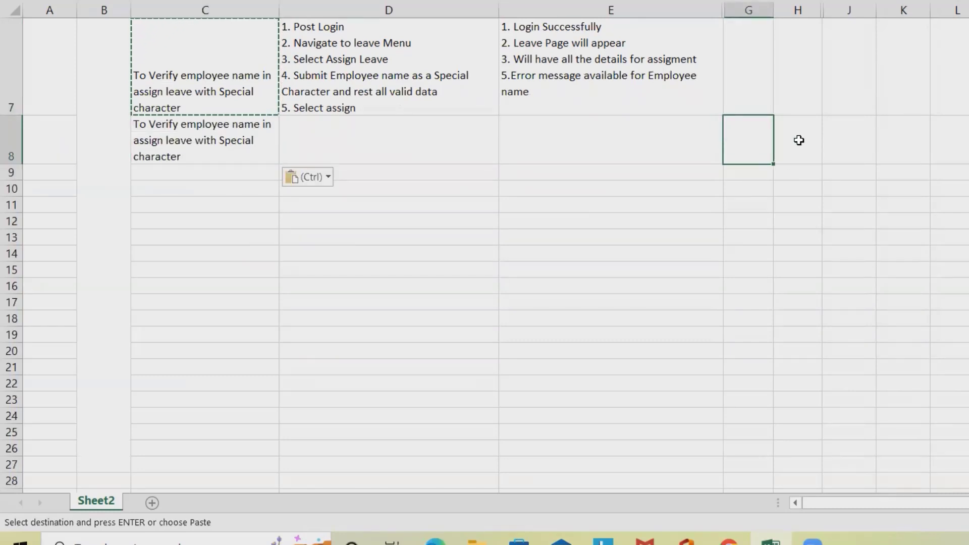
text(Raig)
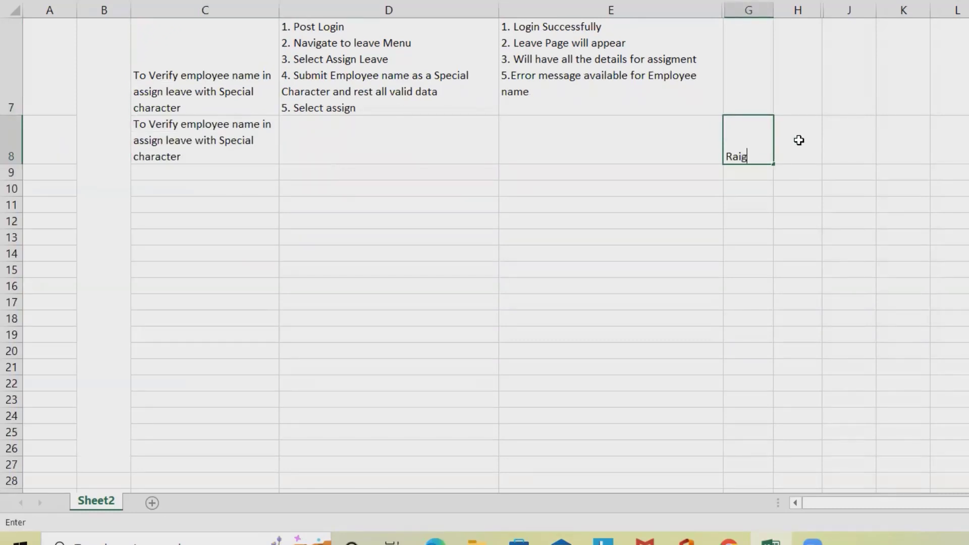
text(urukul123)
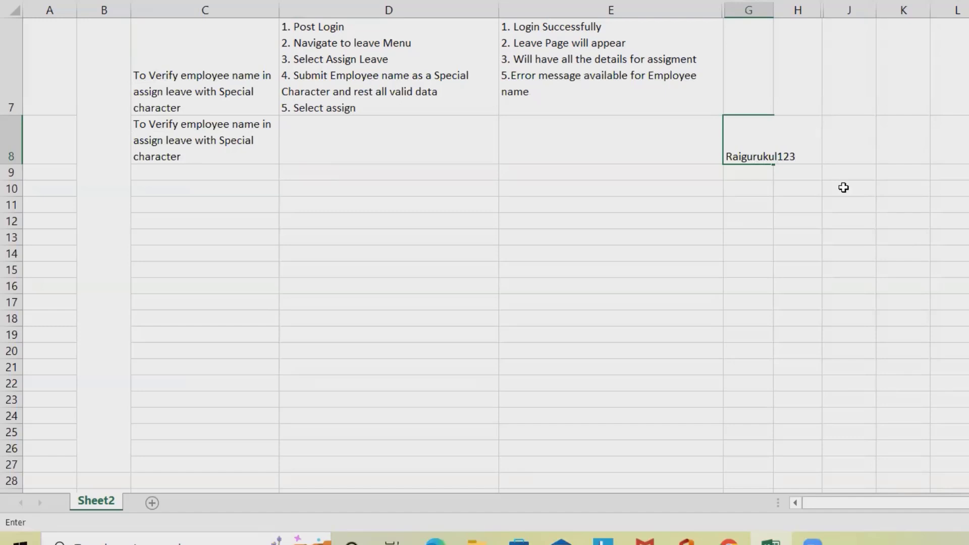
click(746, 252)
click(720, 144)
click(757, 132)
click(342, 150)
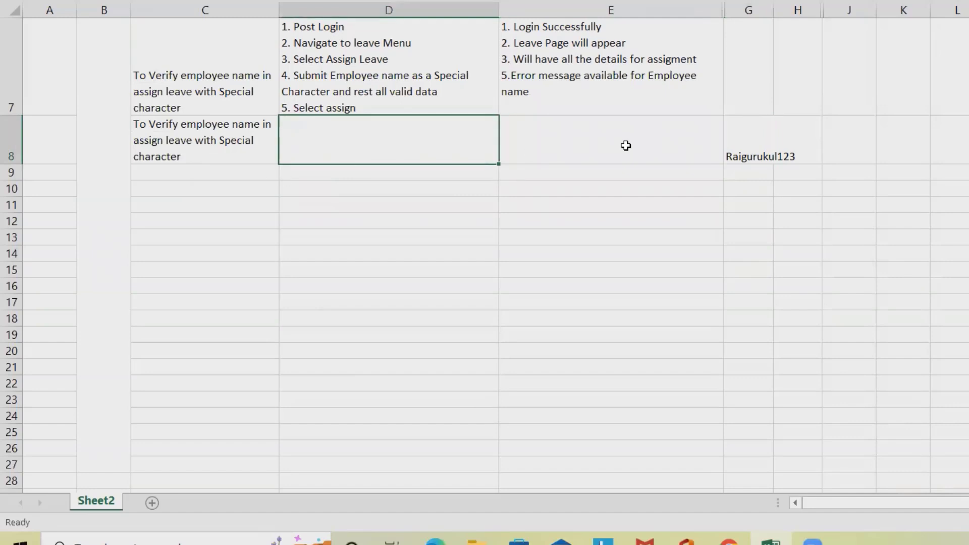
click(748, 141)
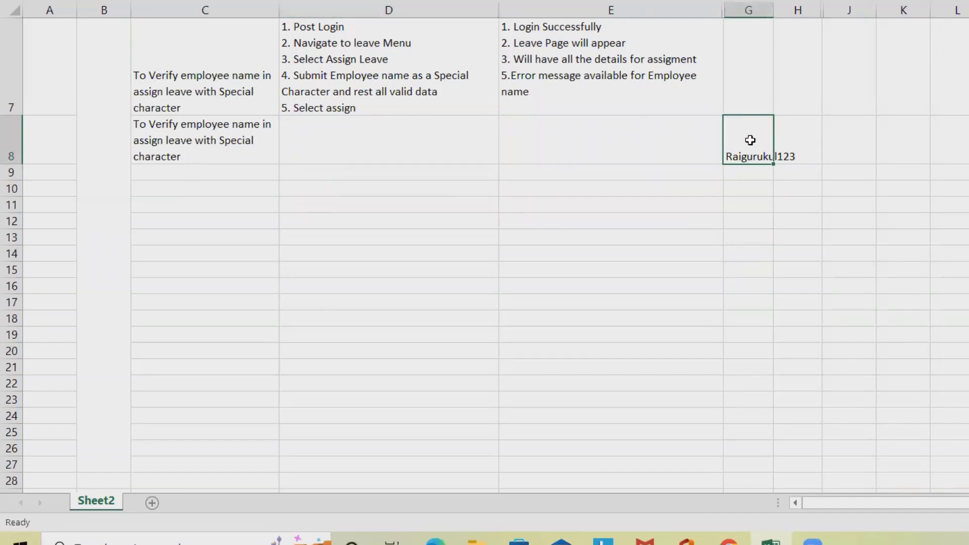
key(Delete)
click(729, 539)
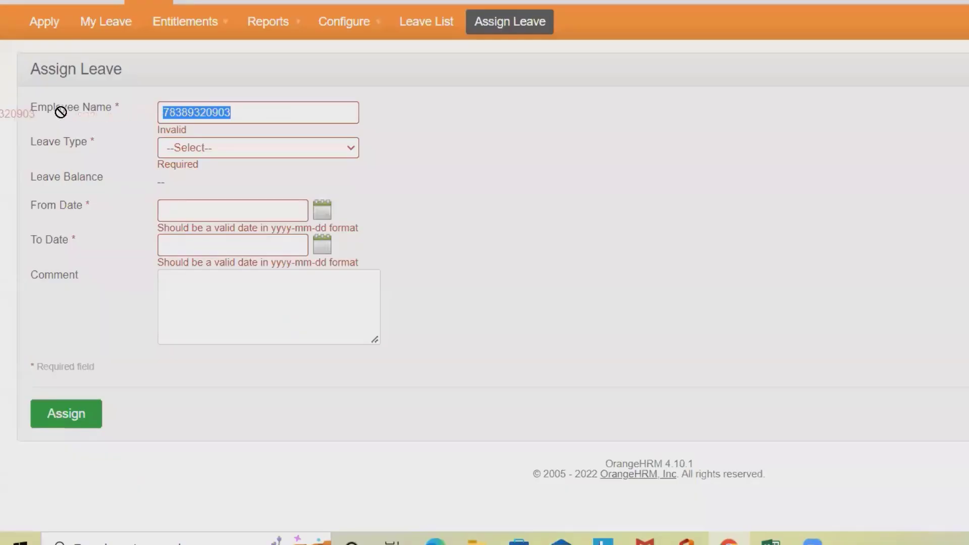
Submit Assign Leave with a non-existent employee name, then replace it with 'ra'.
text(raigurukul123)
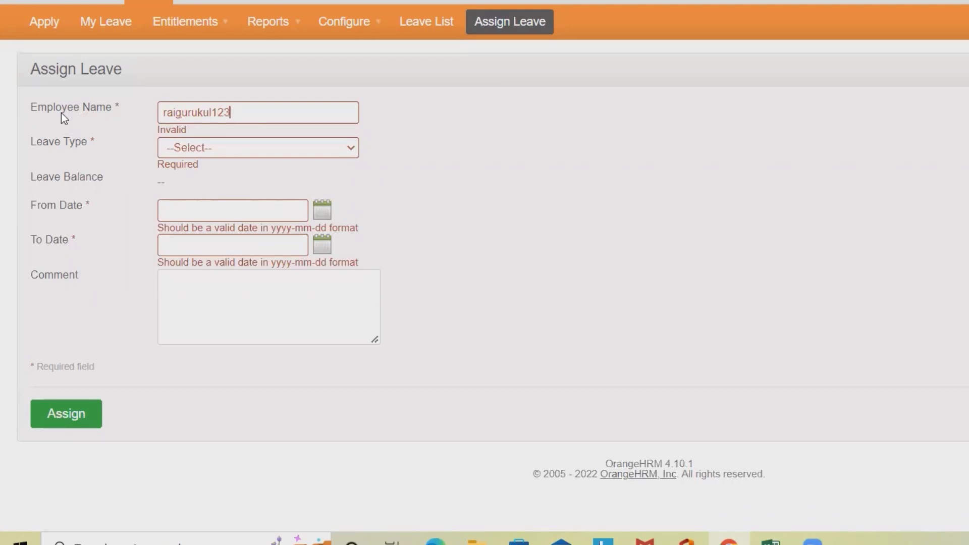
click(88, 413)
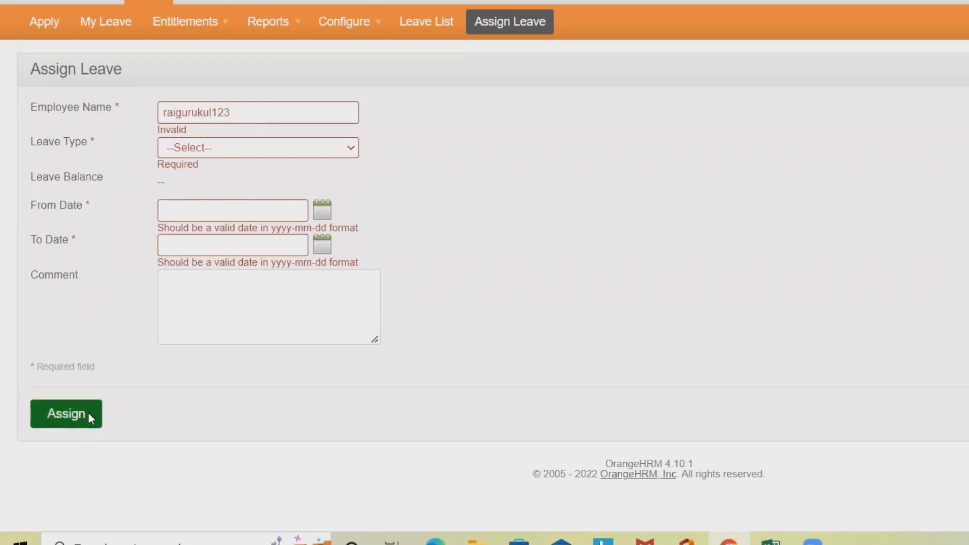
click(91, 108)
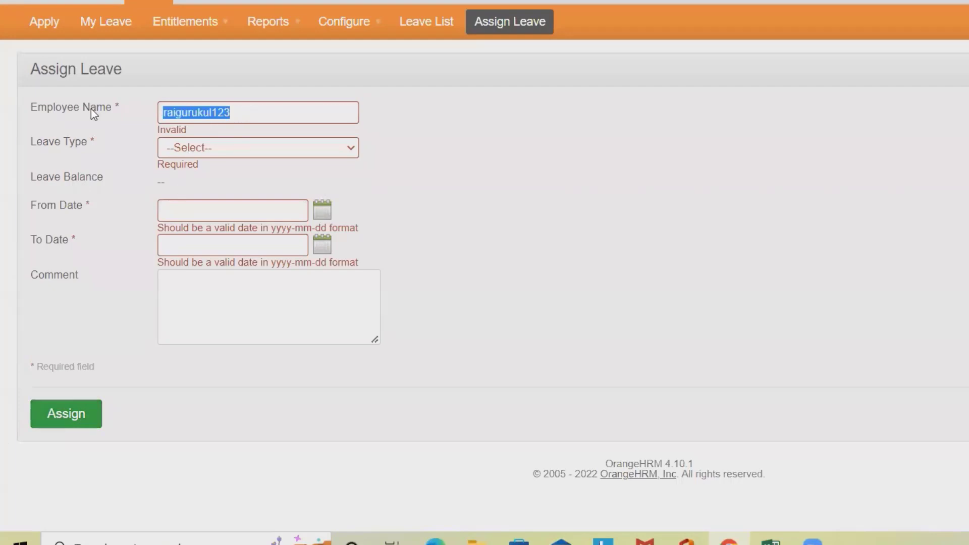
key(BackSpace)
text(ra)
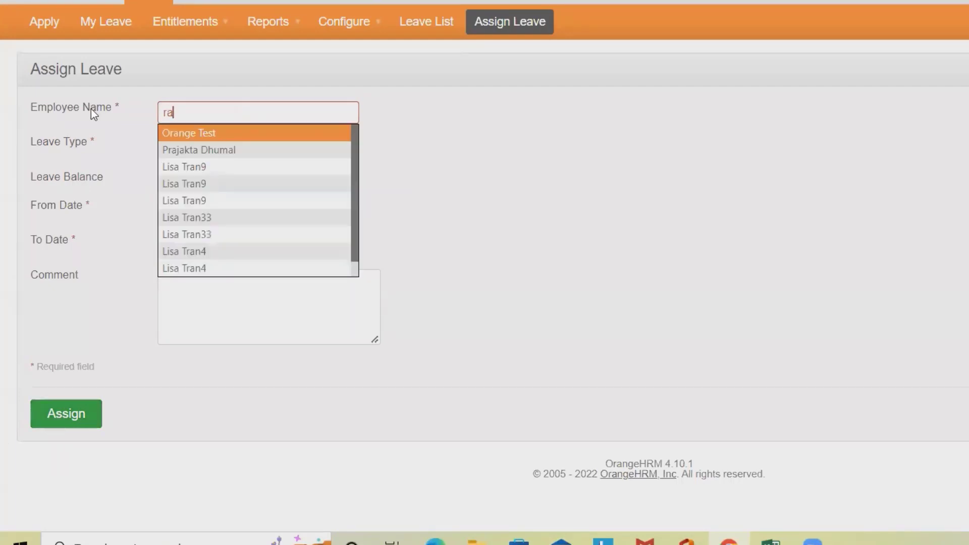
click(292, 185)
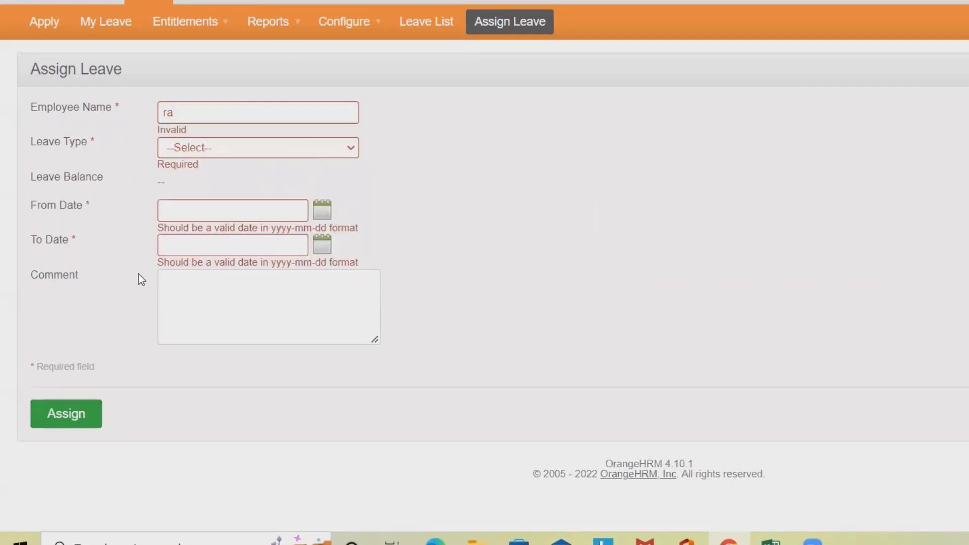
click(238, 301)
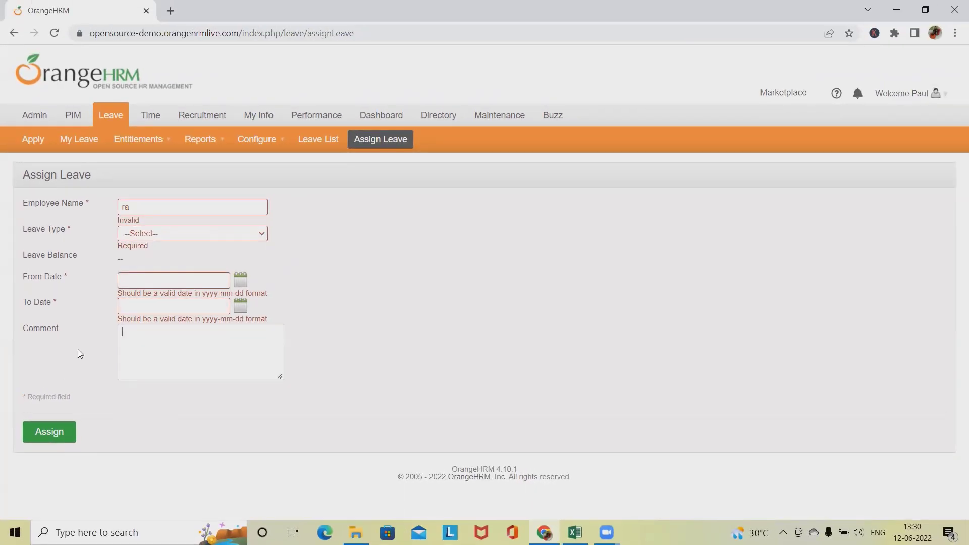
Generate the Leave Entitlements and Usage Report by Leave Type.
click(255, 230)
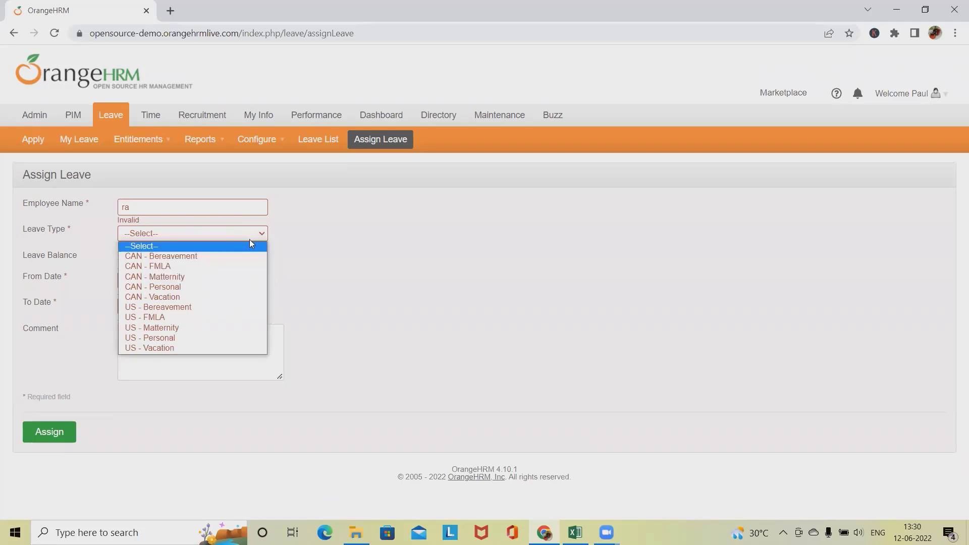
click(426, 273)
click(201, 139)
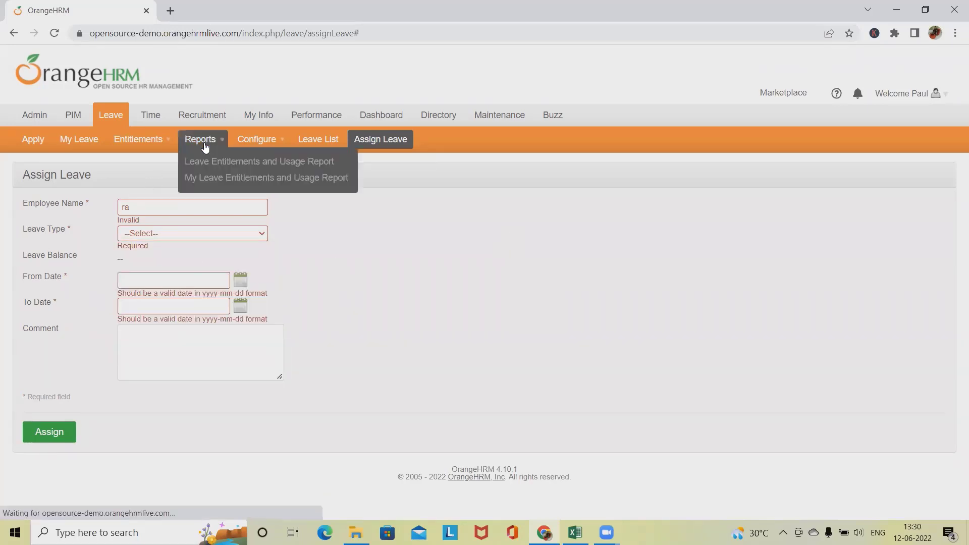
click(224, 164)
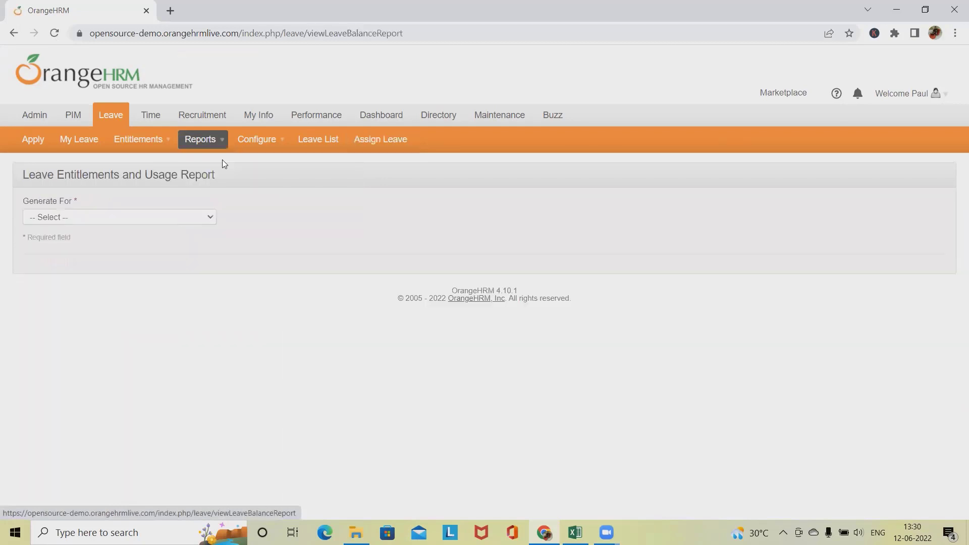
click(128, 217)
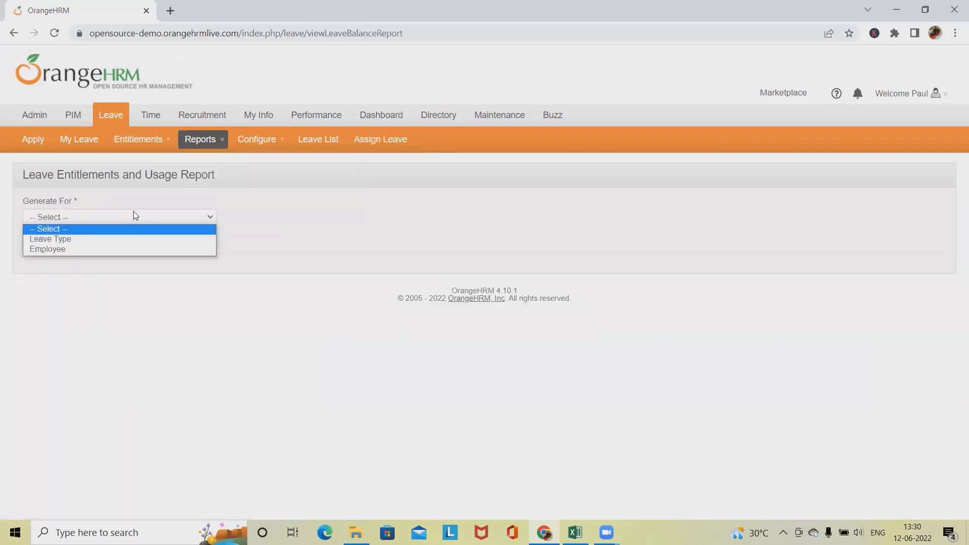
click(94, 239)
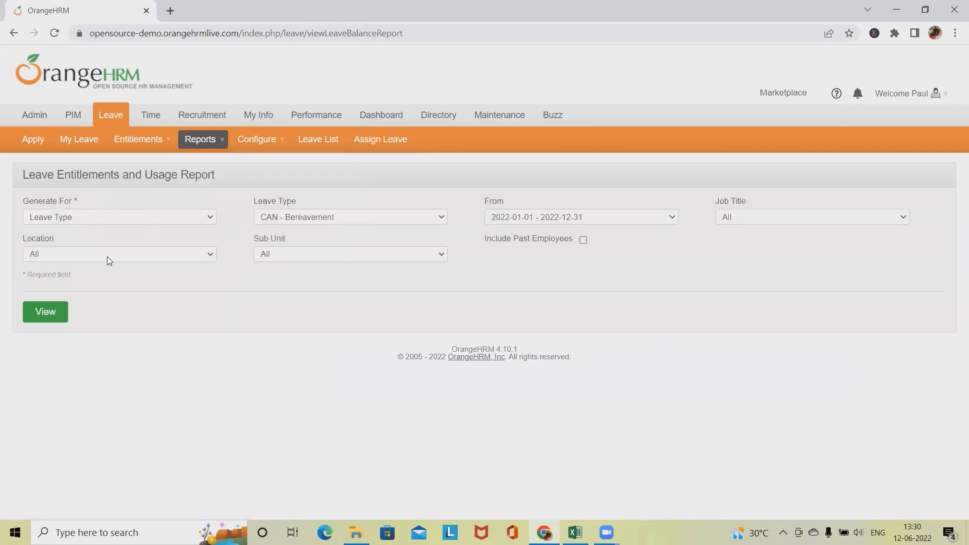
click(40, 311)
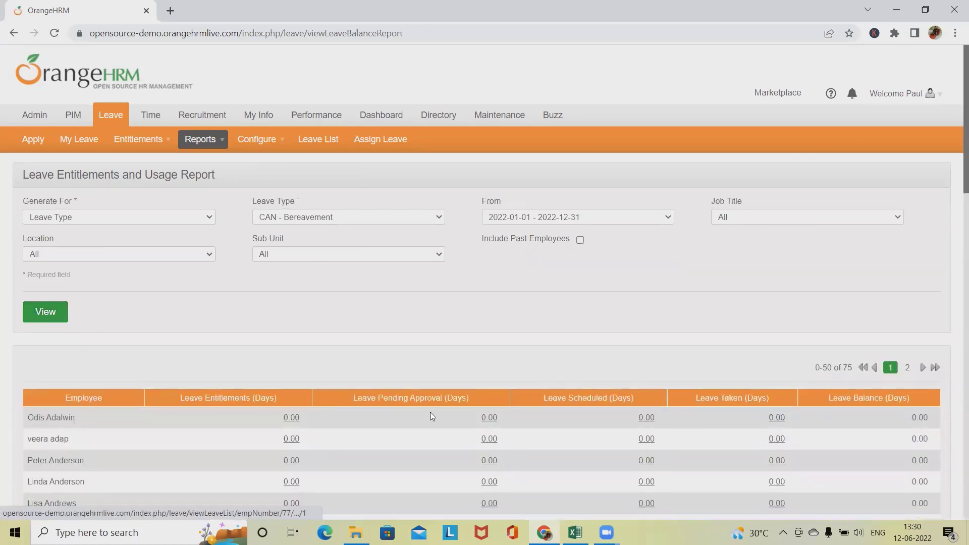
scroll(479, 378, down, 5)
scroll(515, 338, up, 5)
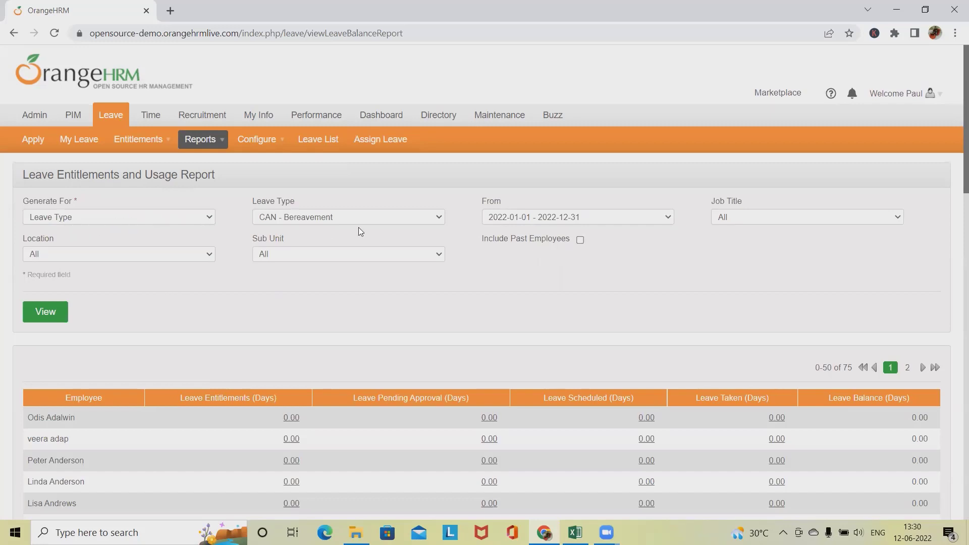
Rerun the report for the CAN - FMLA leave type, then go back to the Excel sheet.
click(390, 223)
click(329, 243)
click(52, 317)
click(575, 532)
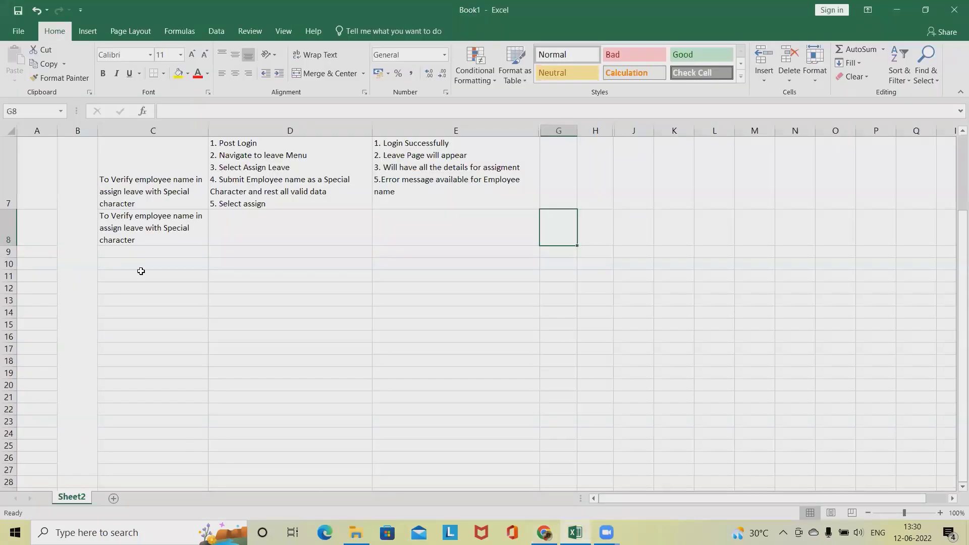
scroll(399, 305, up, 2)
scroll(392, 322, down, 4)
scroll(394, 325, up, 4)
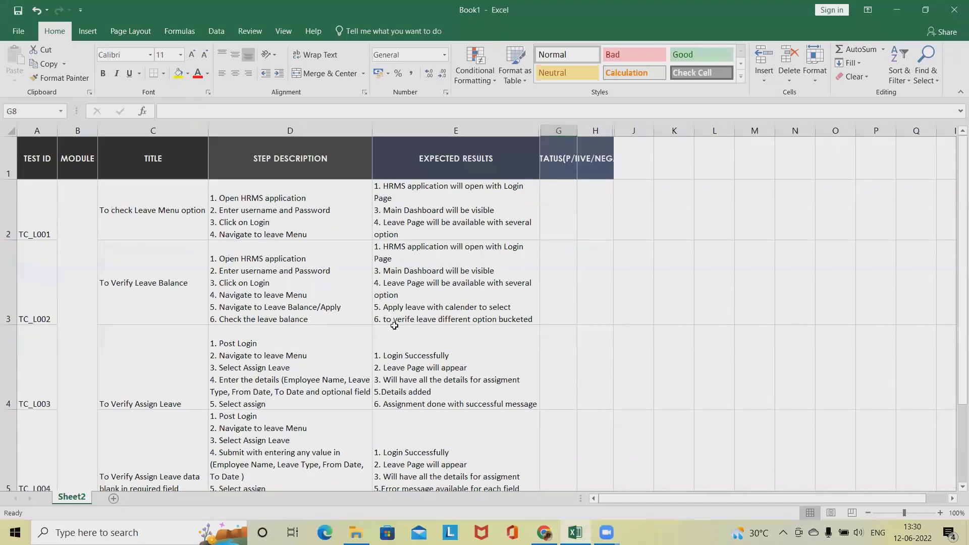